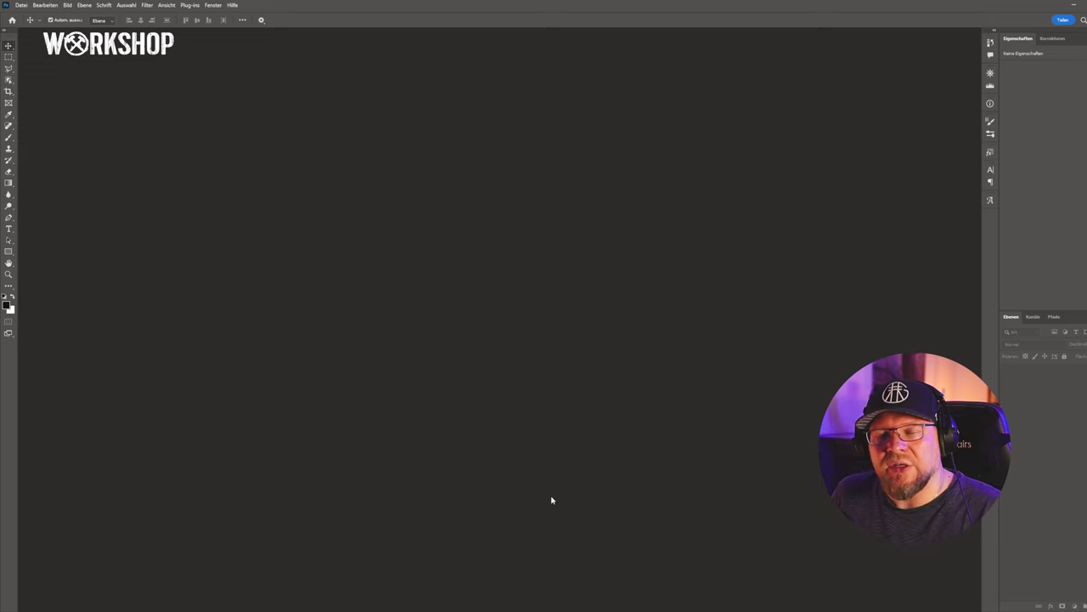
Preview the Pexels SciFi astronaut and code photos, ending on the teal helmet pexels-cottonbro-7170768.jpg
left_click(510, 608)
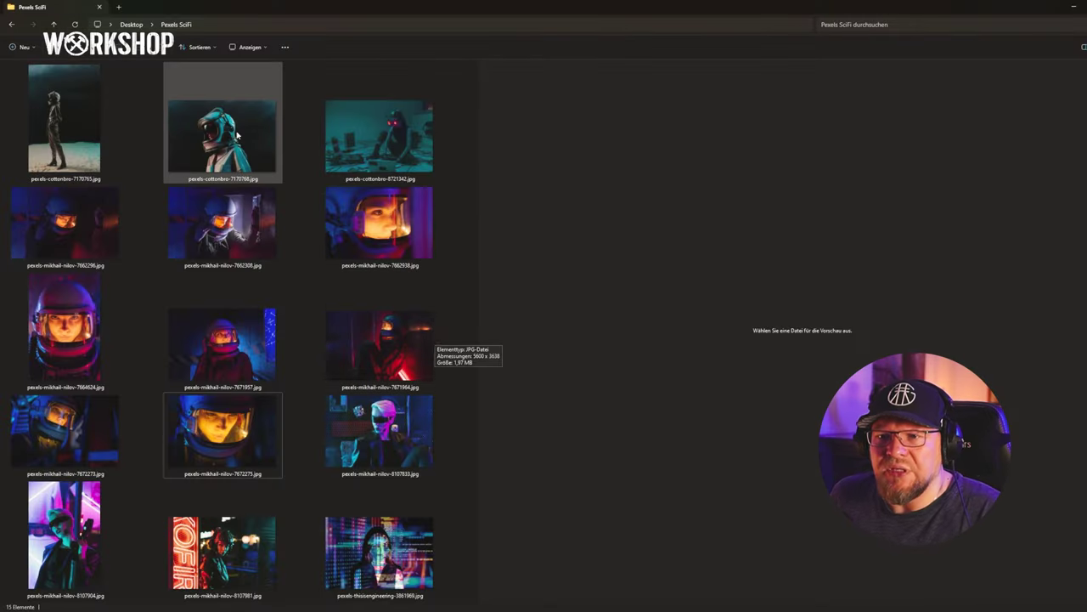
left_click(70, 148)
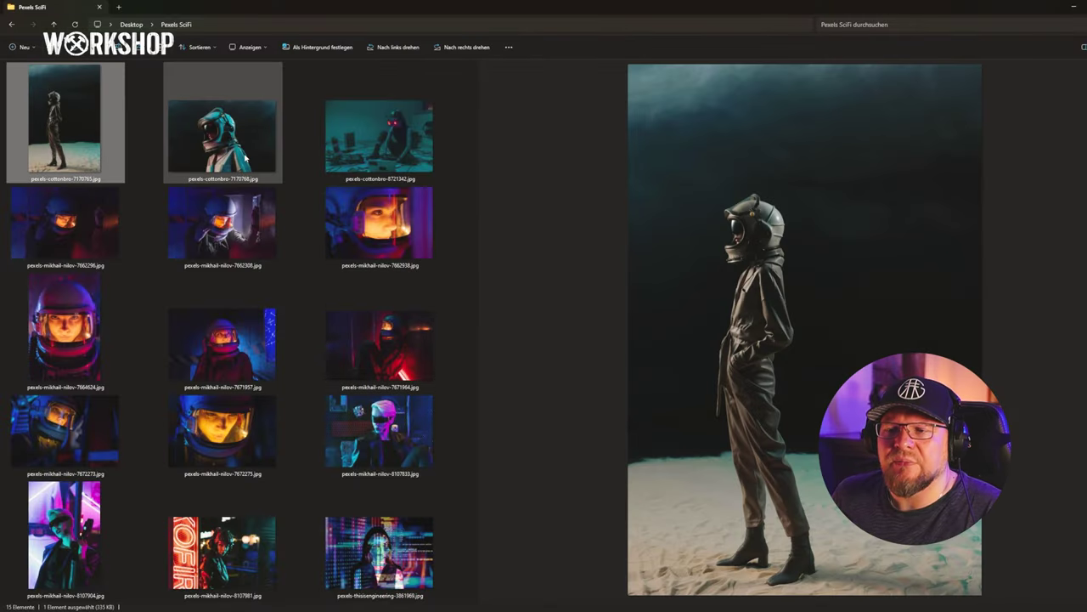
left_click(196, 161)
left_click(96, 218)
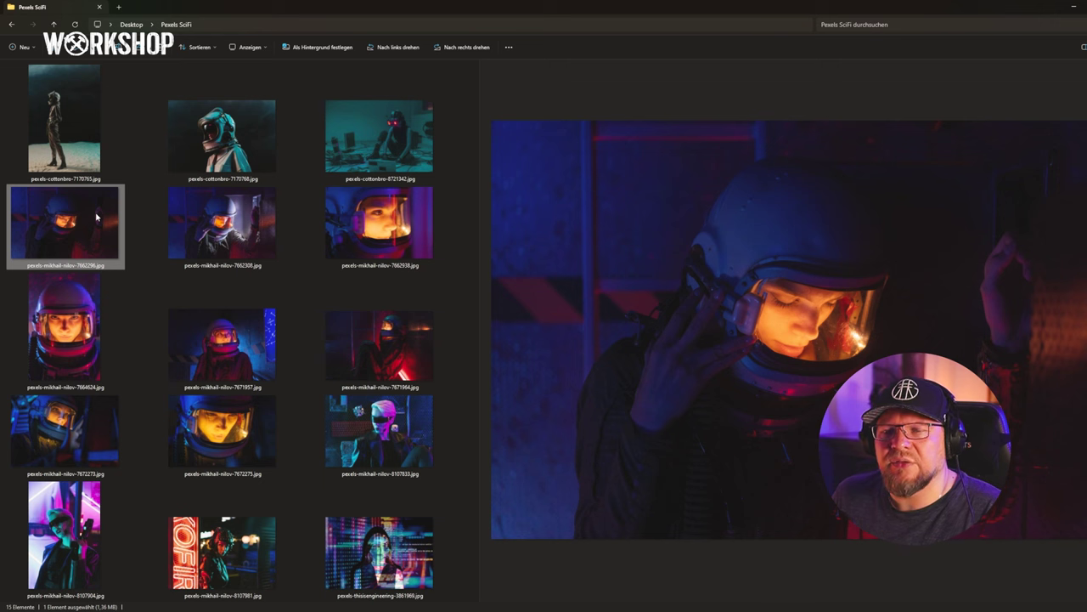
left_click(221, 223)
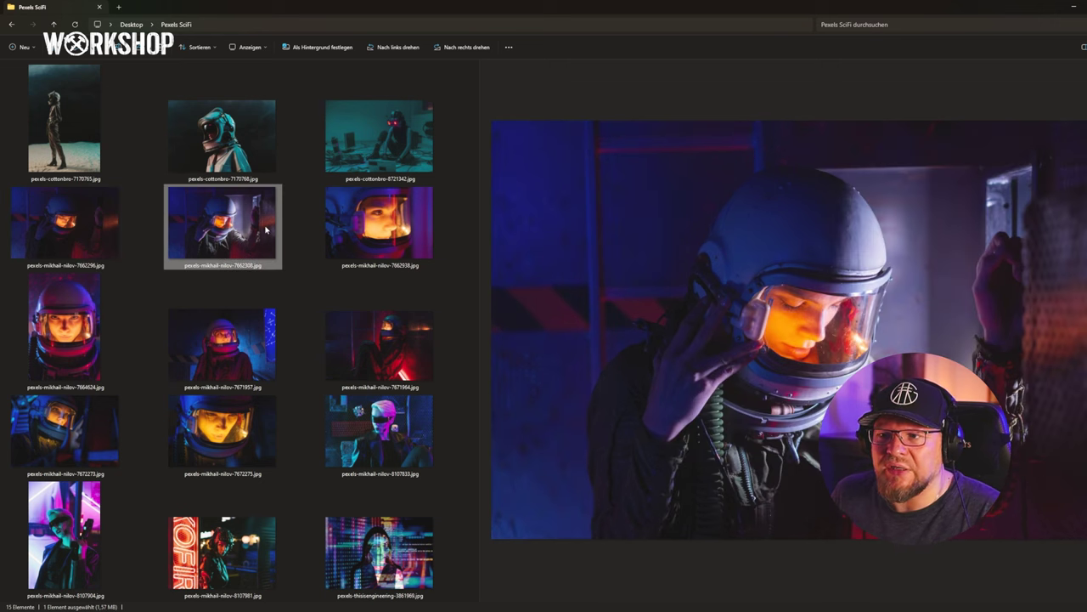
left_click(386, 236)
left_click(381, 344)
left_click(220, 344)
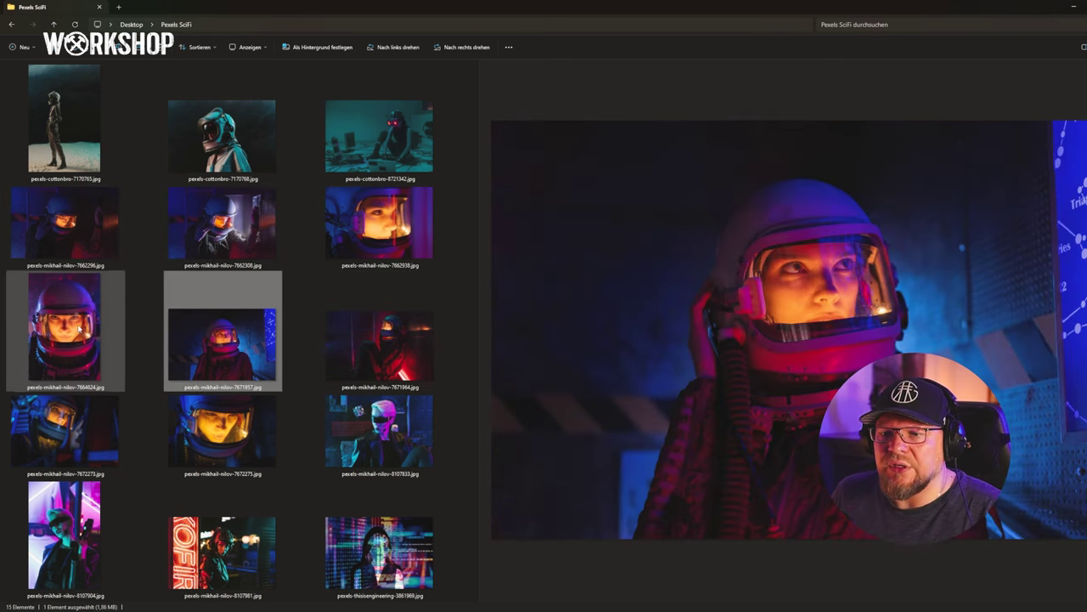
left_click(75, 327)
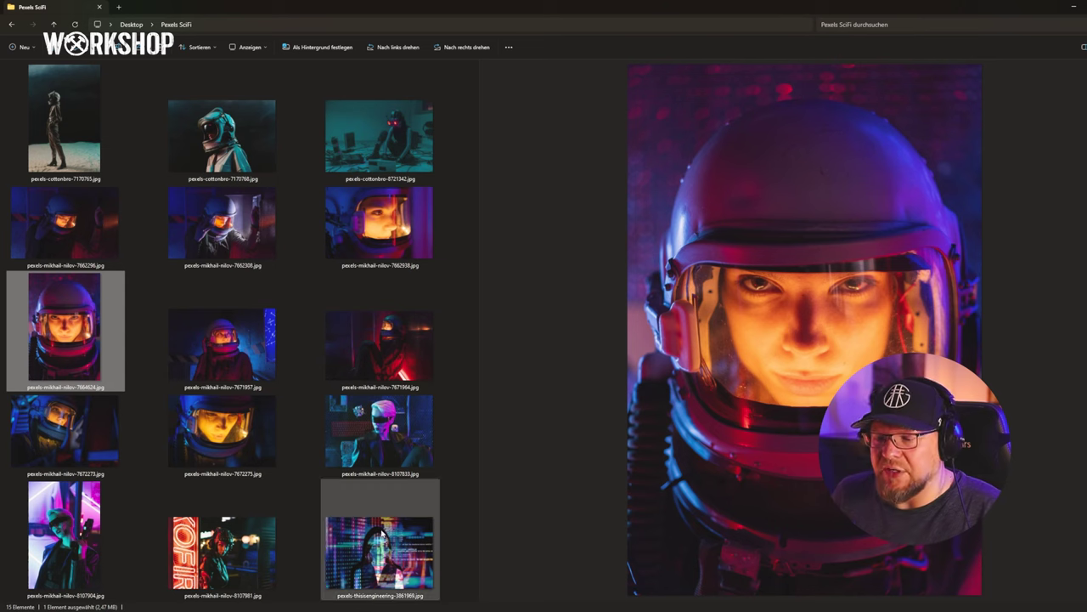
left_click(381, 557)
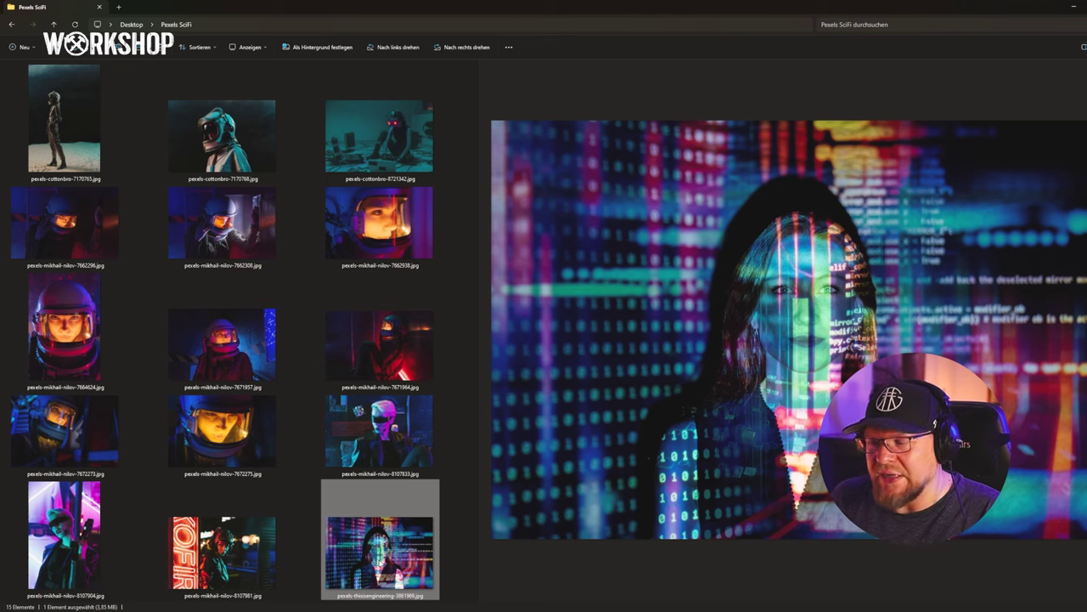
left_click(242, 136)
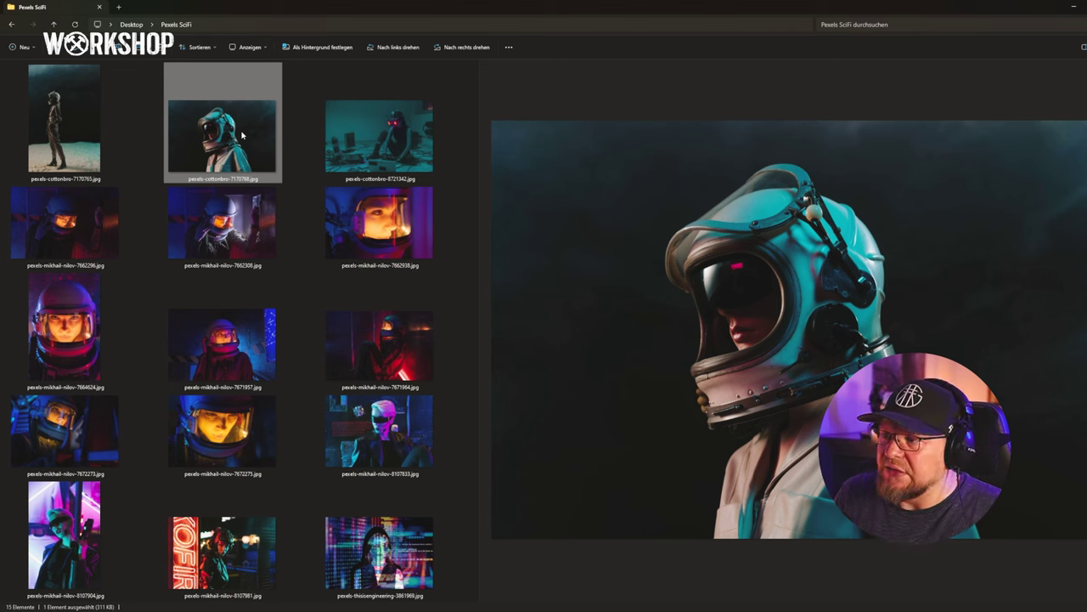
Compare photos 7662296, 8107833 and 8107904, then choose pexels-cottonbro-7170768.jpg for Photoshop
left_click(96, 229)
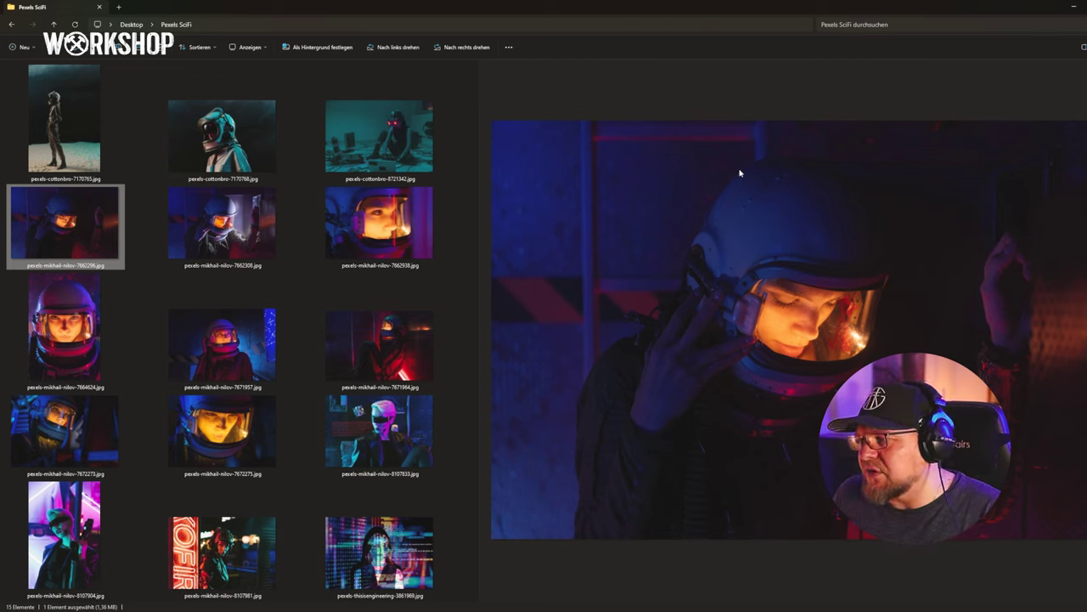
left_click(433, 463)
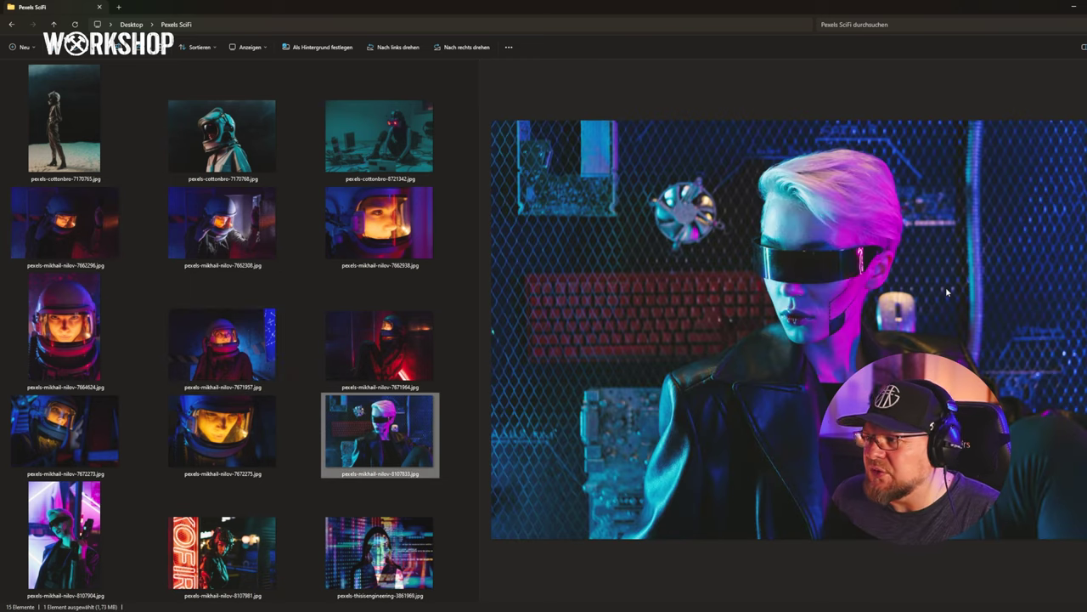
left_click(74, 522)
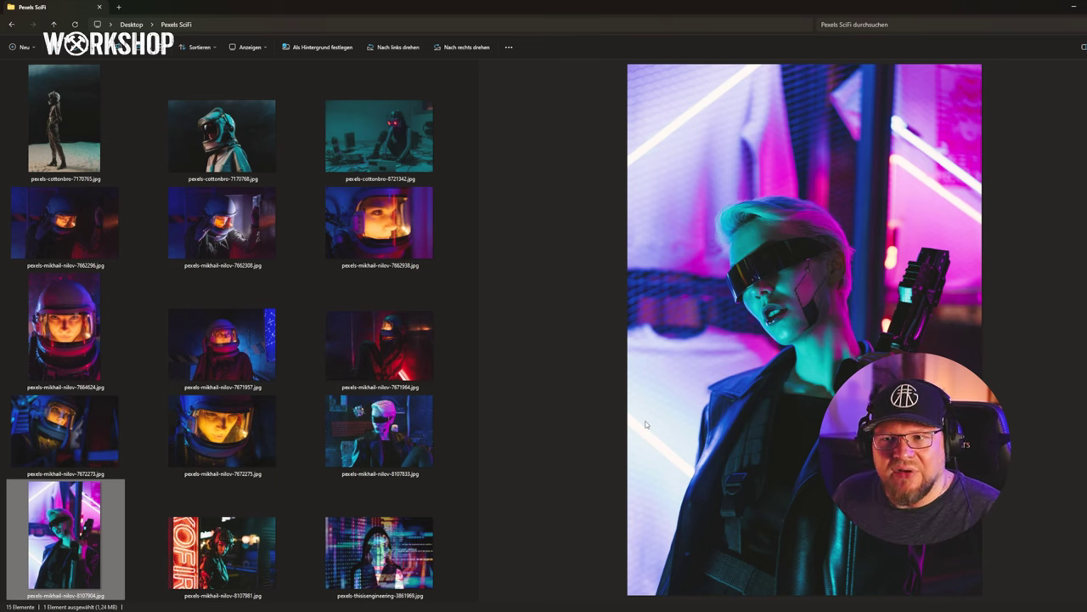
left_click(223, 136)
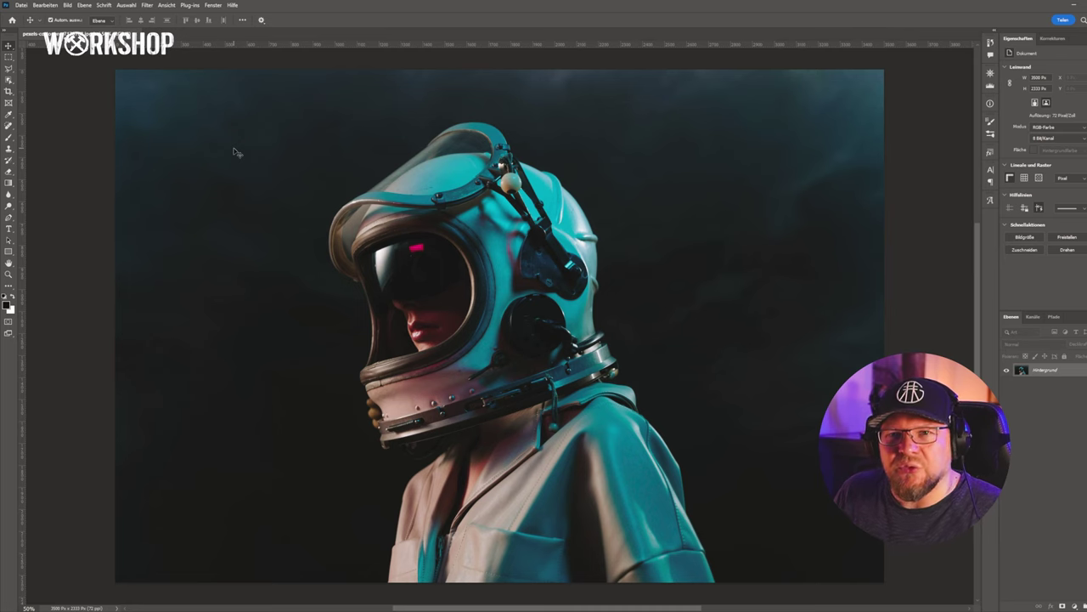
Create a new 3000 × 3000 px, 72 ppi transparent document named SciFi-Cover_01
left_click(22, 6)
left_click(32, 15)
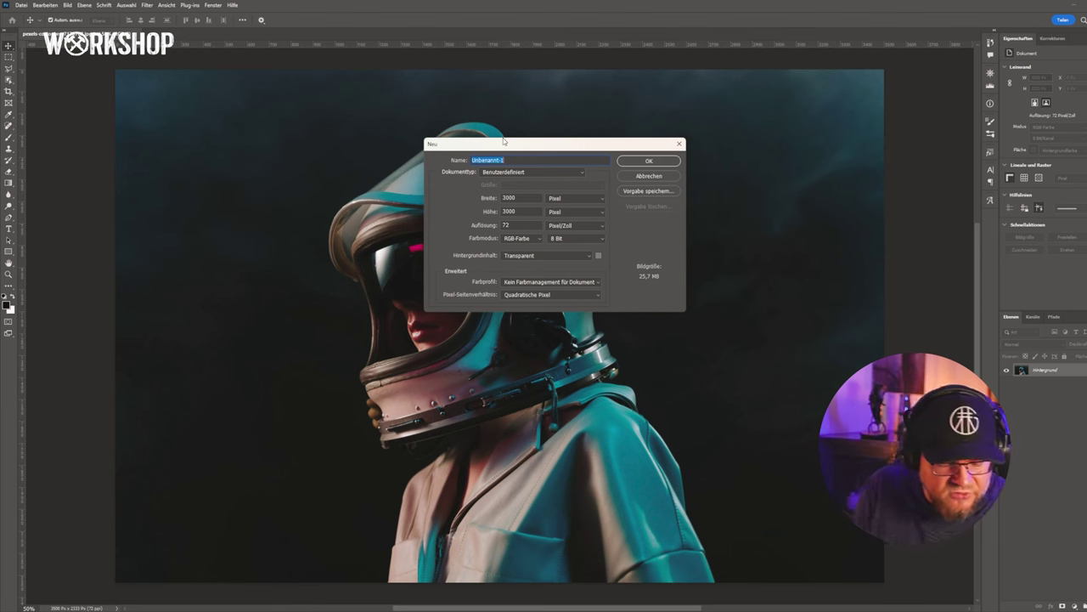
type("S")
type("ciFi-Cove")
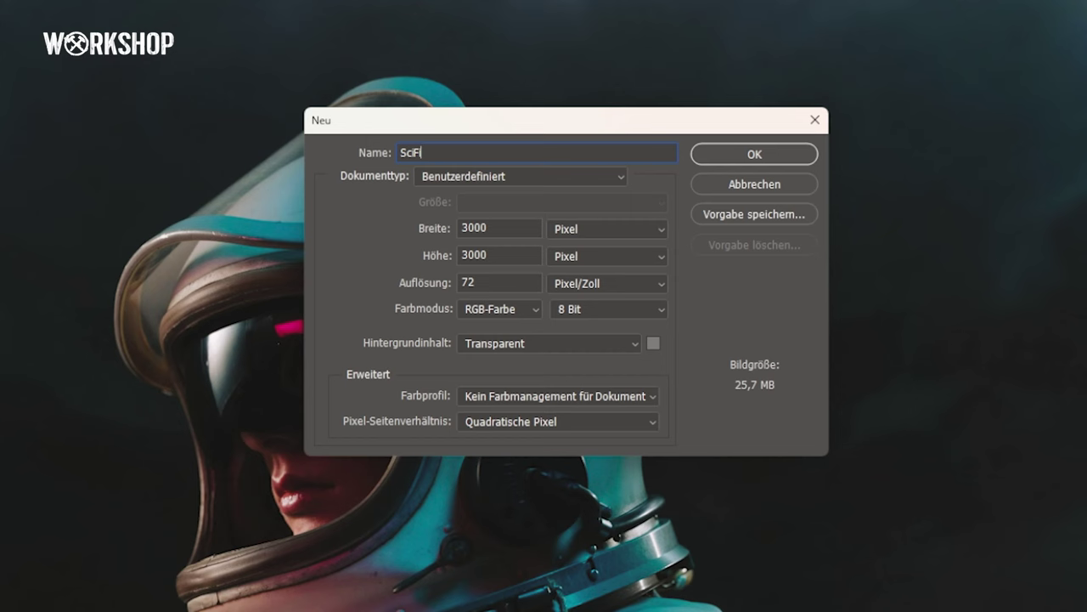
type("r_01")
key("Return")
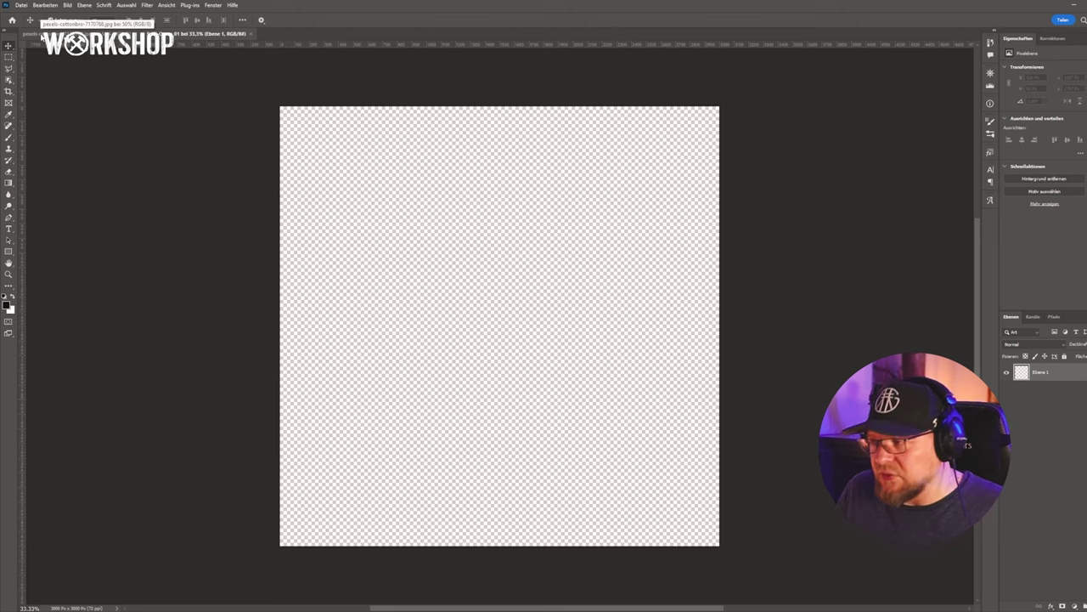
Drag the astronaut photo into SciFi-Cover and scale it to 128,59% to fill the canvas
left_click(38, 34)
left_click_drag(365, 255, 510, 342)
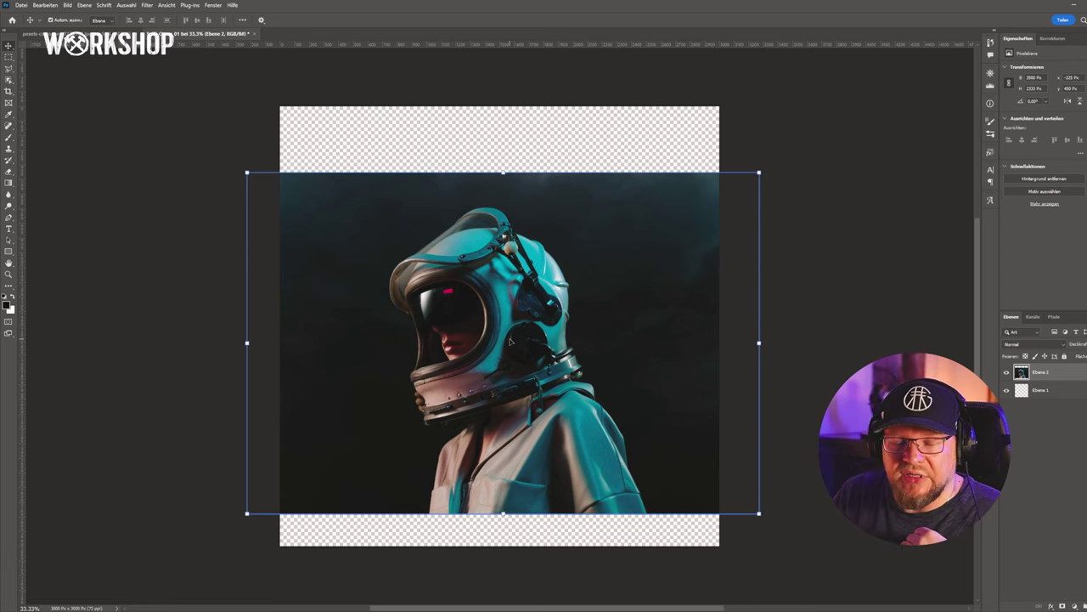
left_click_drag(503, 172, 503, 106)
left_click_drag(497, 515, 502, 546)
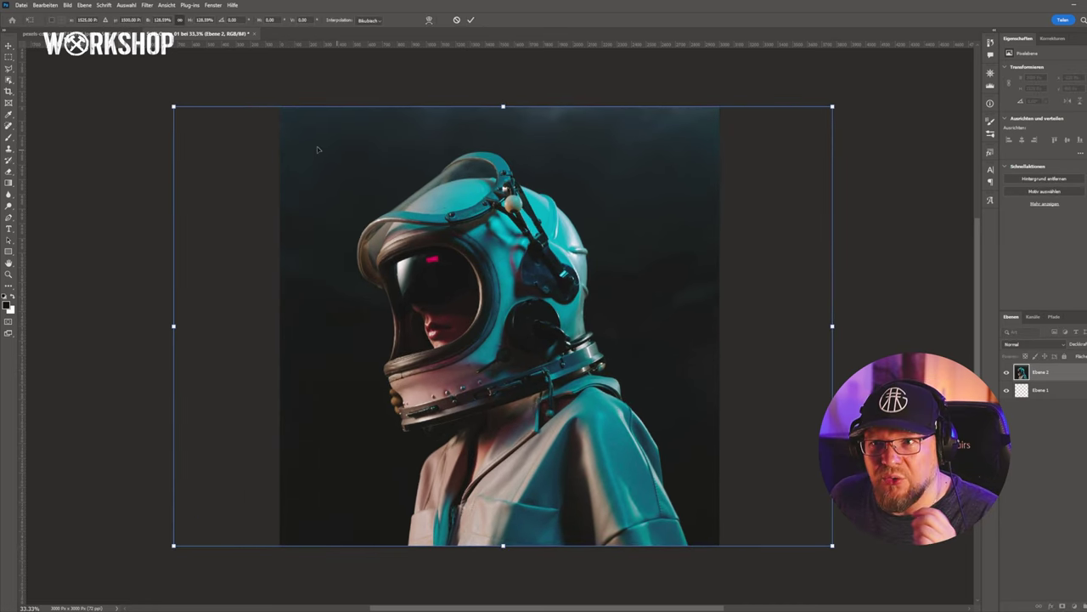
double_click(163, 20)
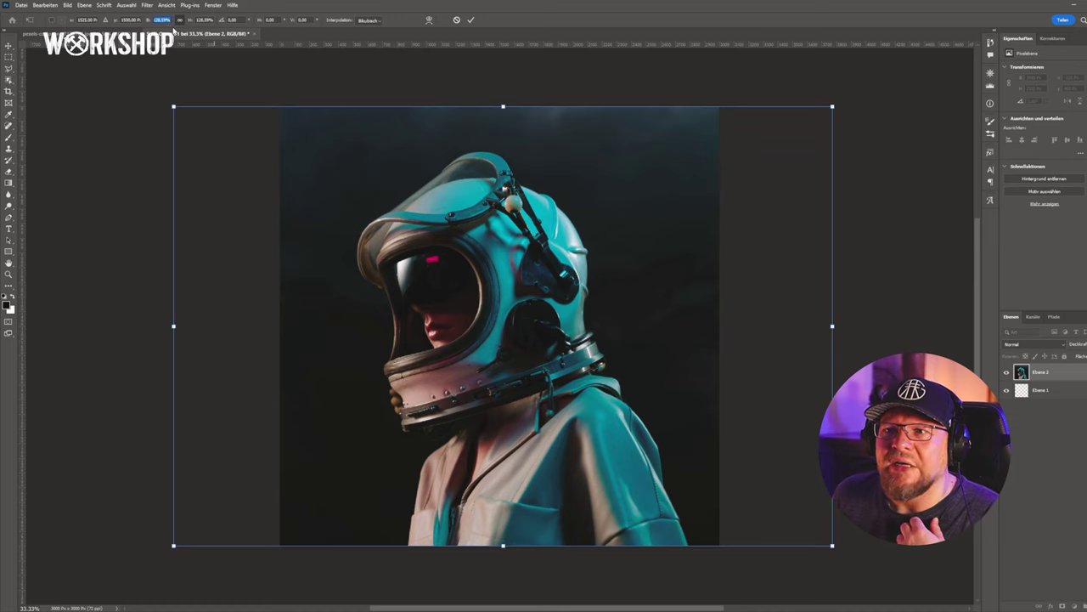
left_click(197, 18)
double_click(386, 53)
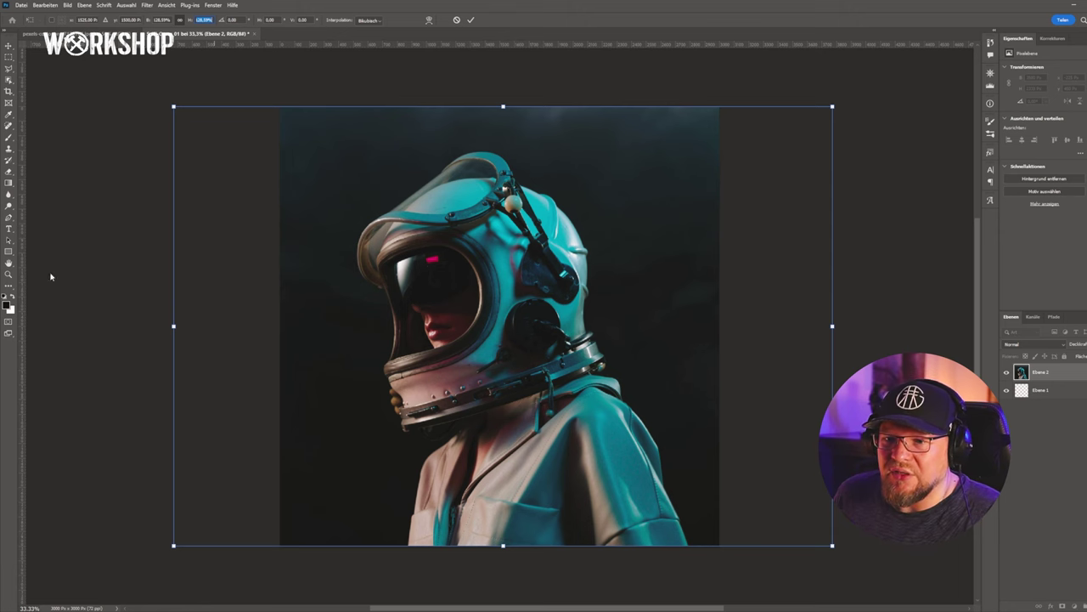
double_click(8, 275)
Inspect the helmet detail at 100%, then zoom out to see the whole cover
left_click_drag(672, 258, 621, 317)
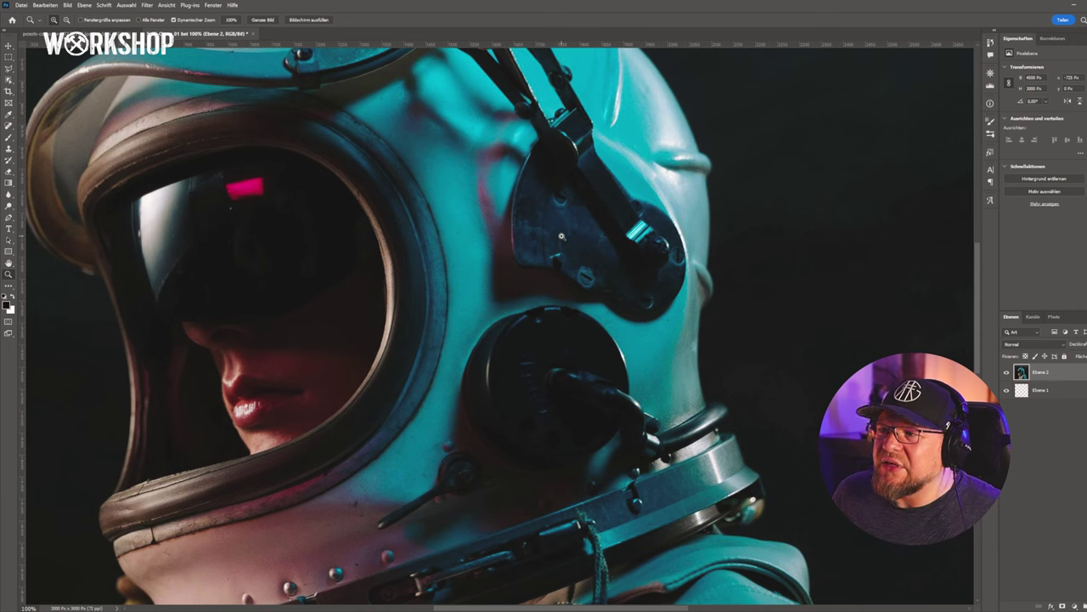
left_click_drag(480, 311, 530, 282)
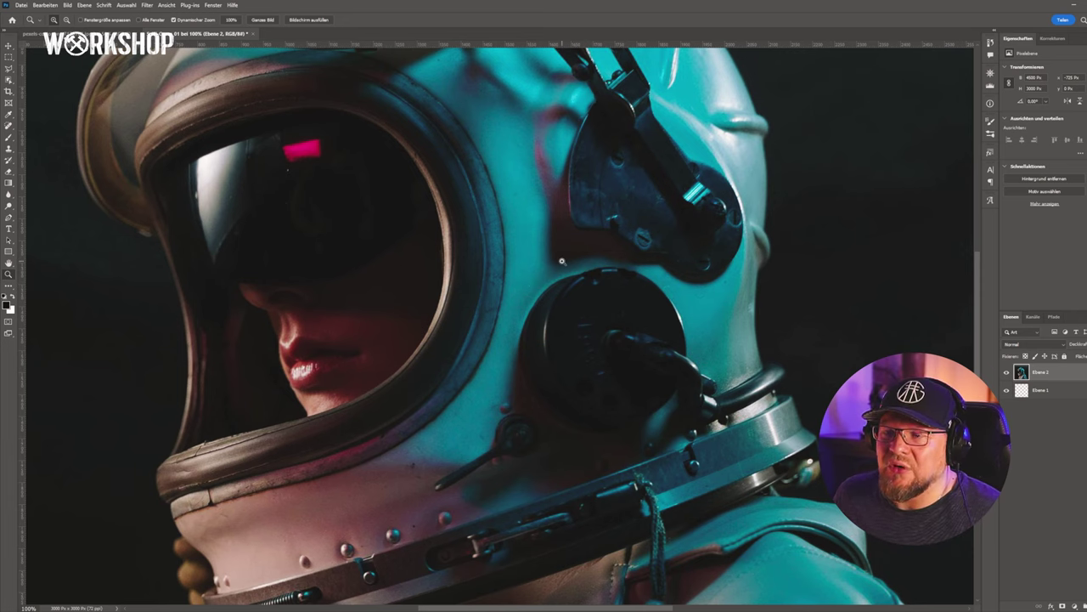
scroll(562, 262, "down", 3)
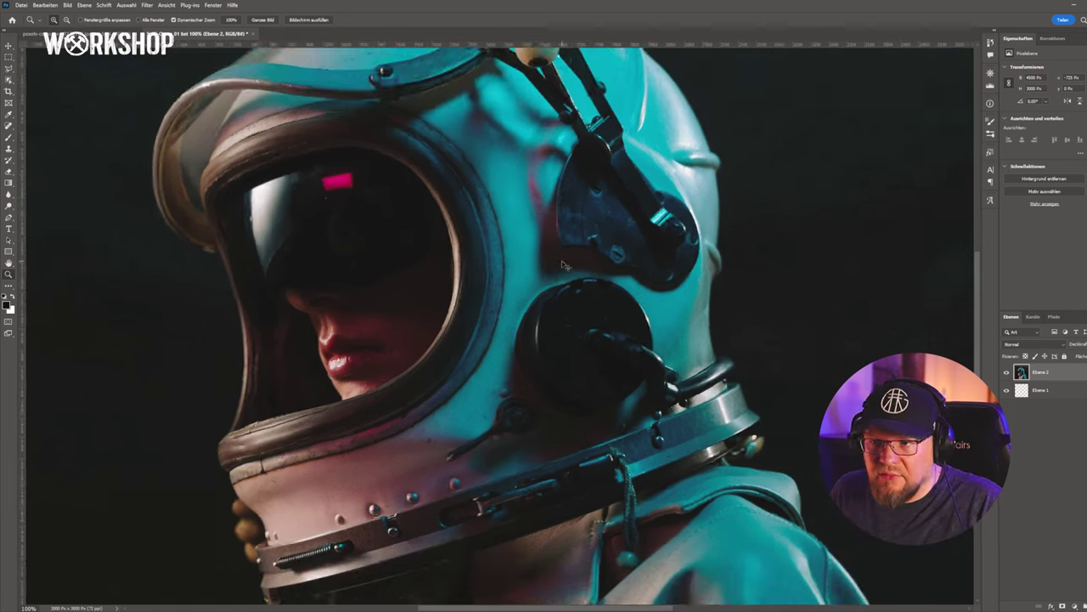
key("ctrl+minus")
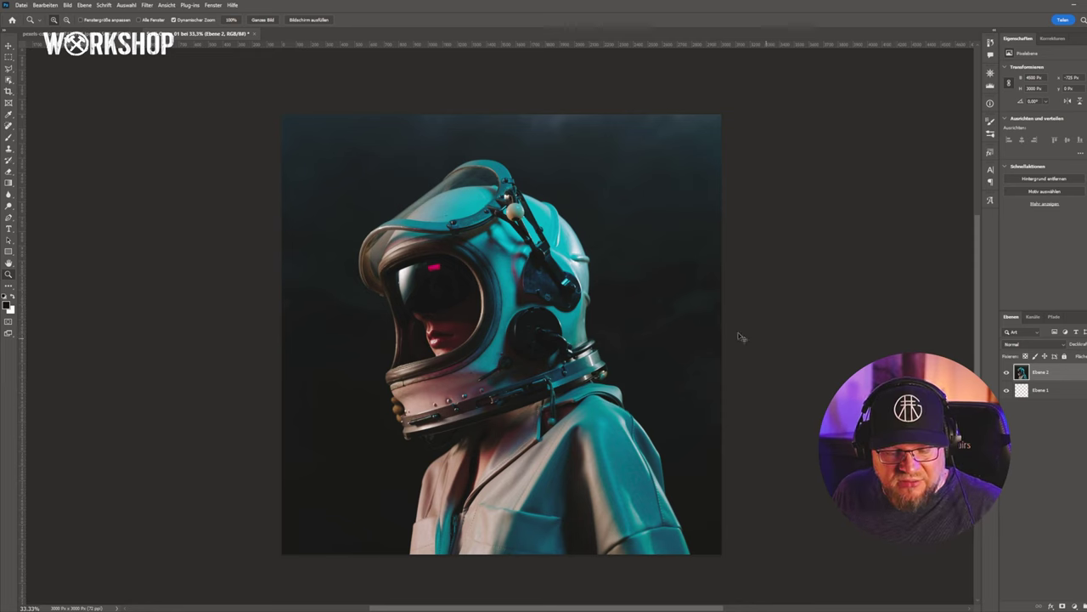
key("ctrl+t")
Scale the photo up further and move it about 99 px to the right
left_click_drag(505, 114, 505, 81)
key("Return")
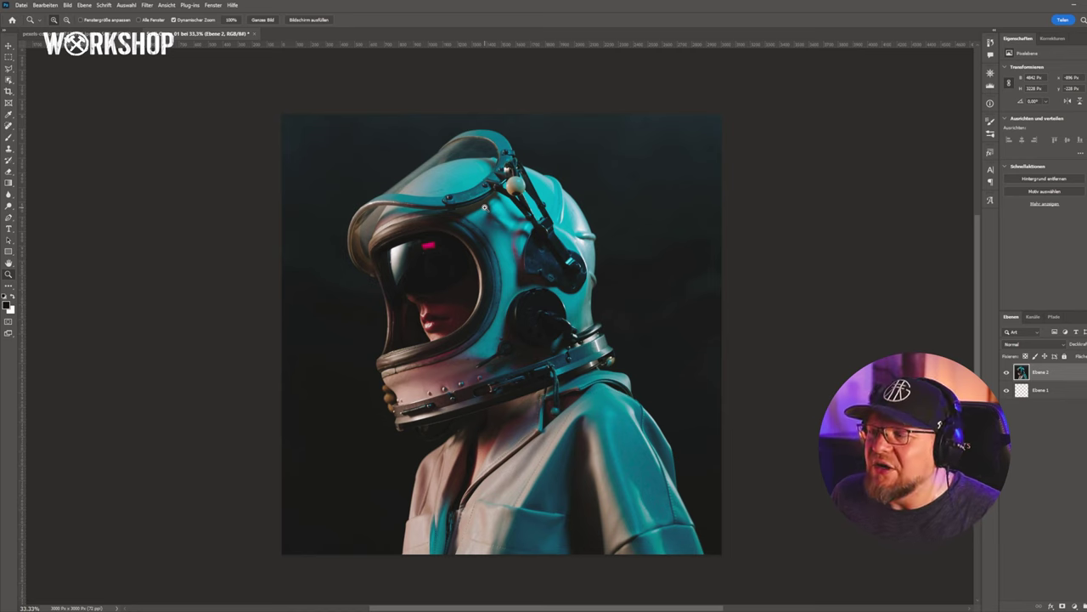
left_click(9, 45)
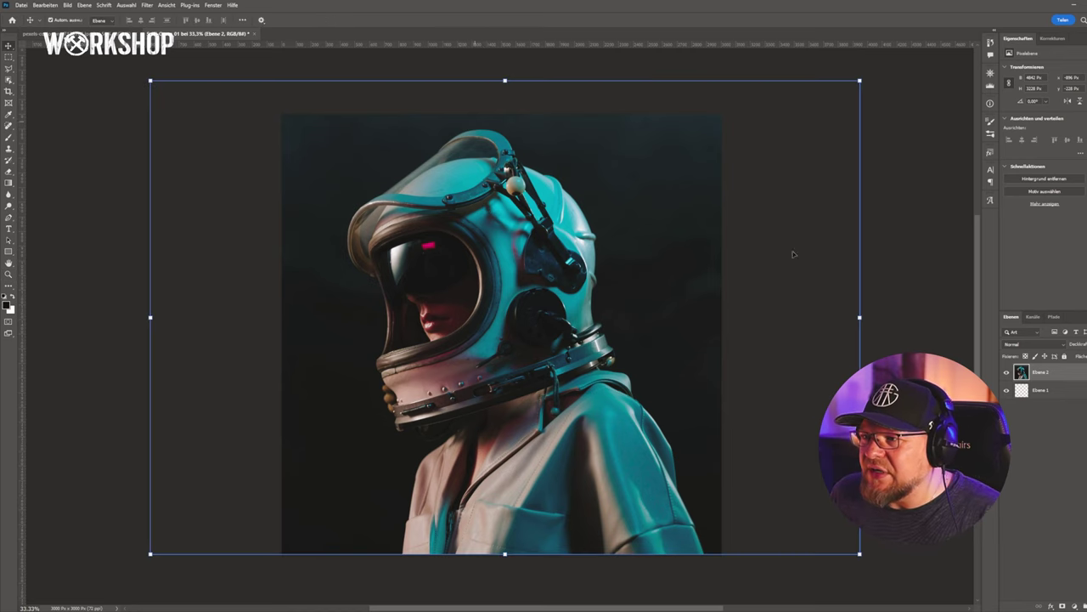
left_click(548, 273)
left_click_drag(547, 273, 545, 273)
left_click_drag(521, 224, 634, 203)
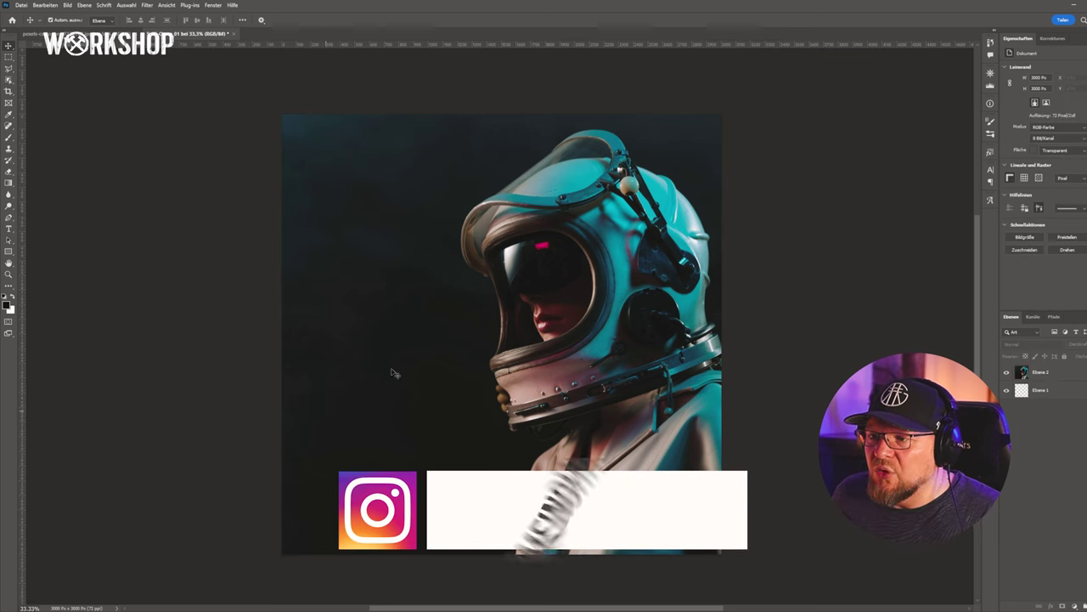
Zoom the view to 50% and reselect the photo layer Ebene 2
left_click(420, 296)
left_click(419, 295)
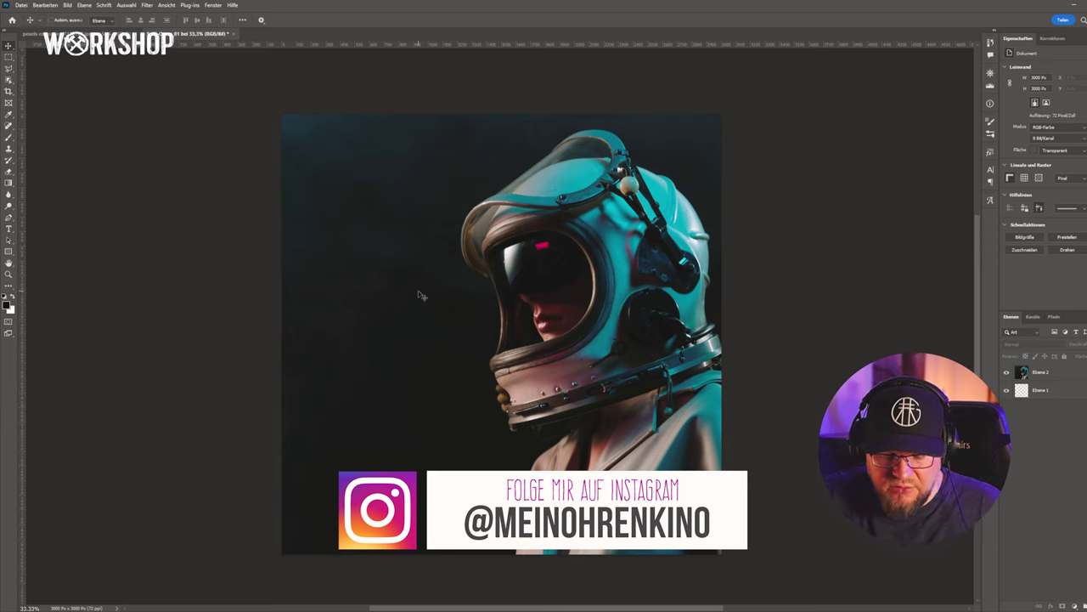
key("ctrl+plus")
left_click(419, 295)
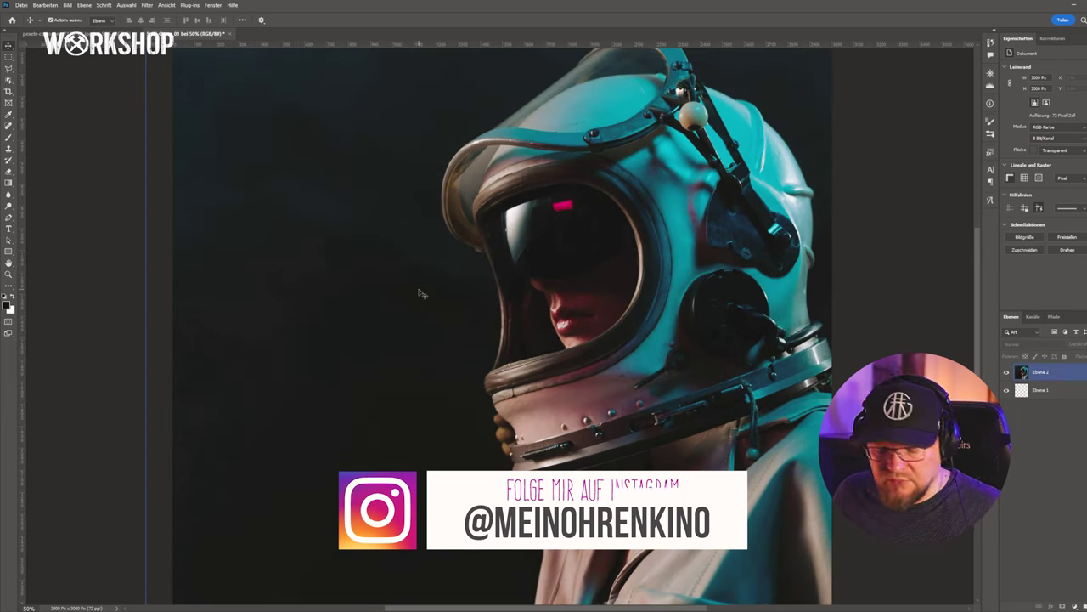
scroll(419, 295, "down", 2)
left_click(1049, 485)
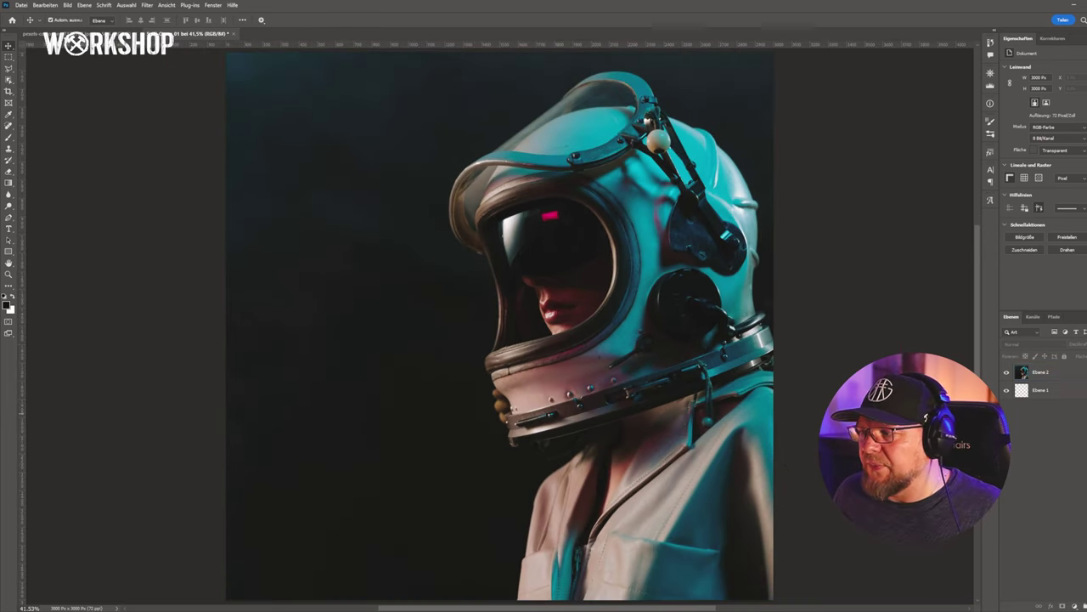
left_click(409, 202)
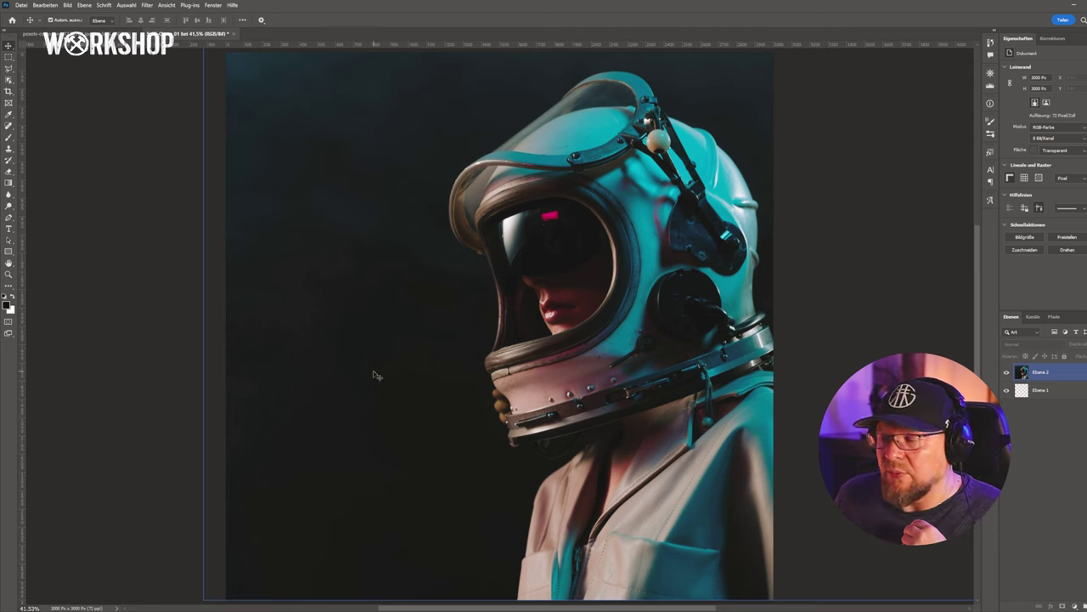
Choose the FoundationLogo font for the Type tool
key("t")
left_click(129, 20)
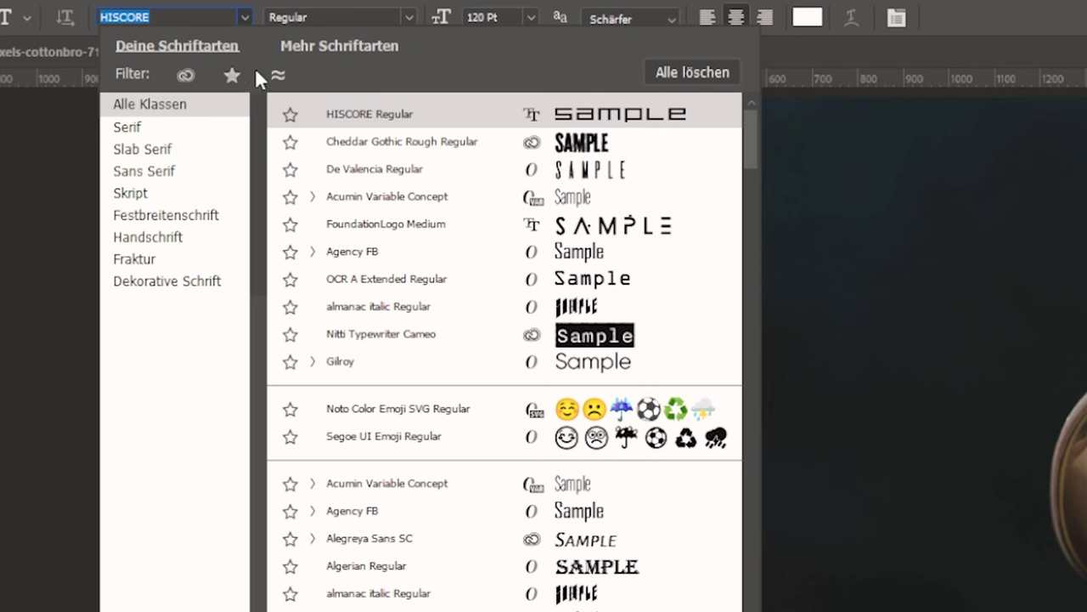
left_click(427, 228)
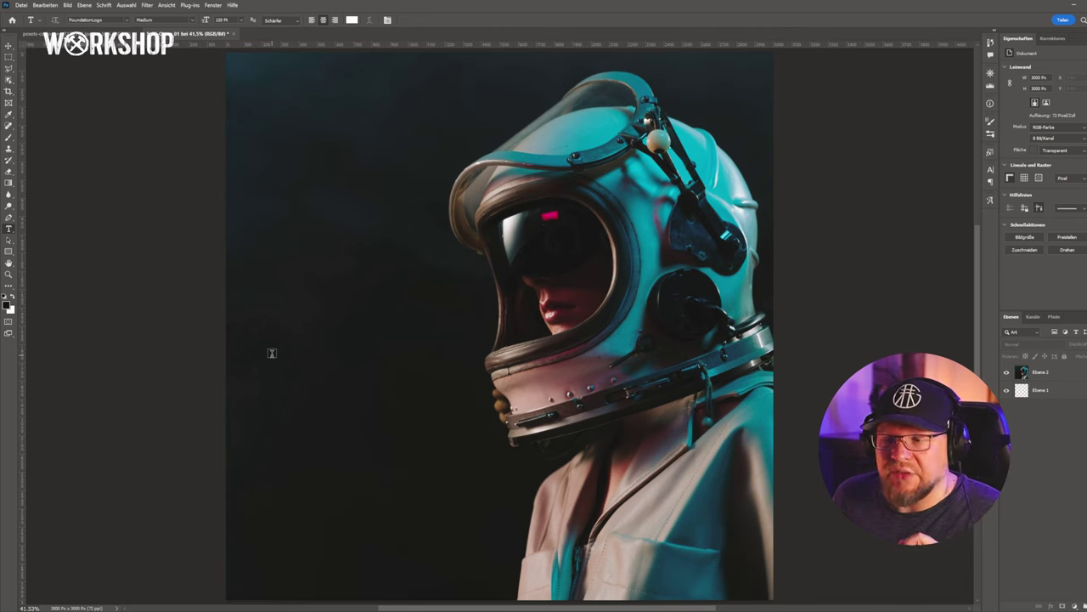
Type the left-aligned three-line title PROJEKT: / DELTA / ONE on the cover's left
left_click(272, 352)
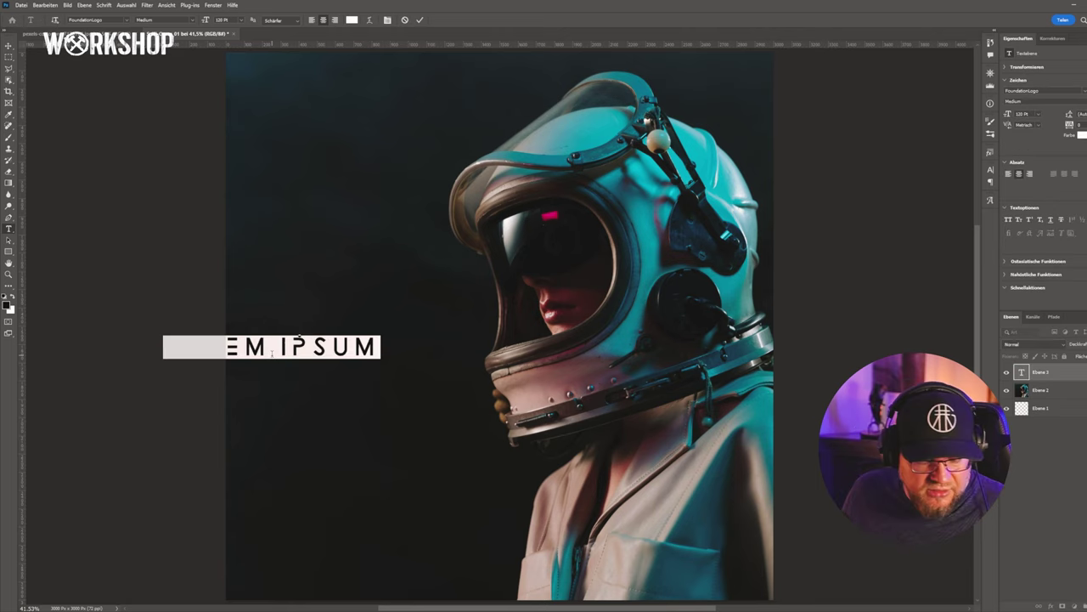
type("PRIO")
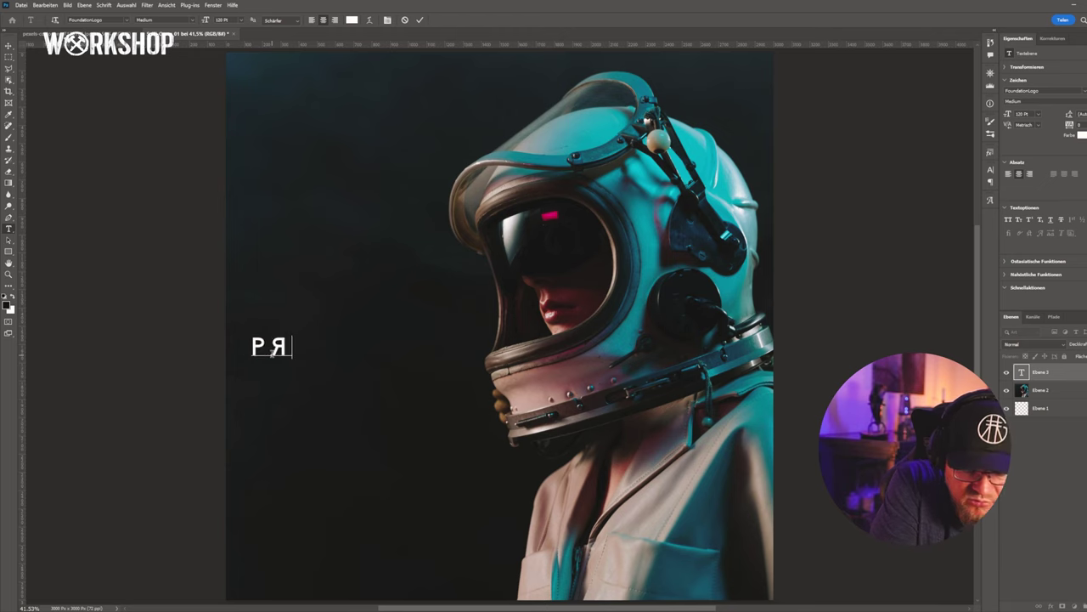
key("BackSpace")
key("BackSpace")
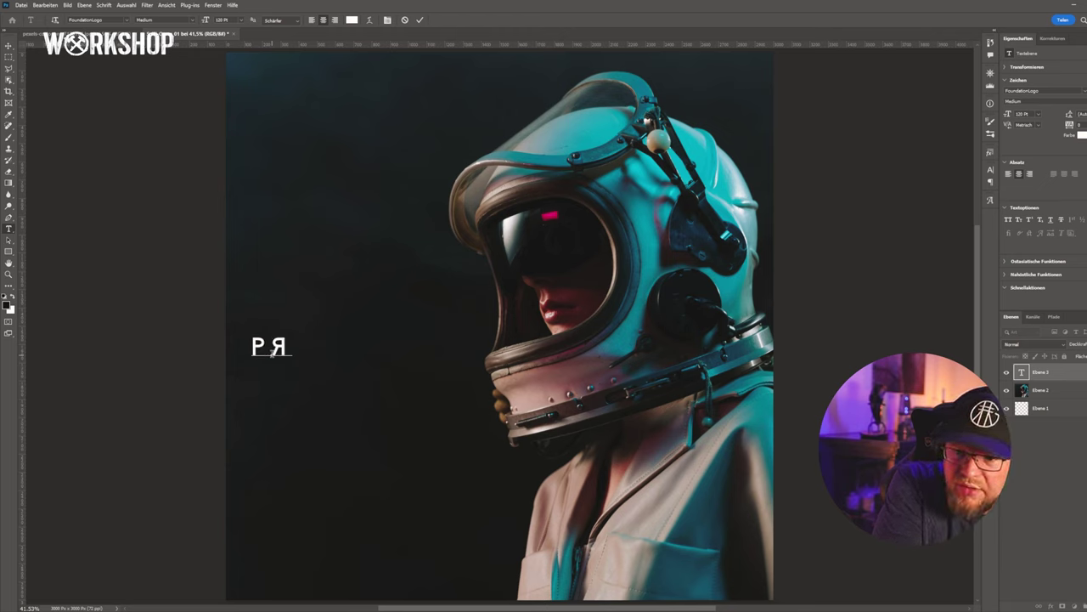
type("OJ")
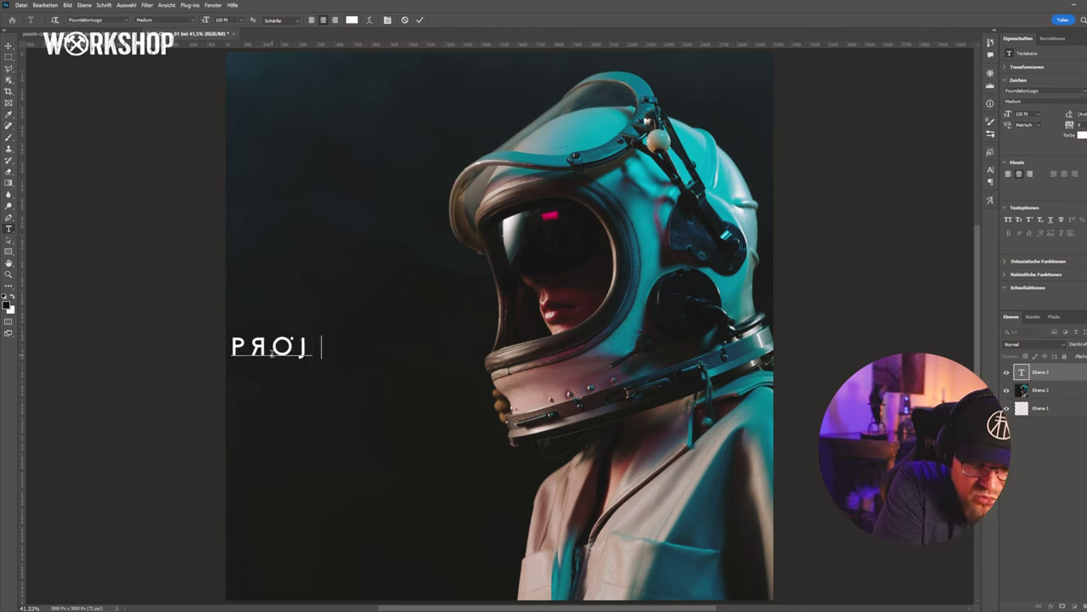
type("EKT:")
key("Return")
type("DELTA")
key("Return")
type("ONE")
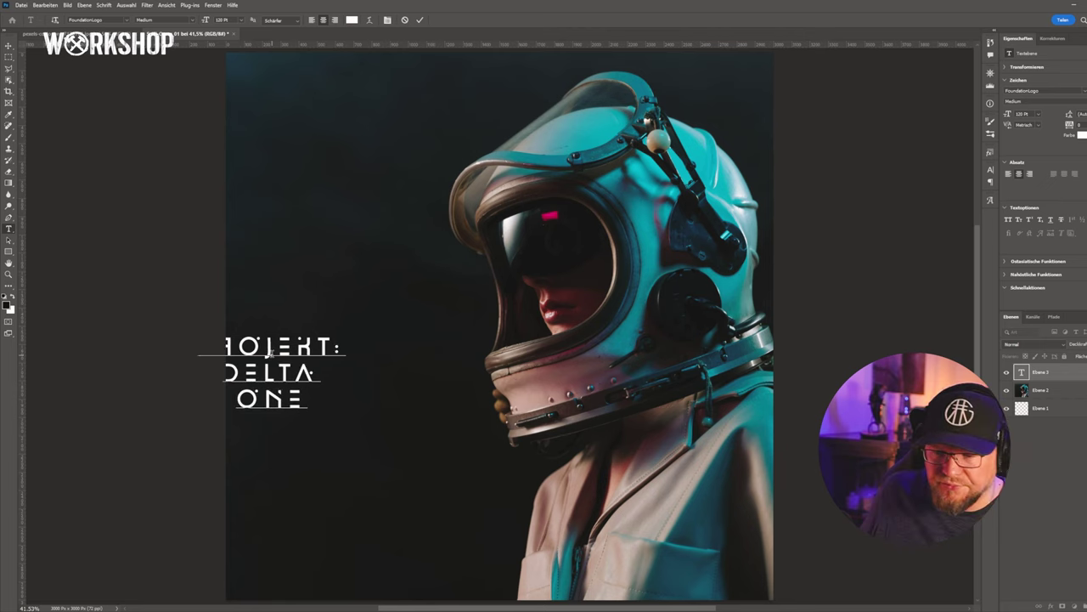
left_click(311, 22)
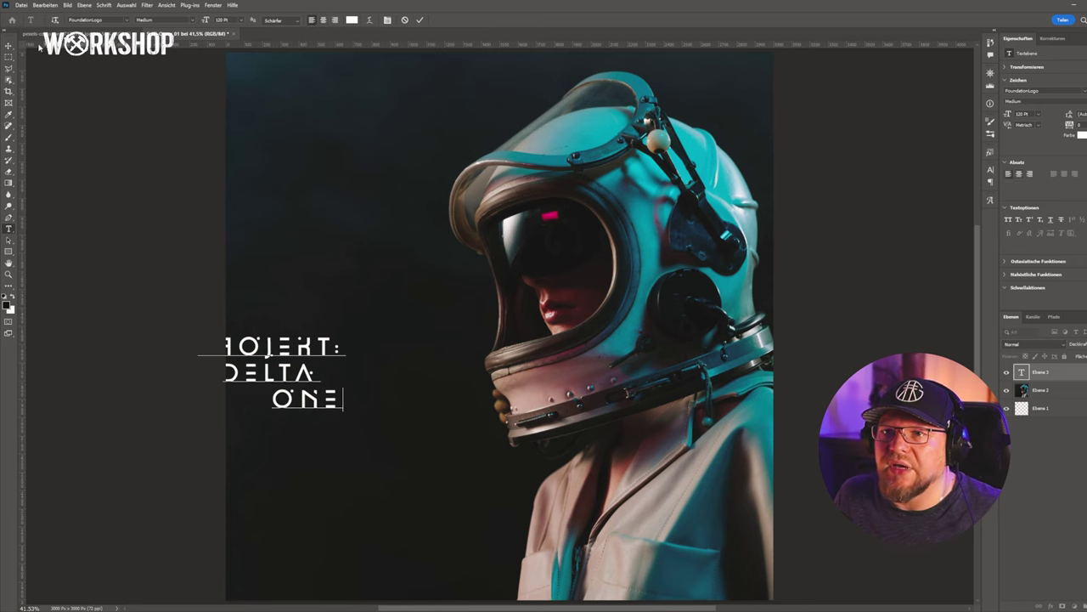
key("ctrl+a")
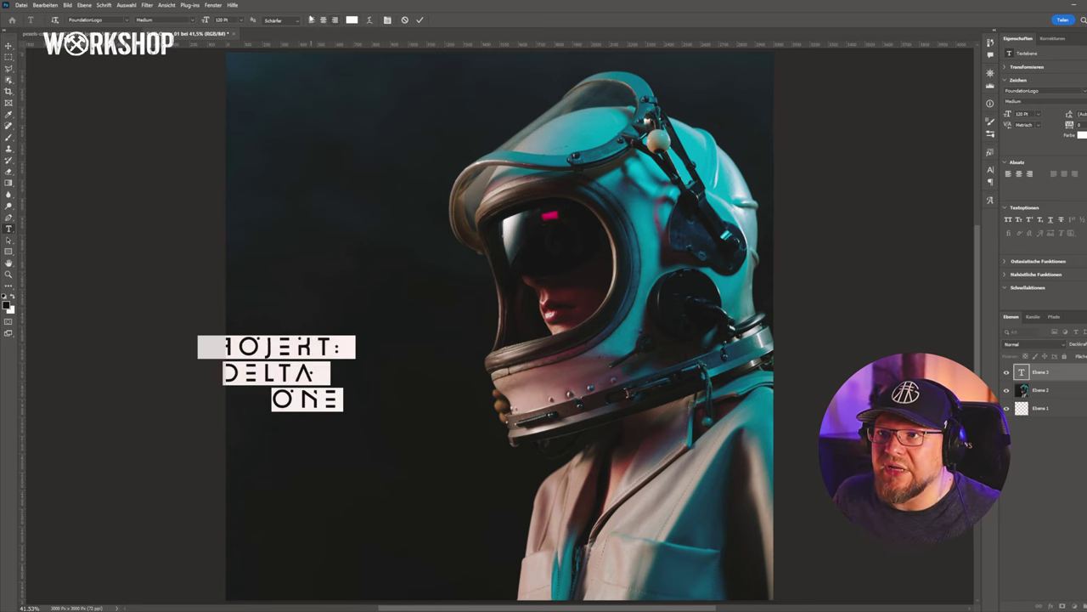
left_click(9, 45)
Move the title block lower on the poster
left_click_drag(272, 335, 256, 392)
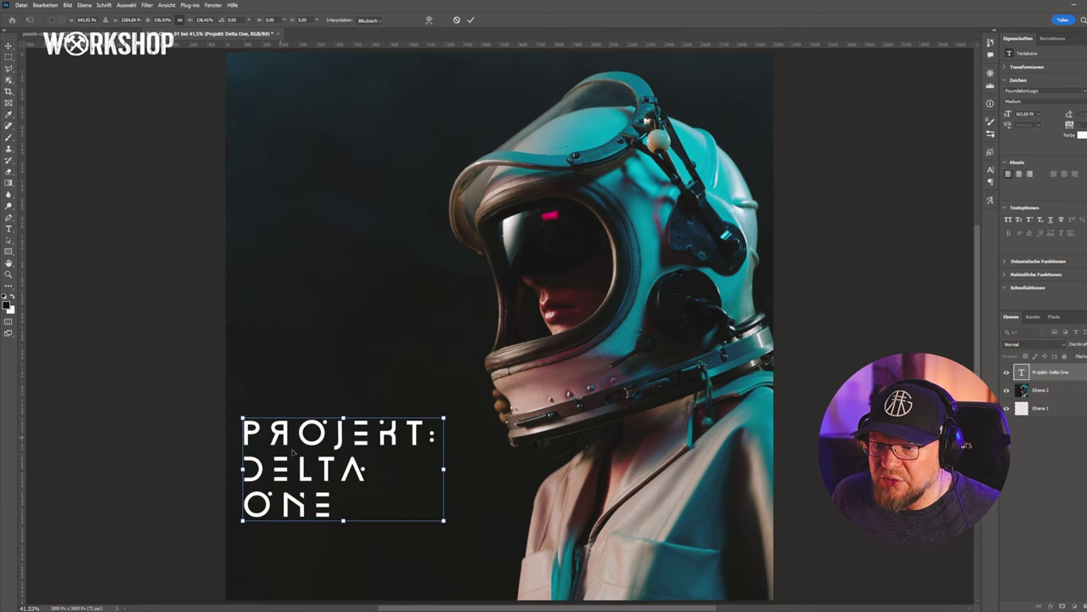
left_click_drag(344, 469, 353, 438)
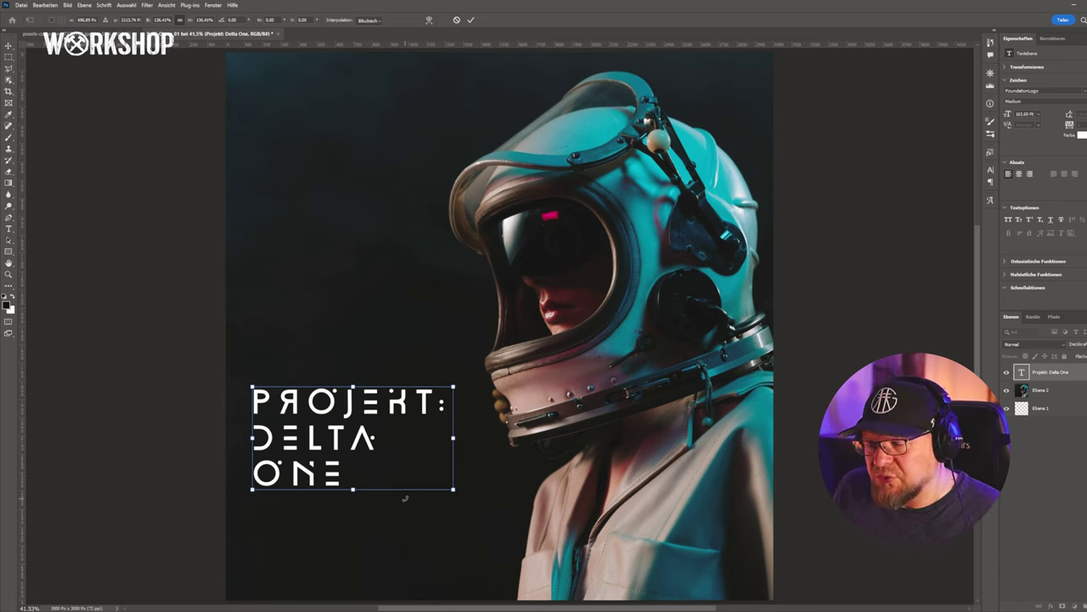
key("Return")
Set the DELTA ONE lines to 300 Pt, after first trying 400 Pt
key("t")
left_click(350, 438)
key("ctrl+a")
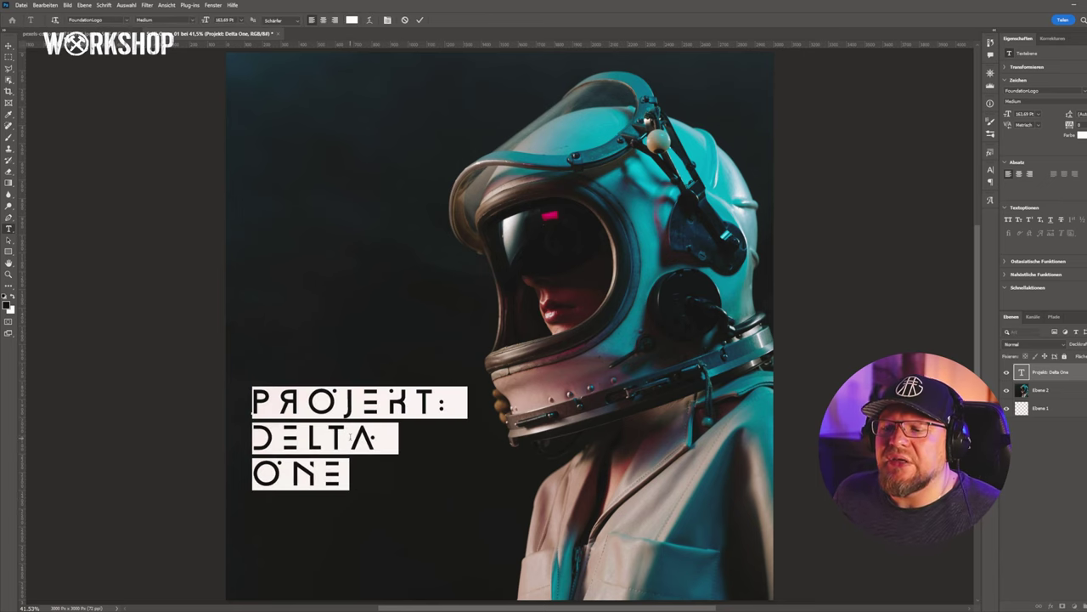
left_click(351, 438)
left_click(416, 403)
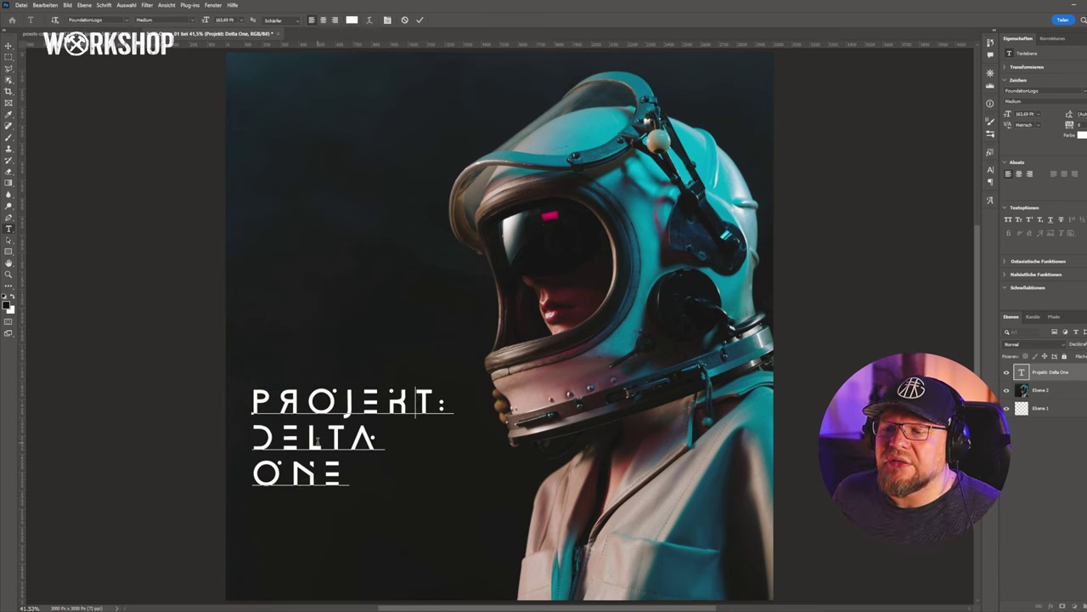
double_click(316, 439)
left_click_drag(316, 439, 311, 500)
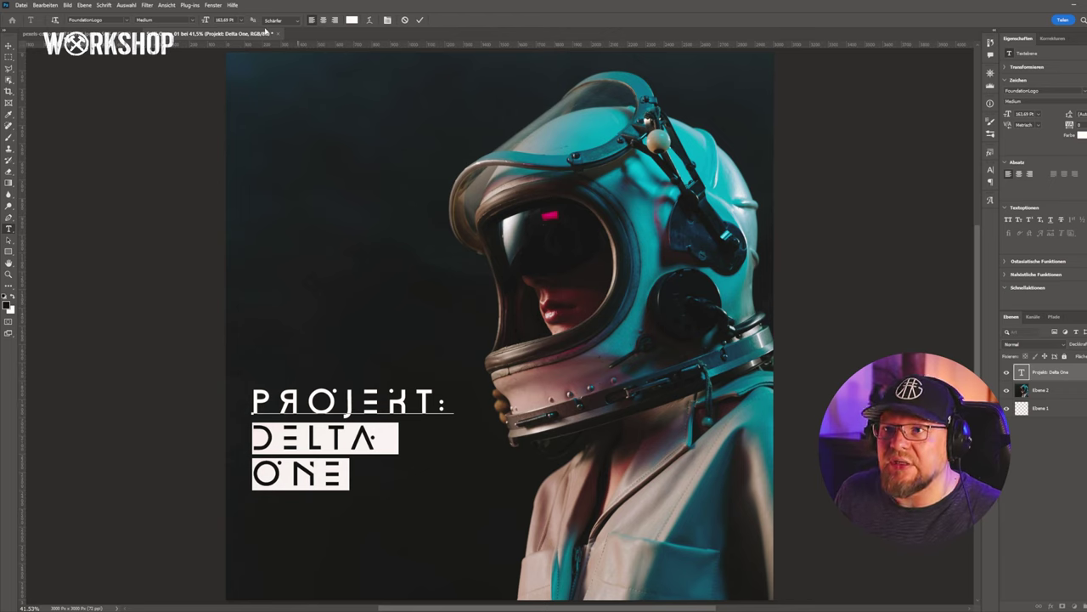
left_click(224, 20)
type("400")
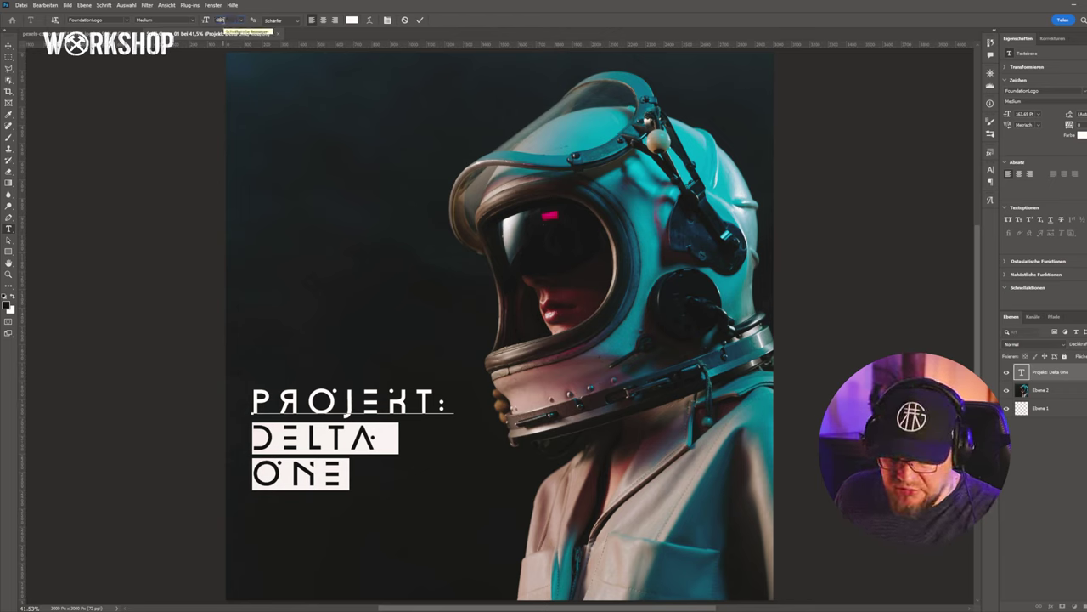
key("Return")
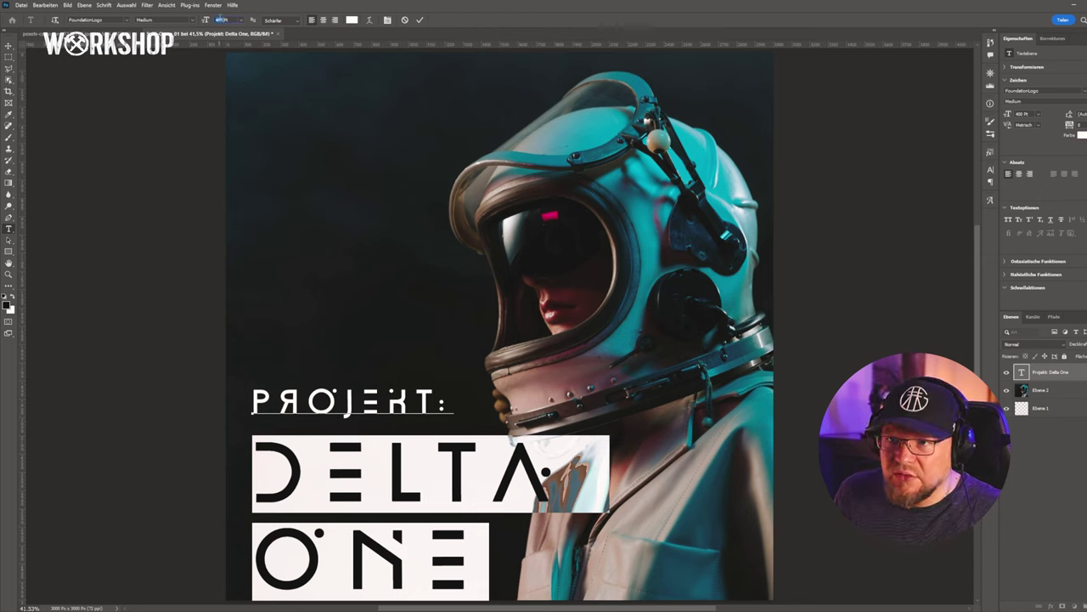
left_click(219, 19)
type("300")
key("Return")
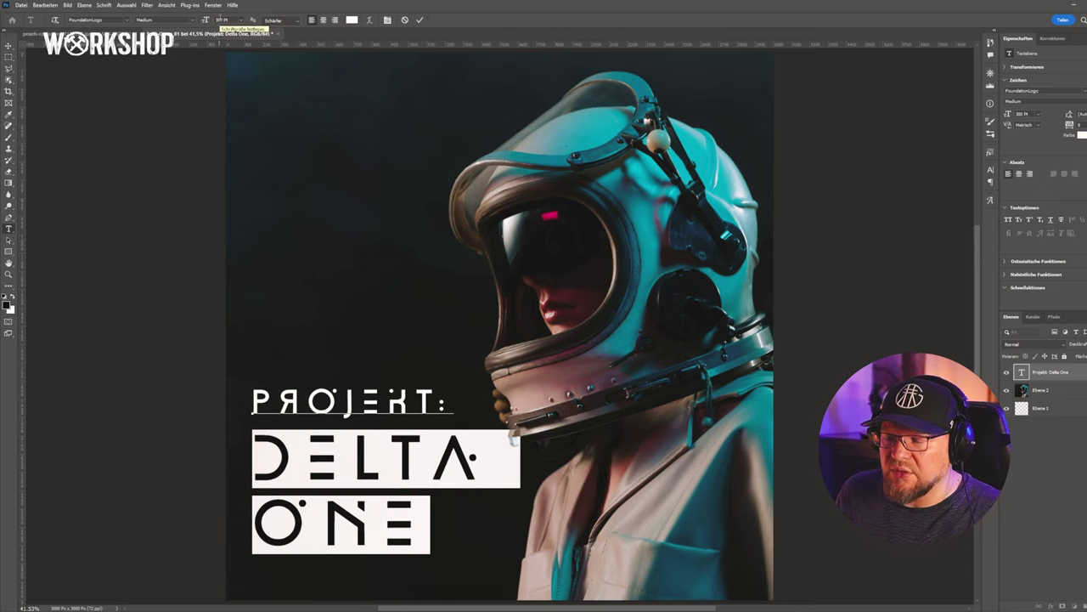
key("ctrl+h")
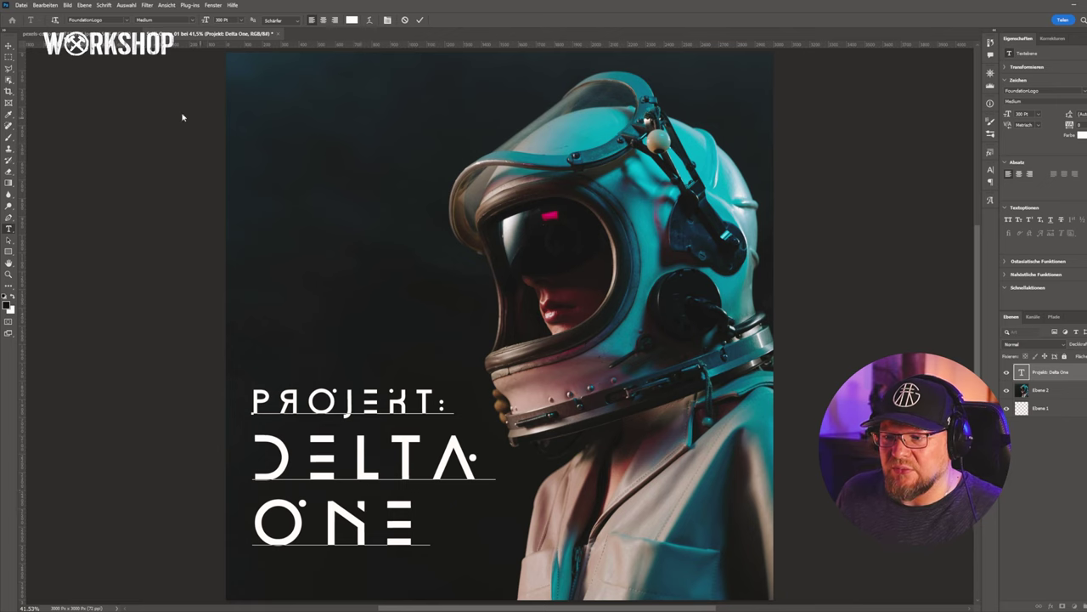
key("ctrl+Return")
Shift the title block down and slightly right into the lower-left corner
key("v")
left_click_drag(357, 490, 357, 498)
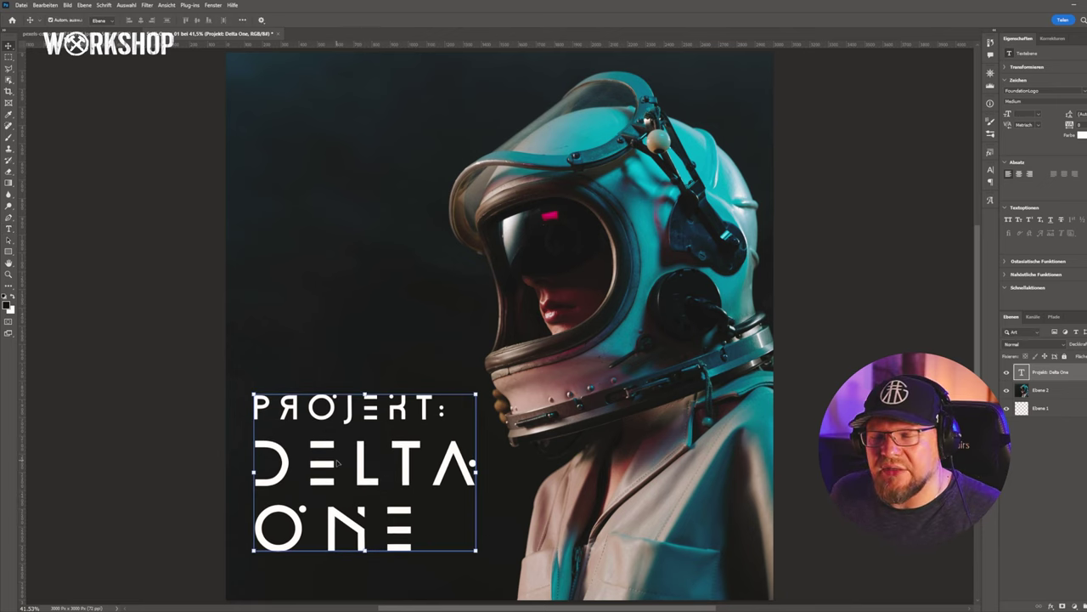
scroll(378, 328, "down", 2)
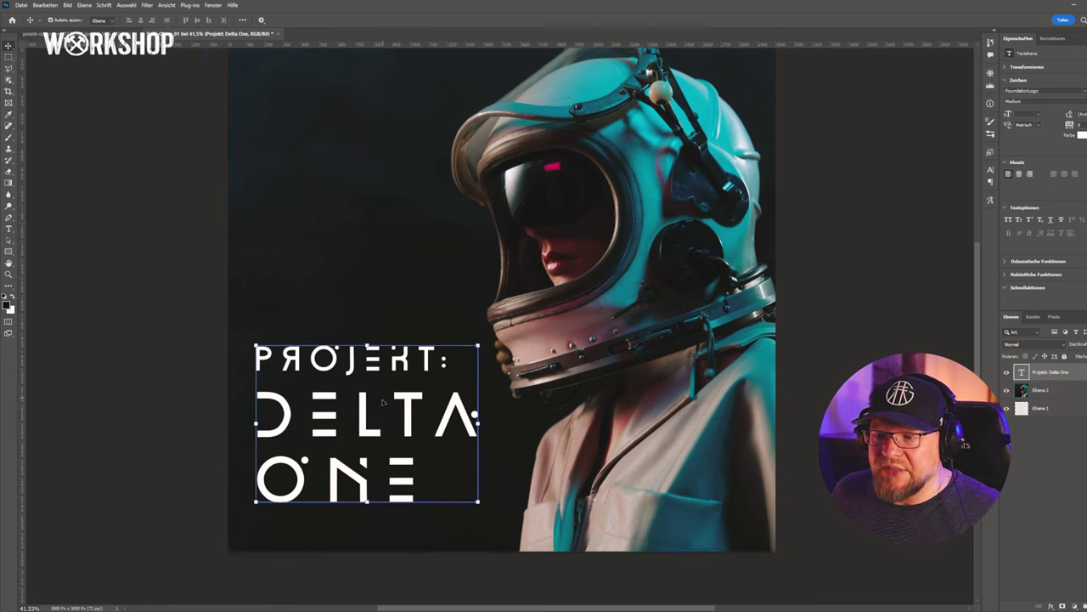
left_click_drag(369, 404, 376, 422)
left_click(266, 518)
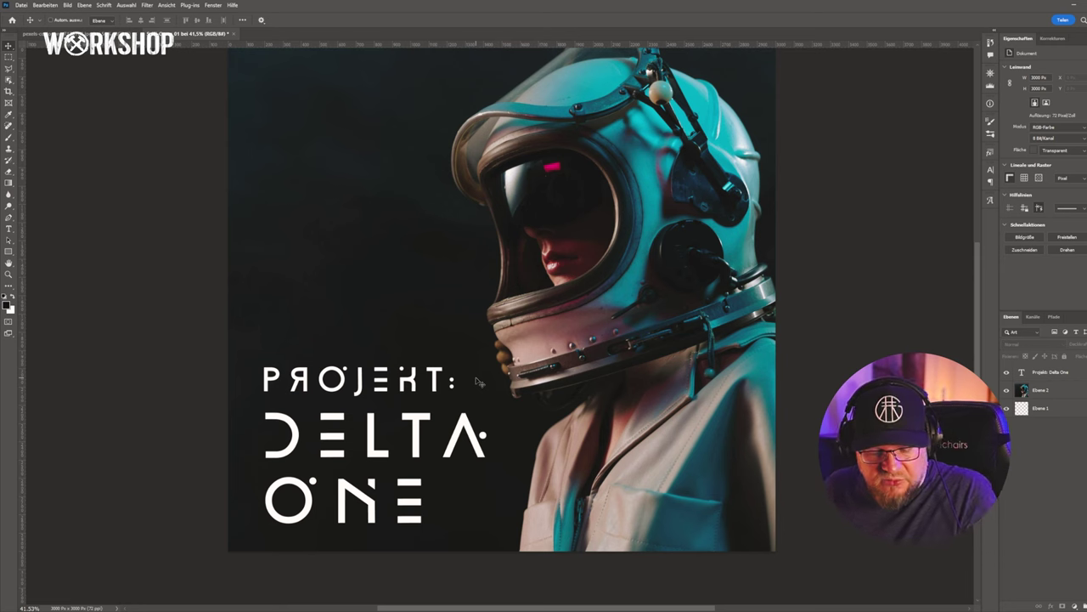
key("ctrl+plus")
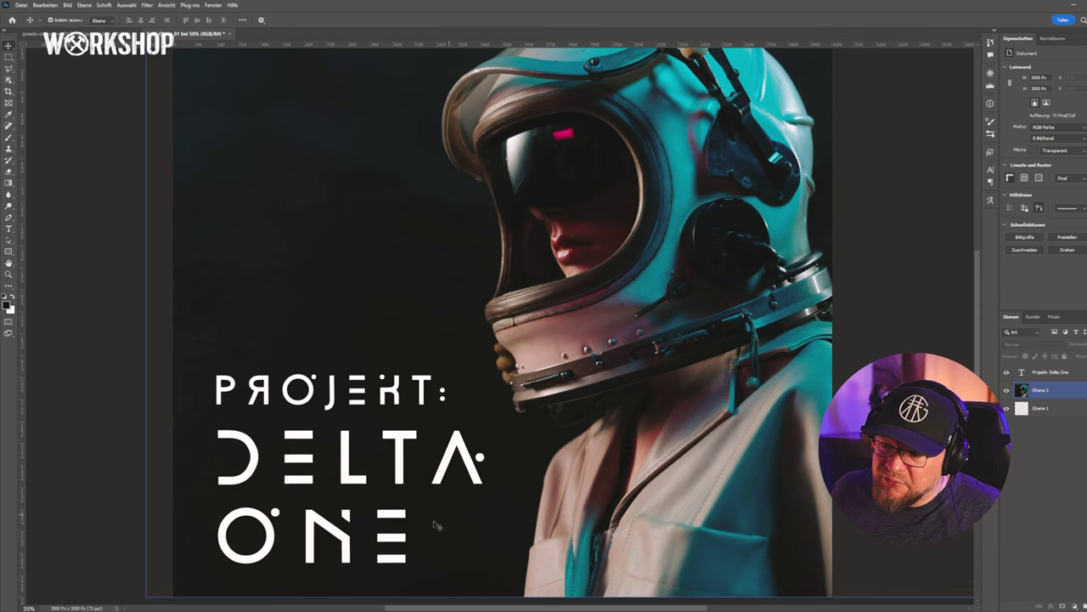
Try enlarging the title to about 140%, revert it, nudge it left, and fit the poster
left_click(472, 456)
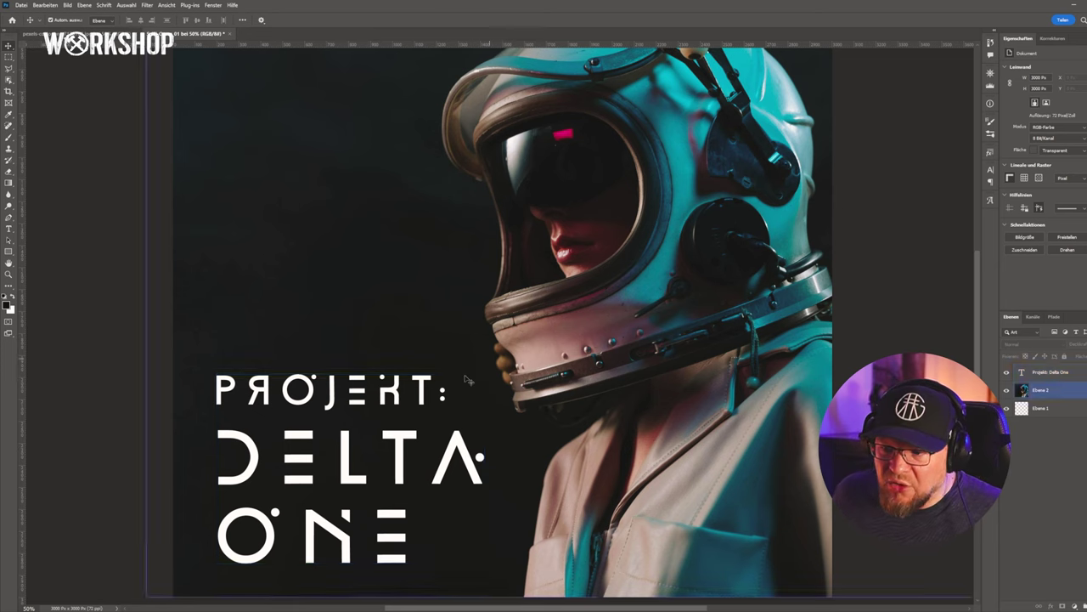
left_click(474, 456)
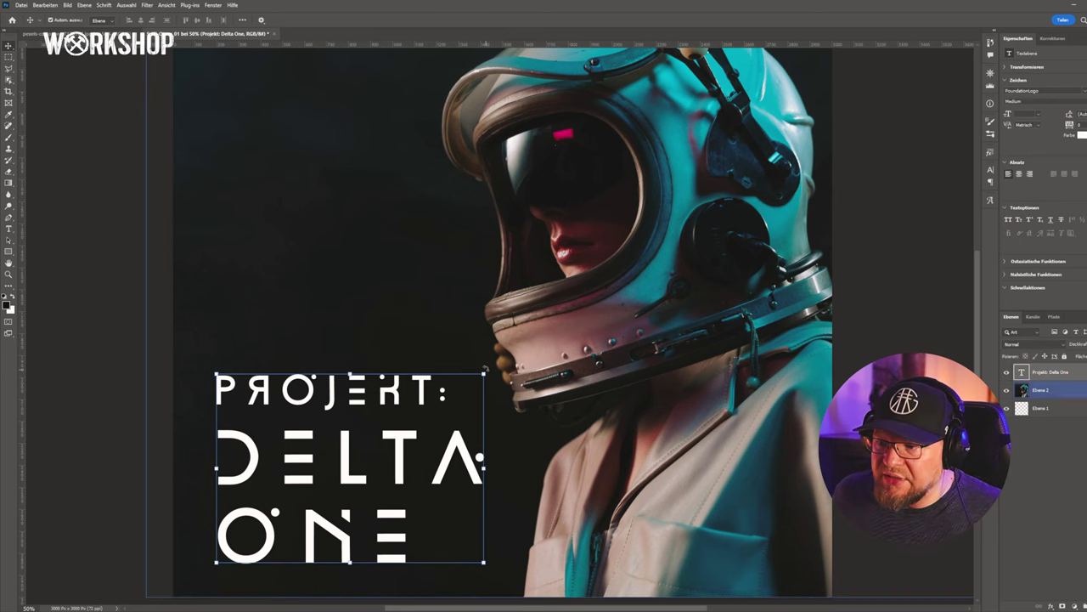
left_click_drag(484, 374, 513, 365)
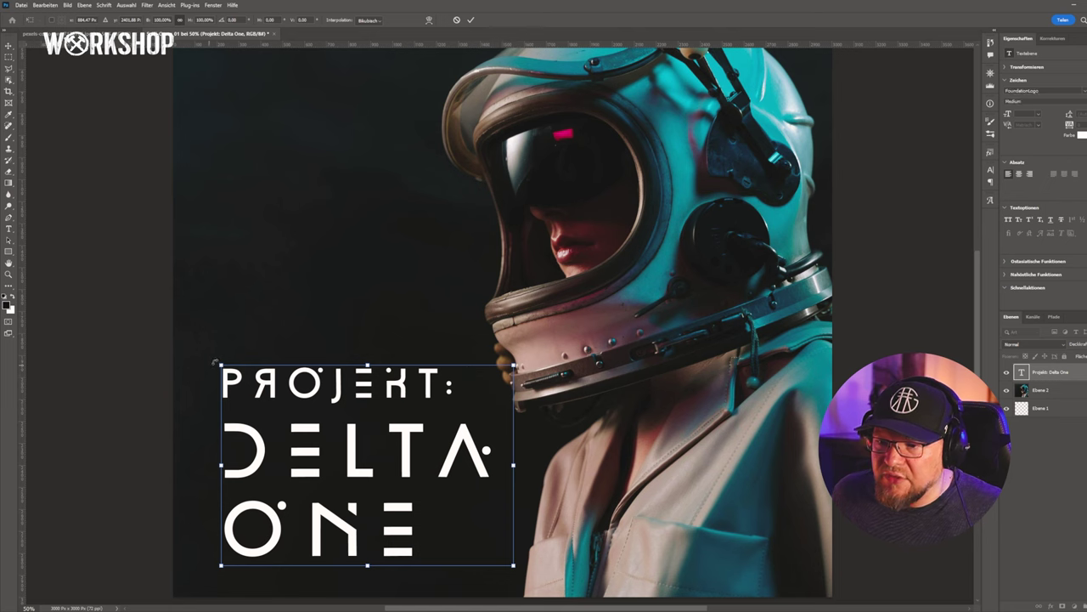
left_click_drag(219, 364, 104, 285)
left_click_drag(238, 544, 378, 559)
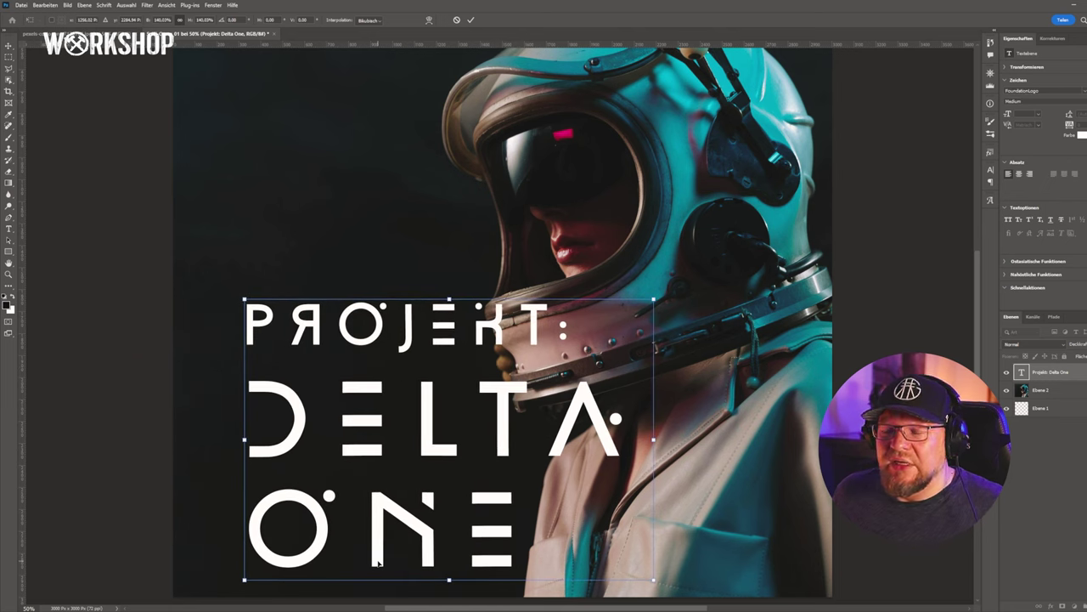
key("ctrl+z")
key("ctrl+z")
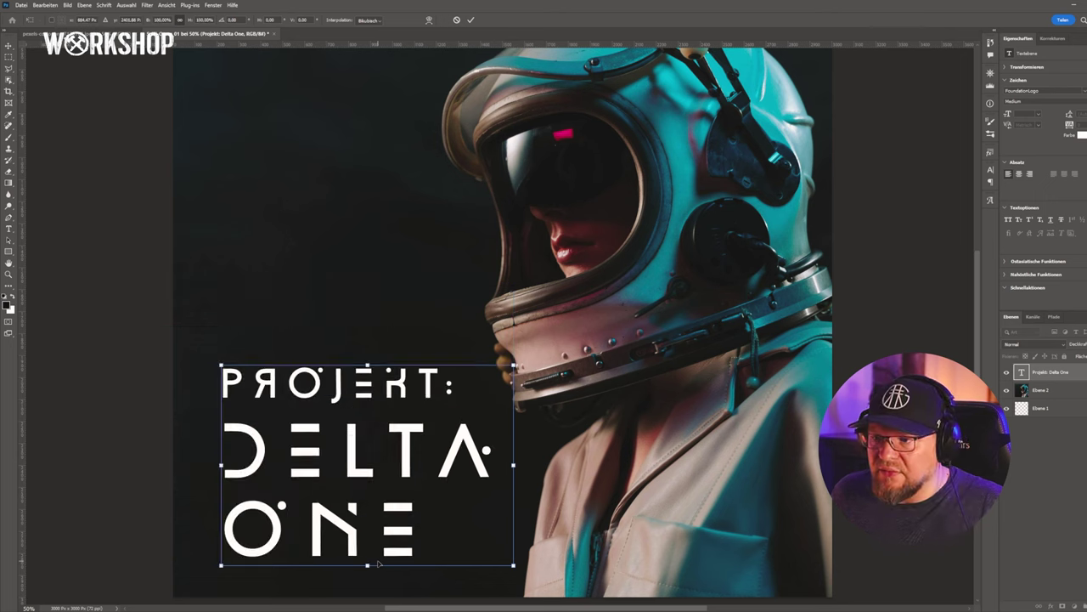
key("Return")
left_click_drag(322, 444, 312, 444)
key("ctrl+0")
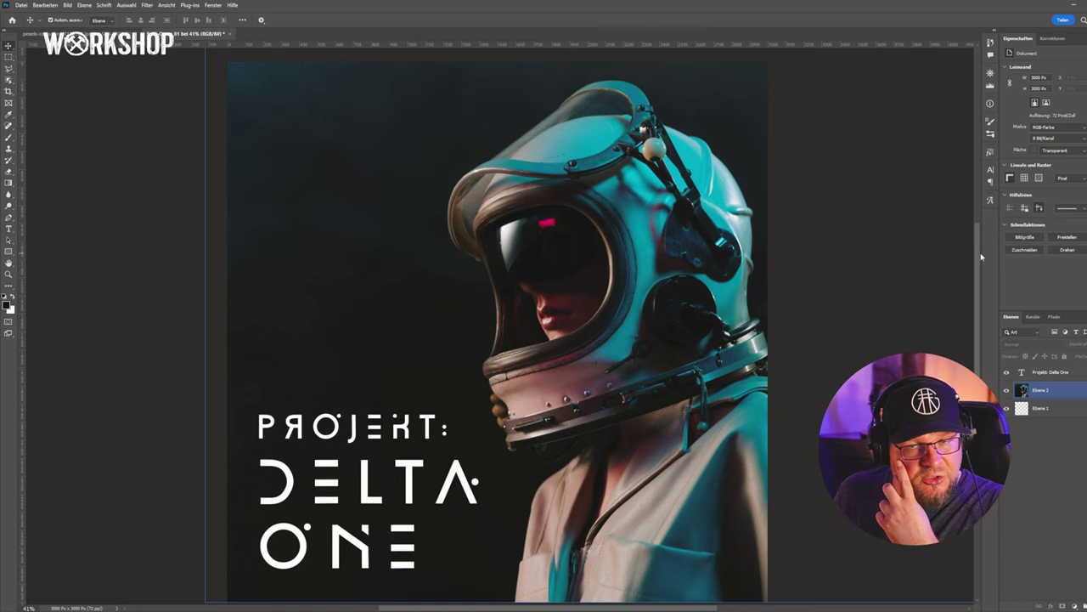
Switch the type font to Acumin Variable Concept Medium and place a text line at top-left
left_click(922, 255)
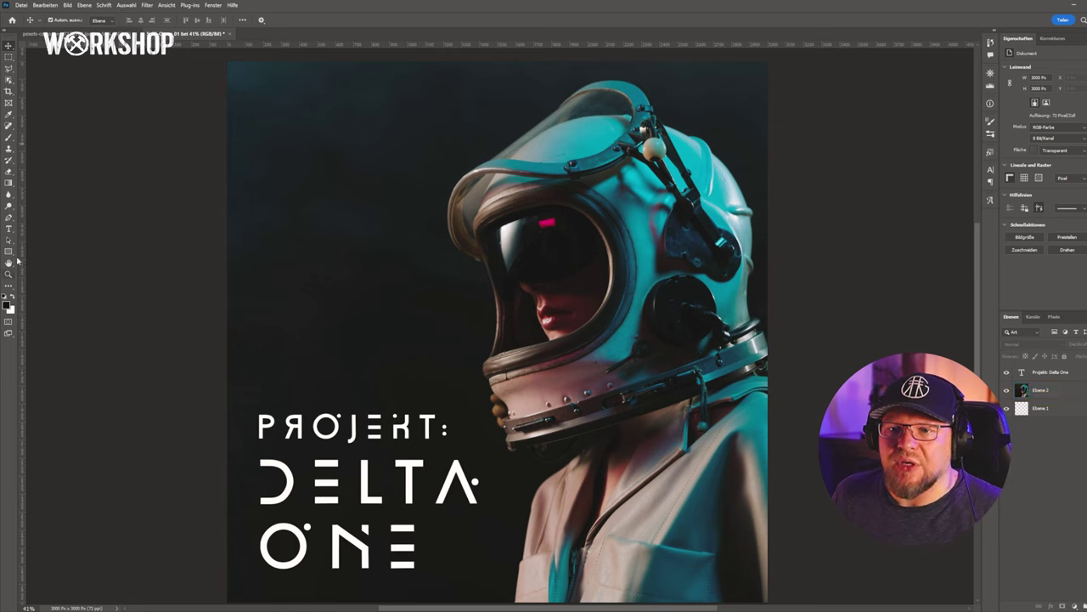
left_click(9, 231)
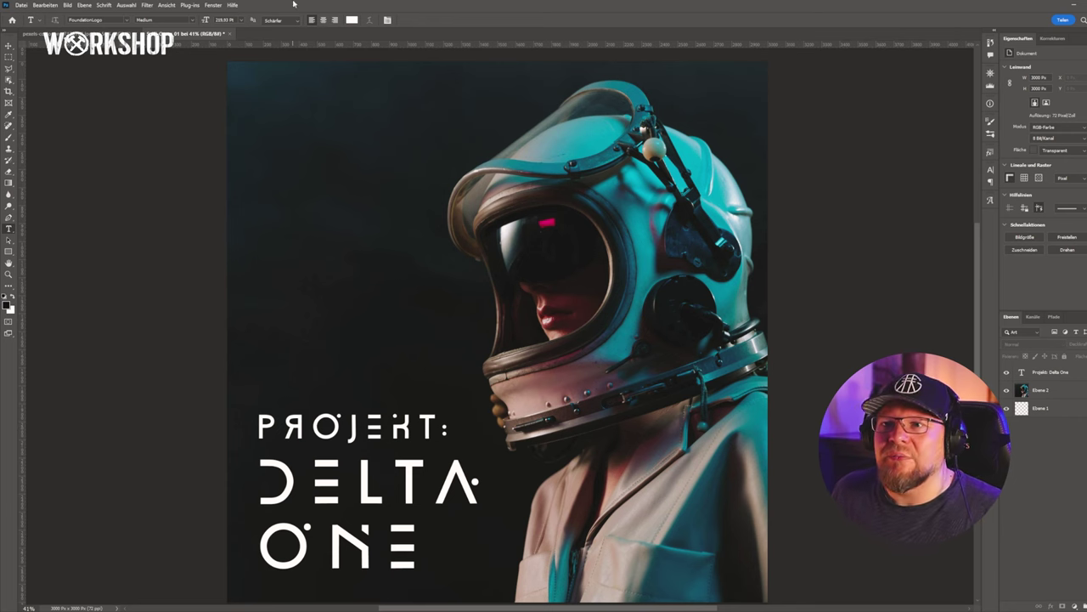
left_click(128, 22)
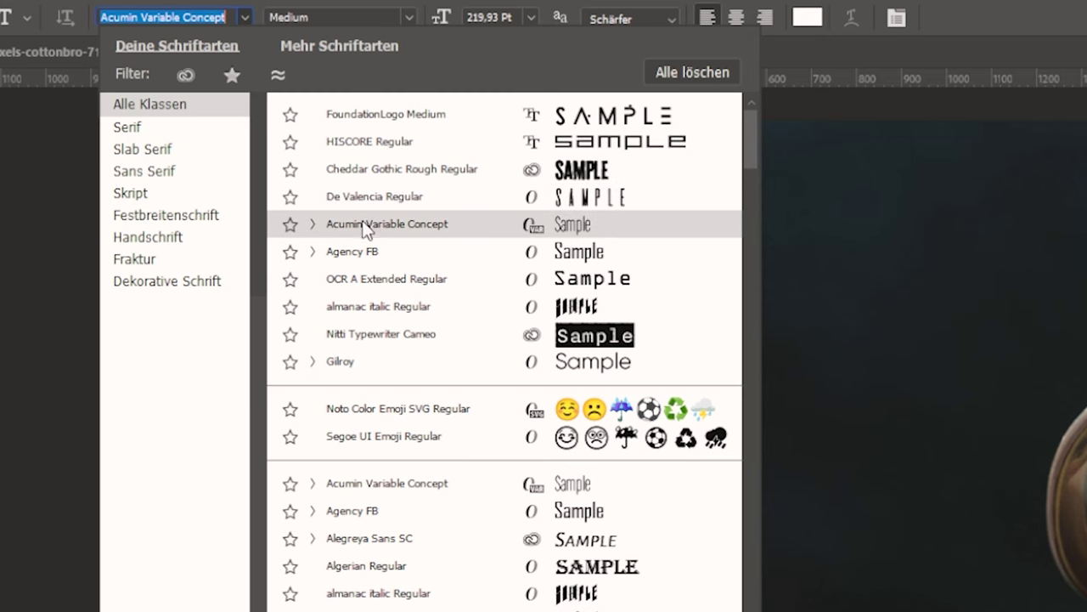
left_click(373, 229)
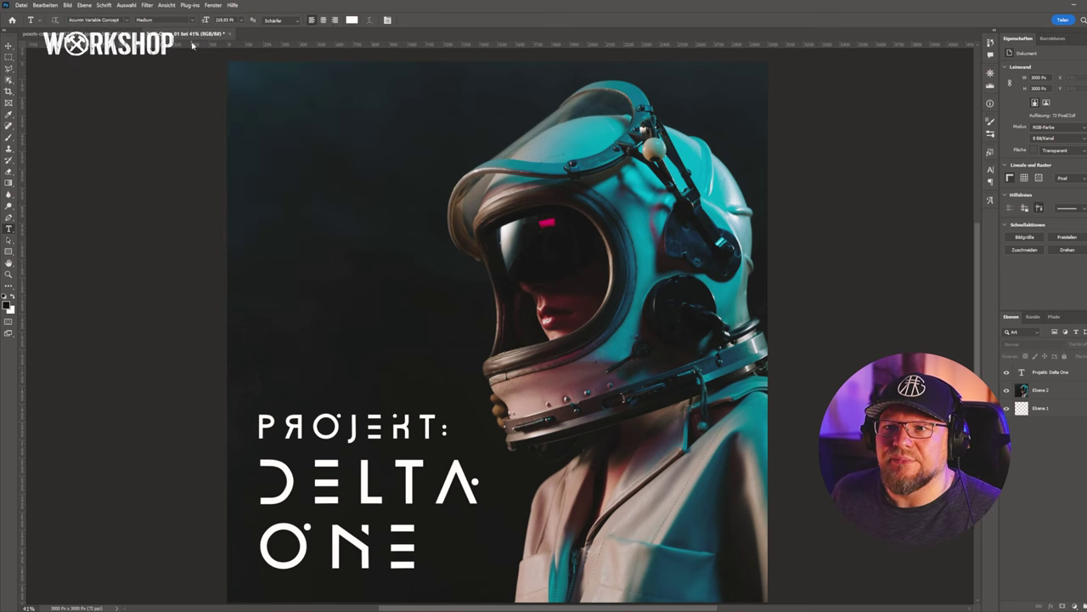
left_click(406, 19)
left_click(193, 20)
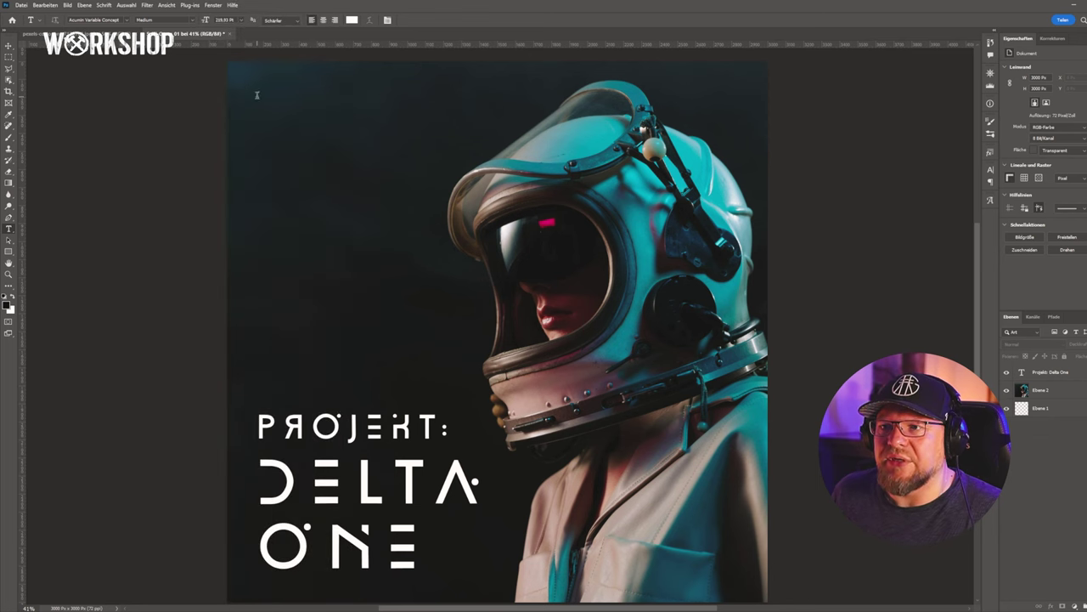
left_click(257, 97)
At 50 Pt, replace the placeholder with 'Ein Hörspiel von' followed by the author's name
left_click(226, 19)
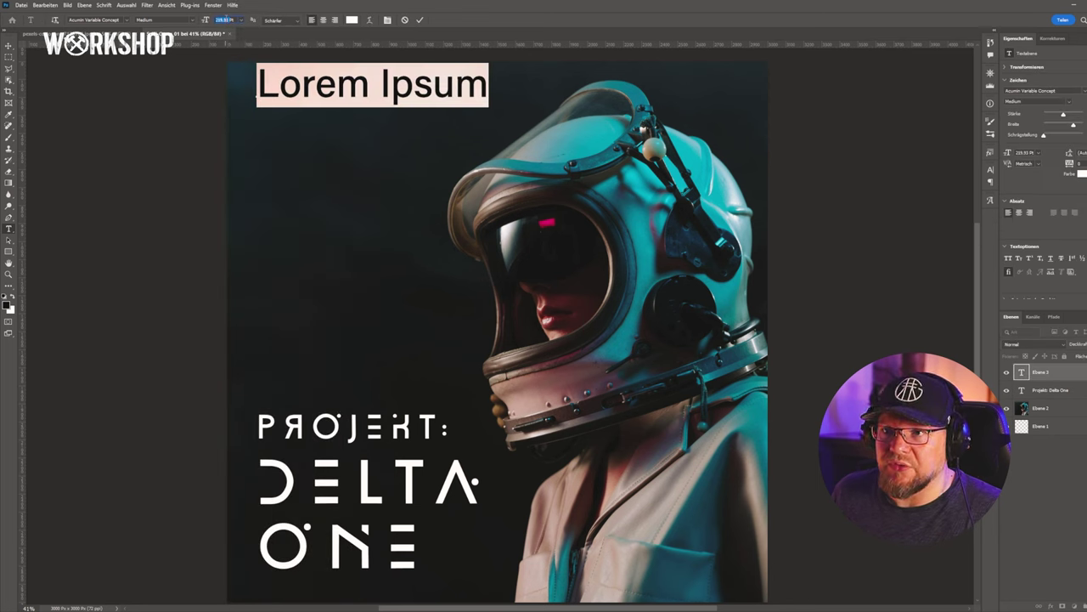
type("50")
key("Return")
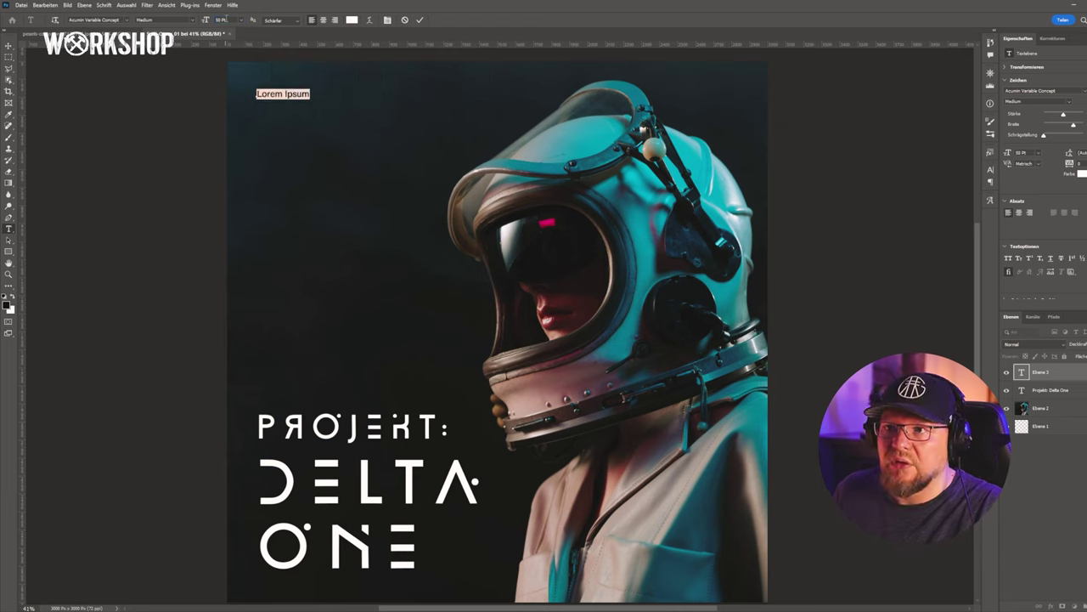
triple_click(278, 93)
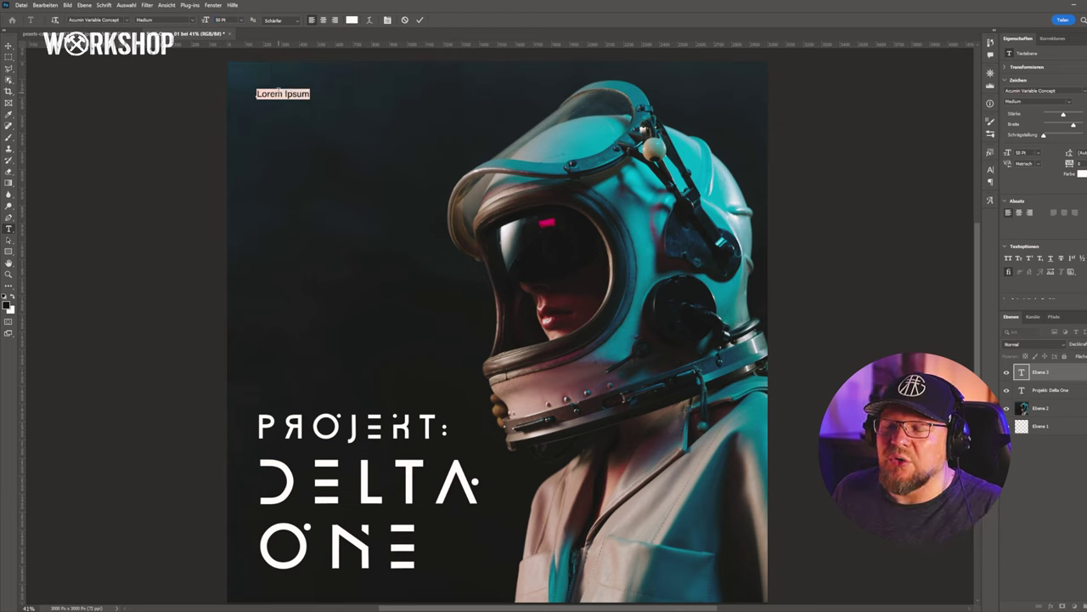
type("Ein Hörspiel ")
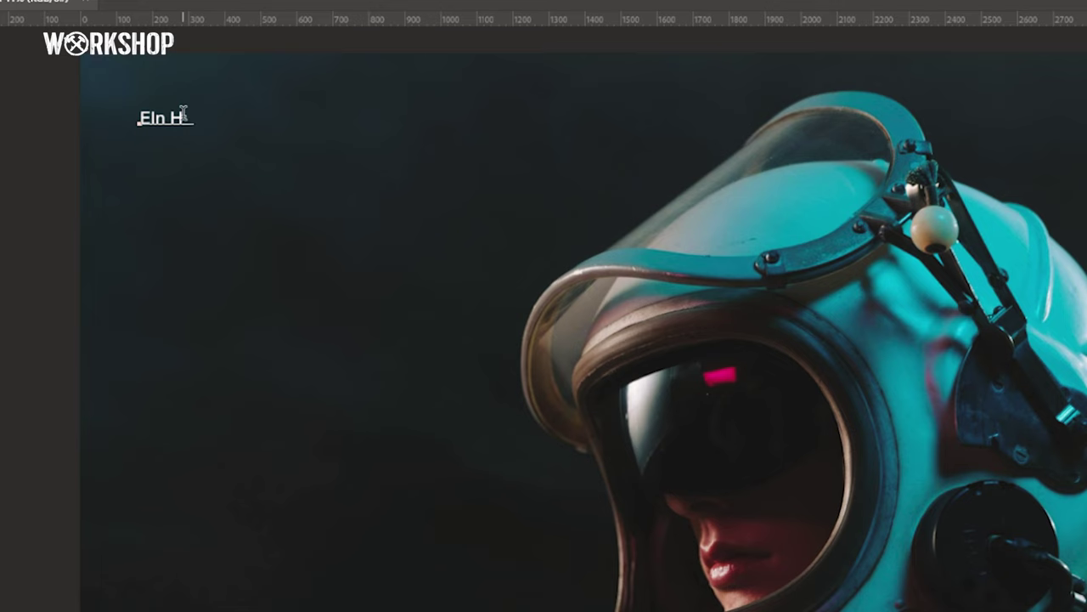
type("von ")
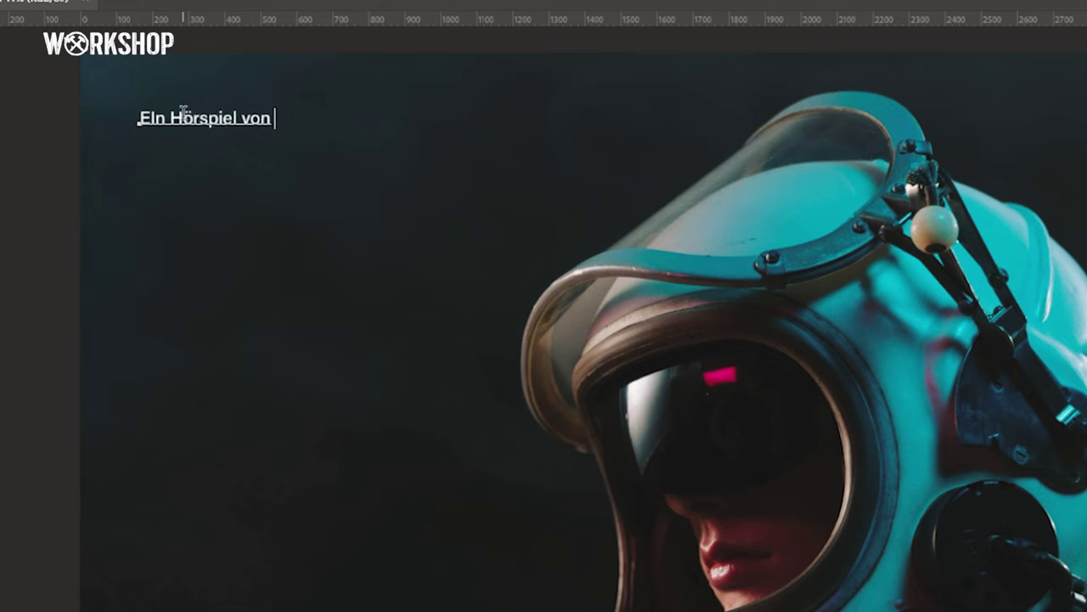
type("Daniel ")
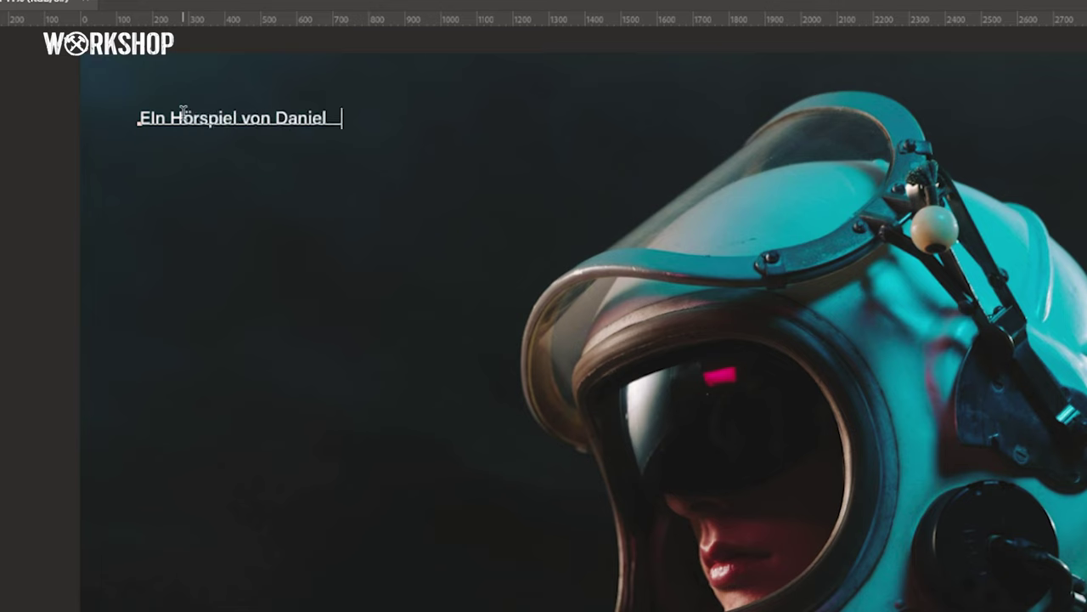
type("Schiepe")
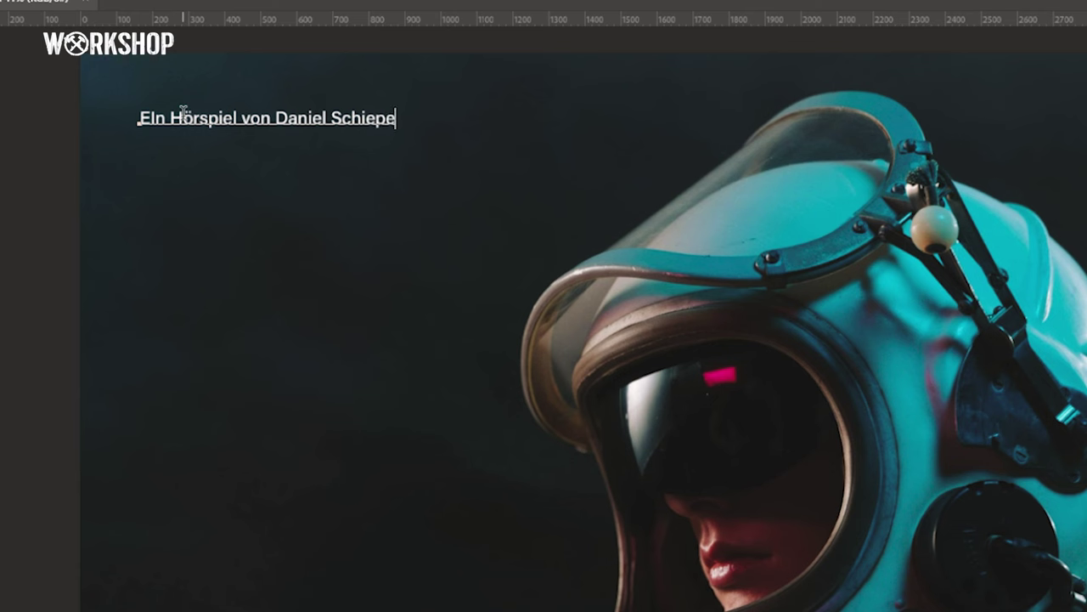
Set the credit line's style to Acumin SemiCondensed Light
triple_click(183, 116)
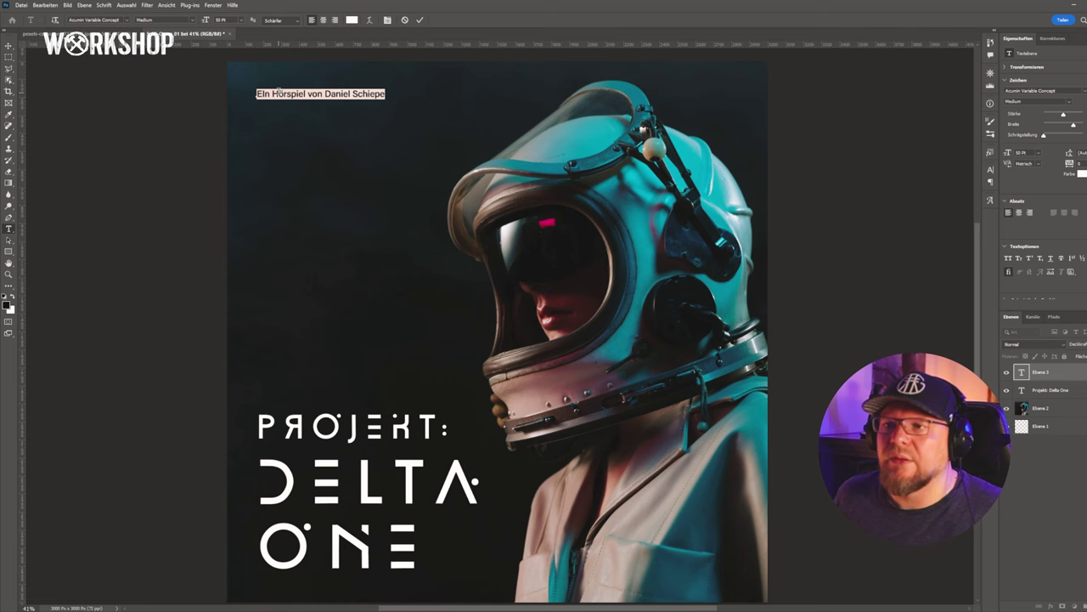
left_click(190, 19)
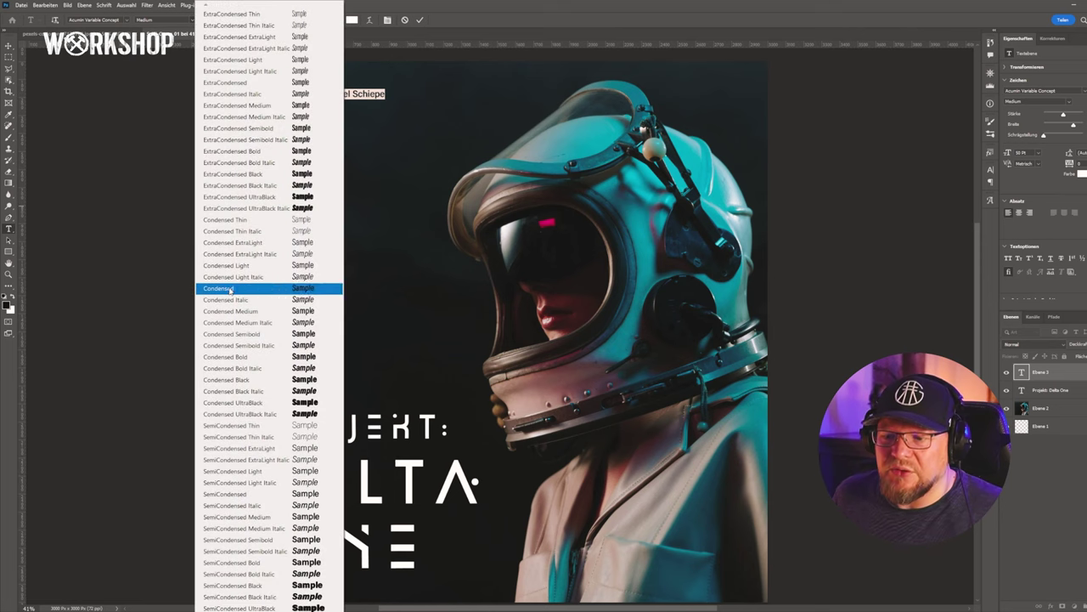
left_click(239, 474)
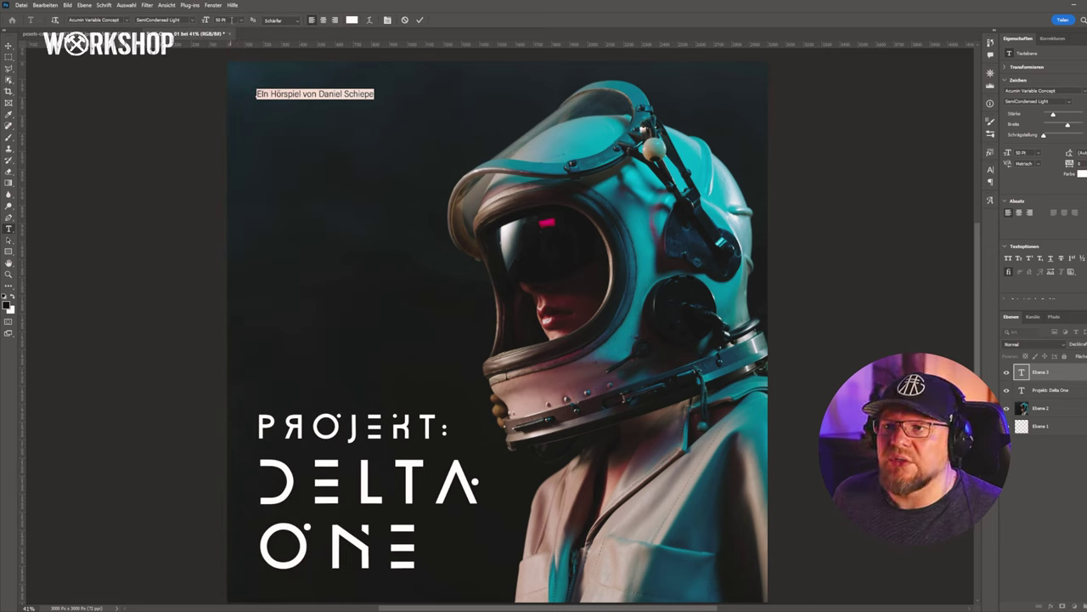
Make the credit line All Caps and size it to 60 Pt, after trying 70 Pt
key("ctrl+t")
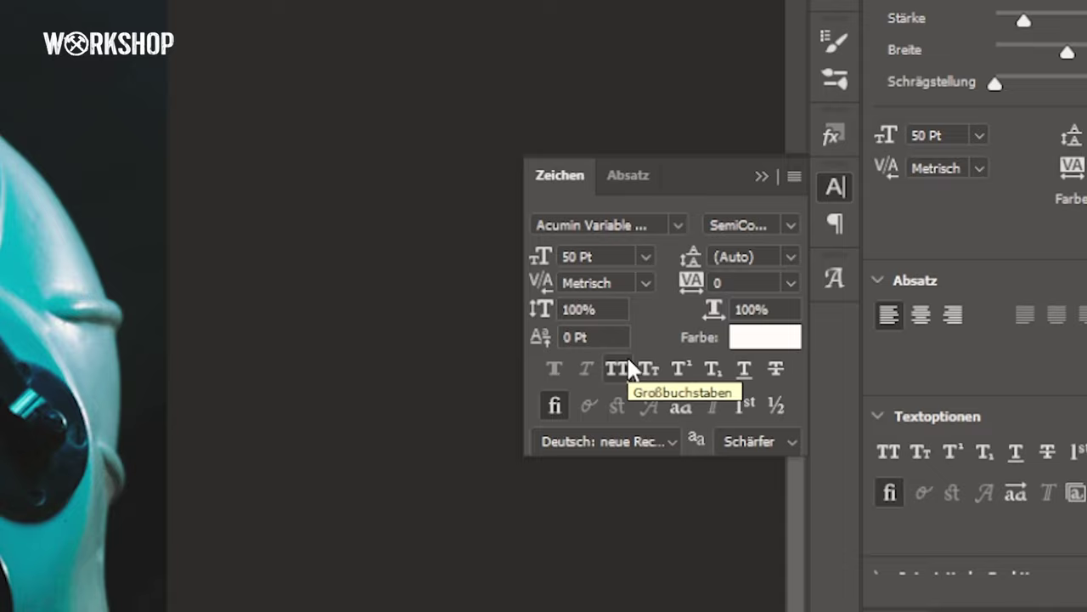
left_click(917, 230)
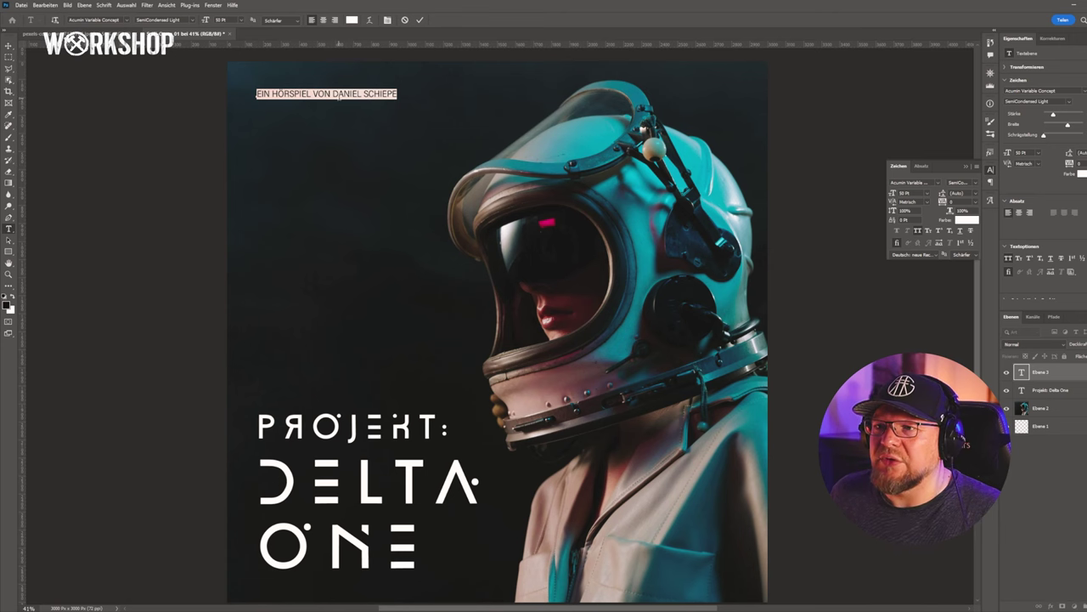
left_click(339, 96)
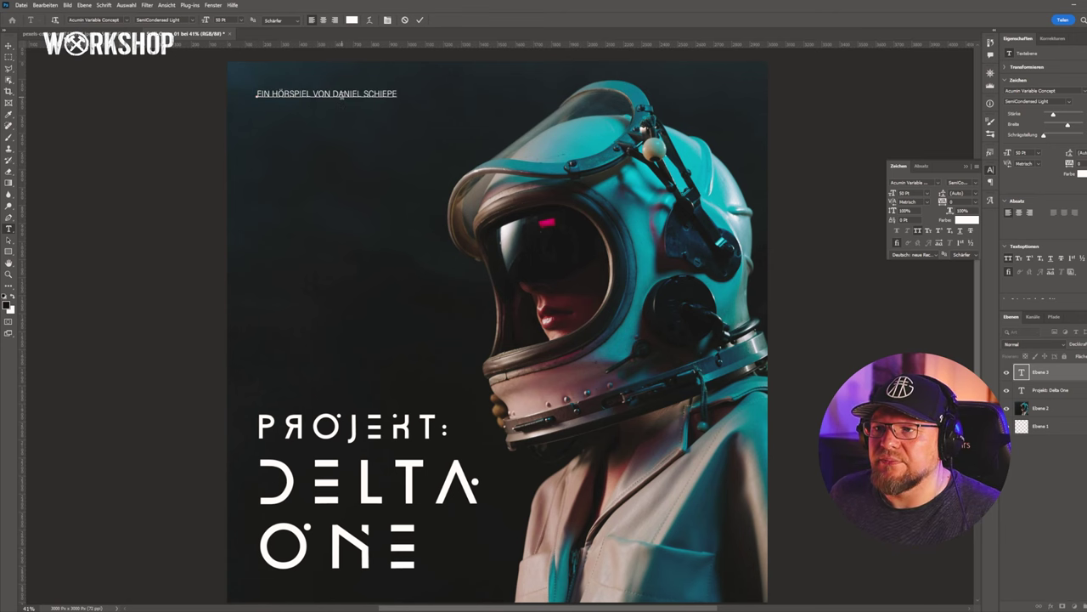
triple_click(339, 96)
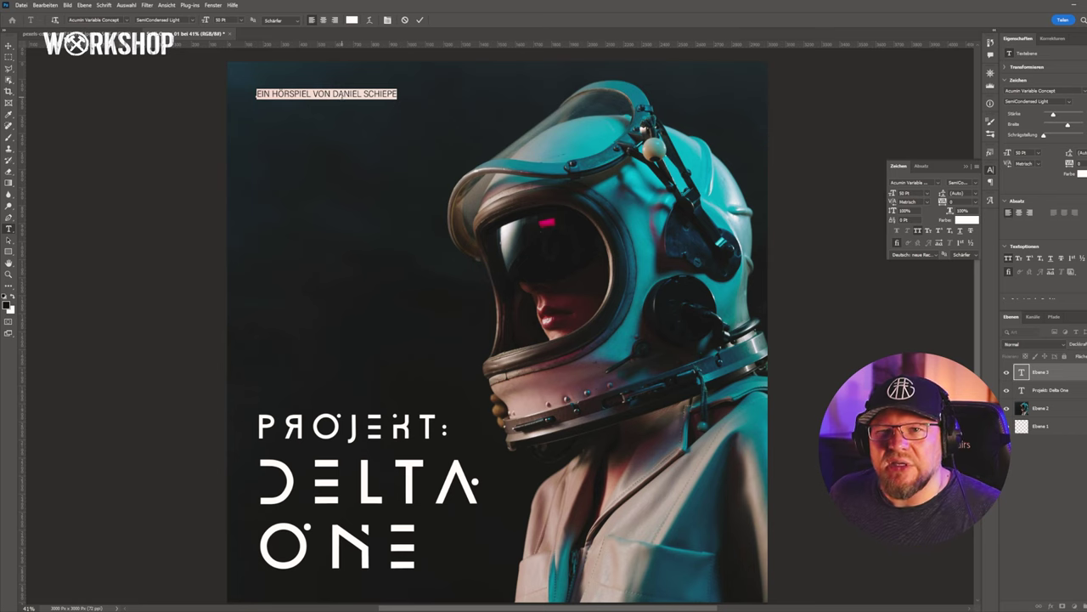
left_click(883, 195)
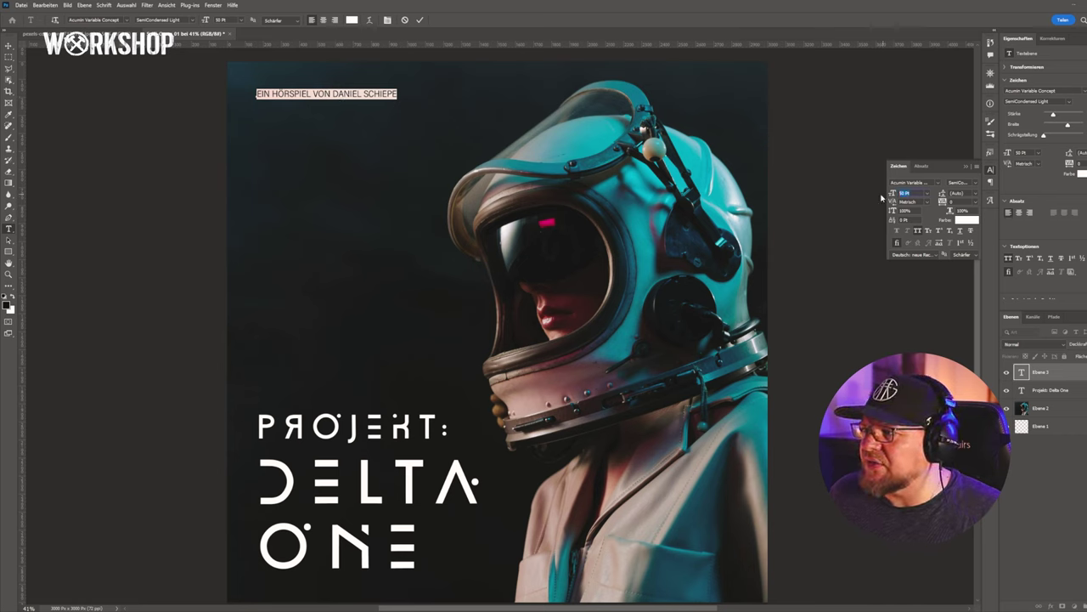
type("70")
key("Return")
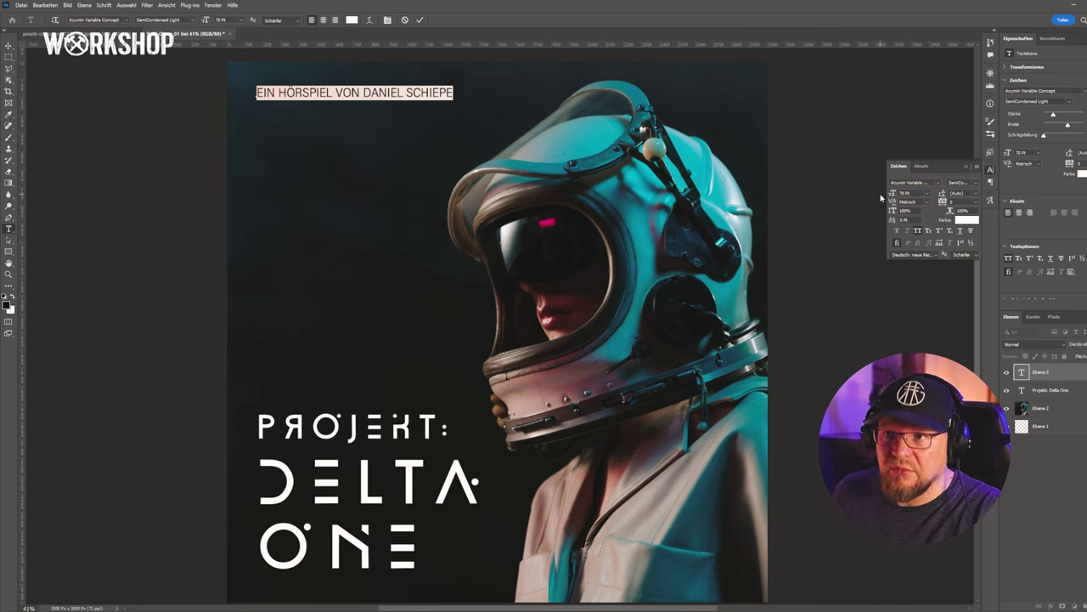
left_click(884, 197)
type("60")
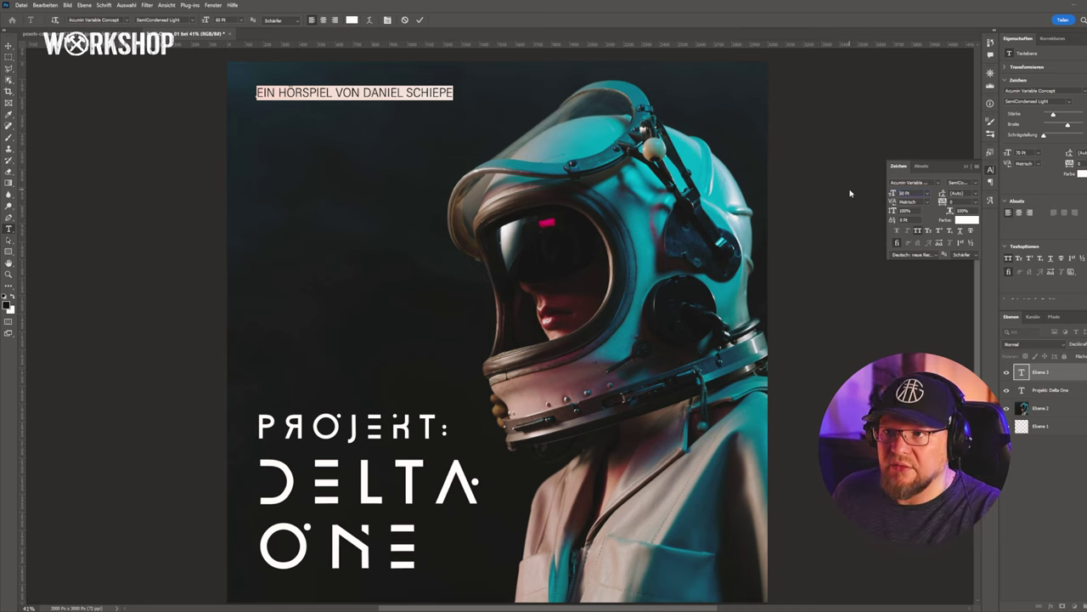
key("Return")
Widen the credit line's tracking to 200 and commit the text
left_click_drag(943, 204, 932, 202)
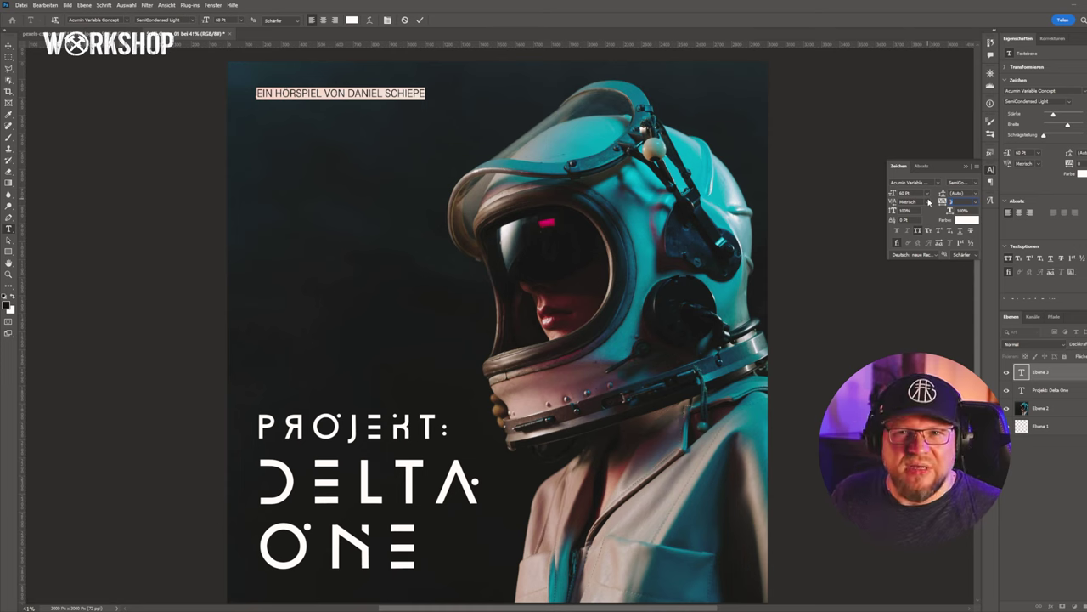
type("50")
key("Return")
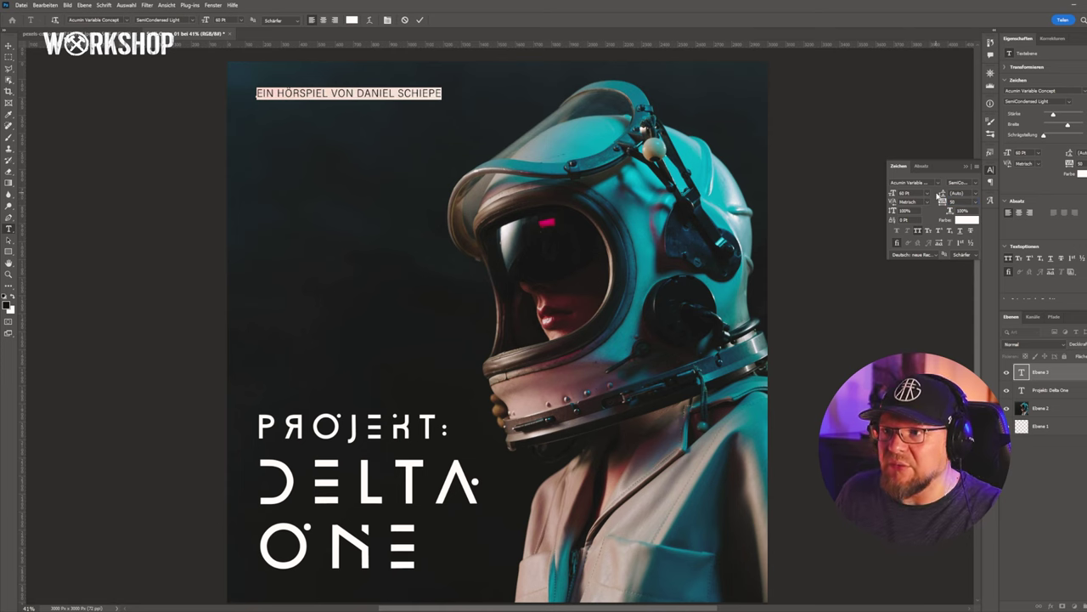
type("200")
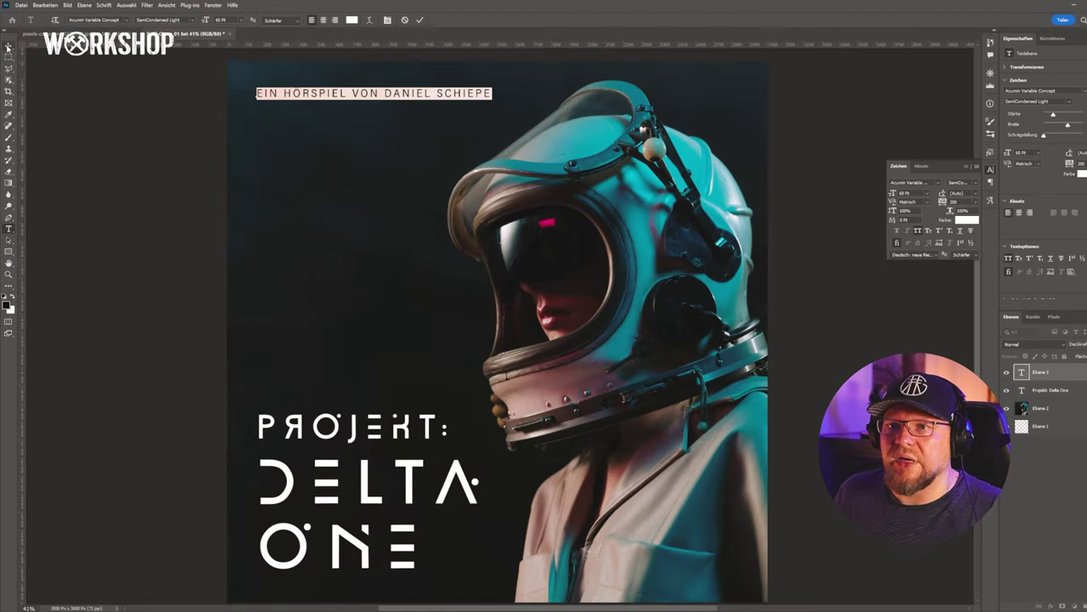
left_click(8, 47)
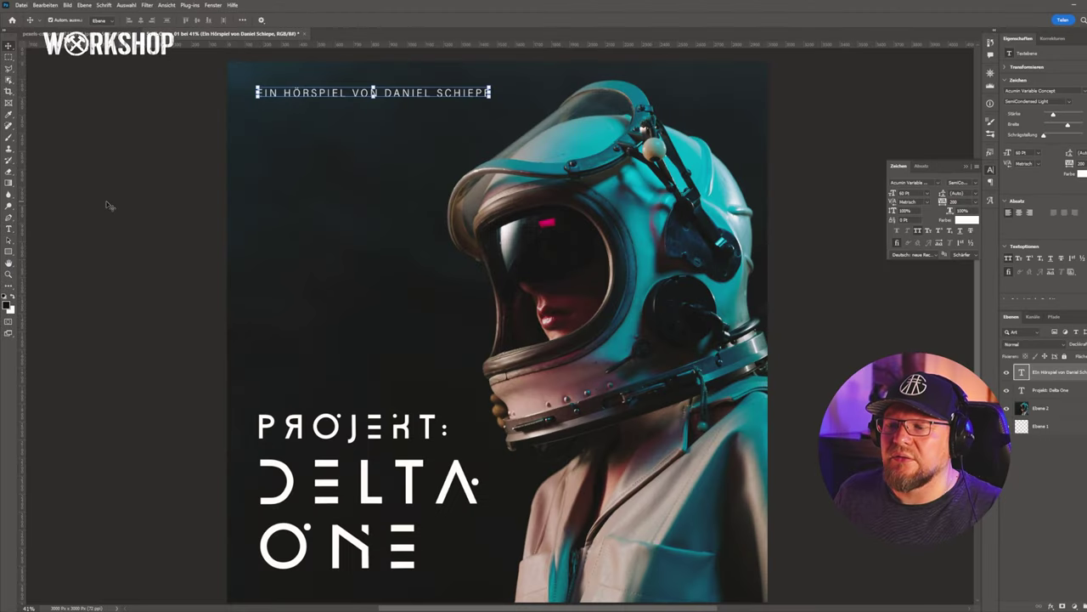
Nudge the credit line slightly higher and add a vertical guide at X 198 px along the title's left edge
left_click(134, 195)
left_click_drag(287, 94, 291, 86)
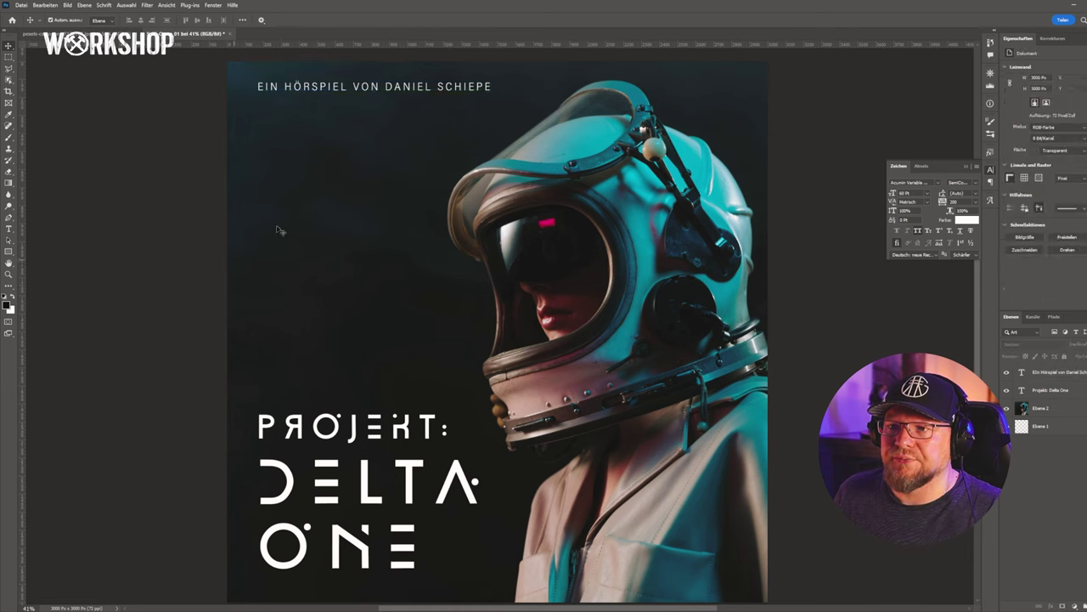
scroll(113, 286, "down", 1)
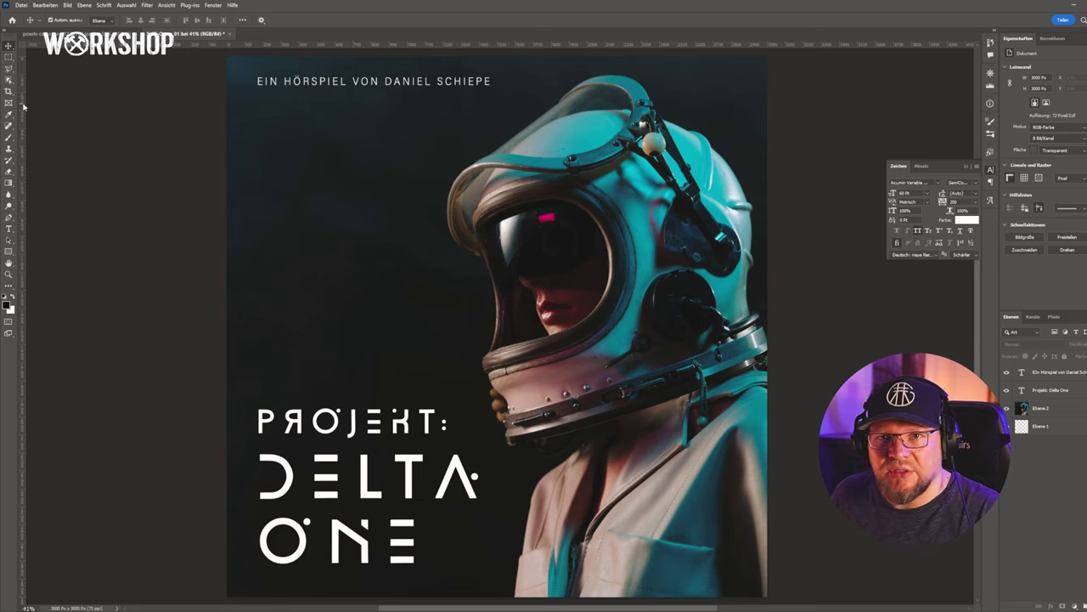
left_click_drag(24, 105, 257, 123)
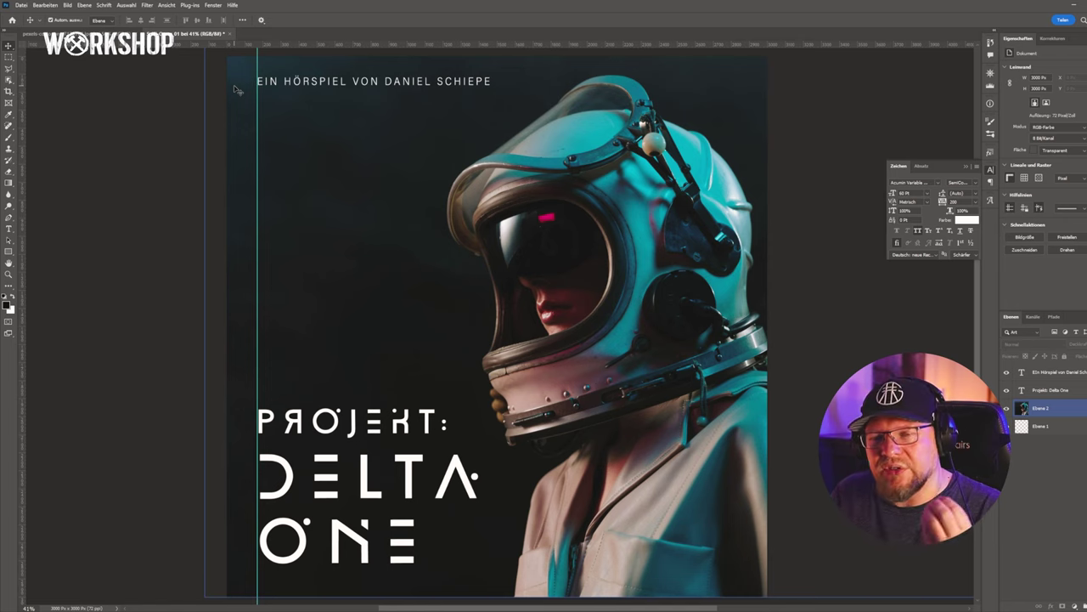
Snap the credit line's left edge to the guide, then remove the guide and deselect
left_click_drag(325, 81, 399, 81)
left_click(43, 429)
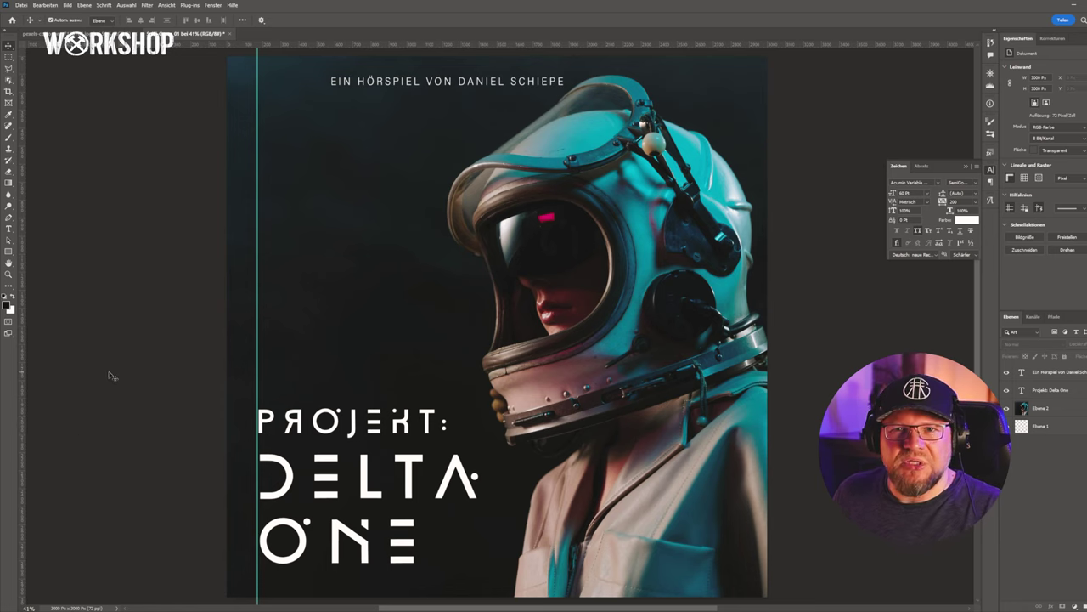
left_click_drag(353, 83, 280, 82)
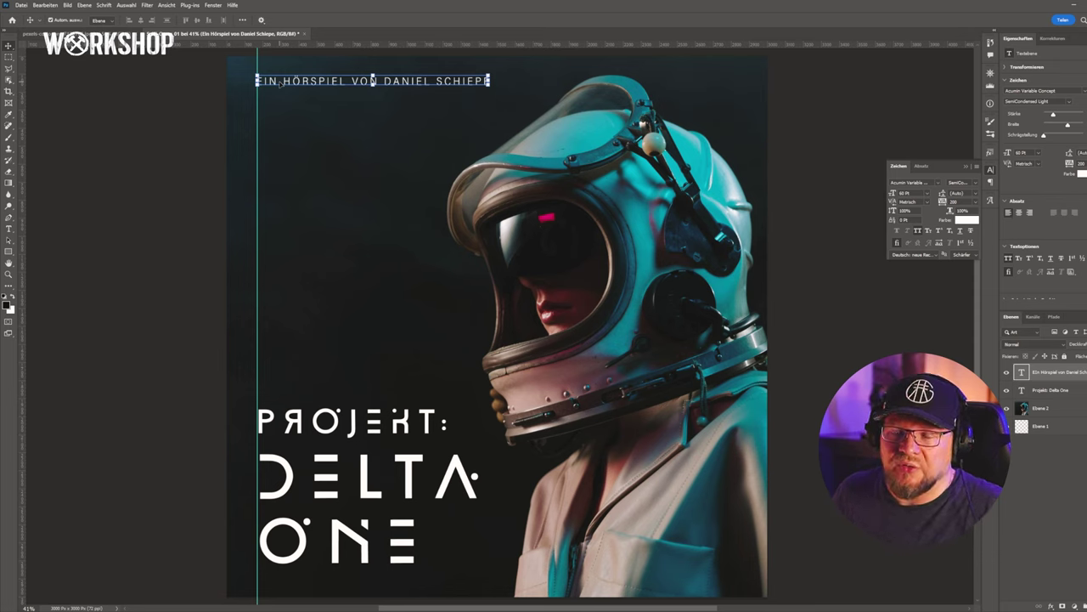
left_click_drag(279, 82, 291, 86)
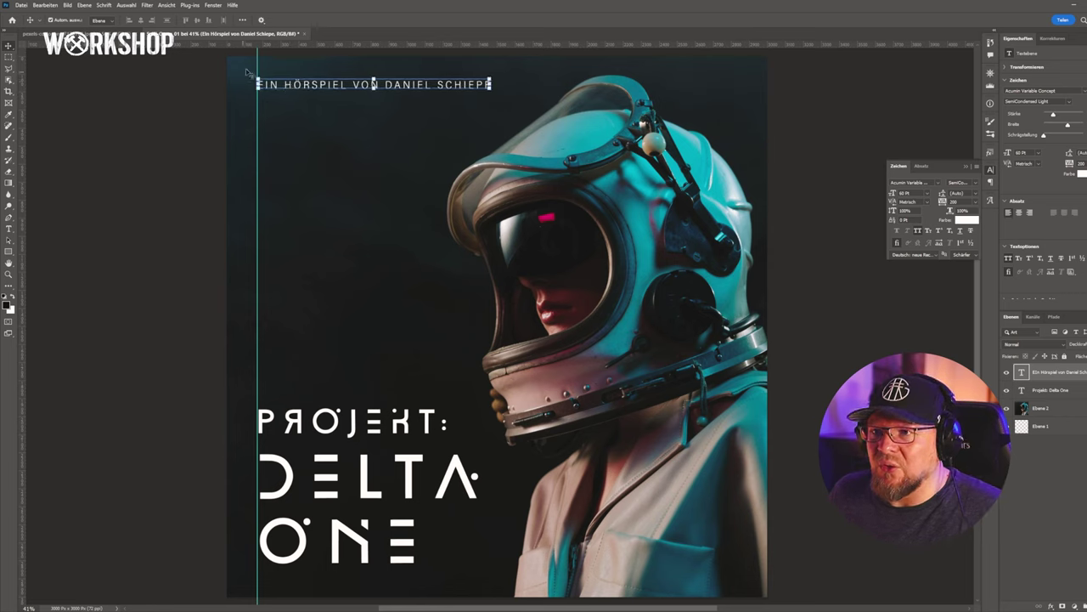
left_click_drag(257, 61, 119, 227)
left_click(141, 237)
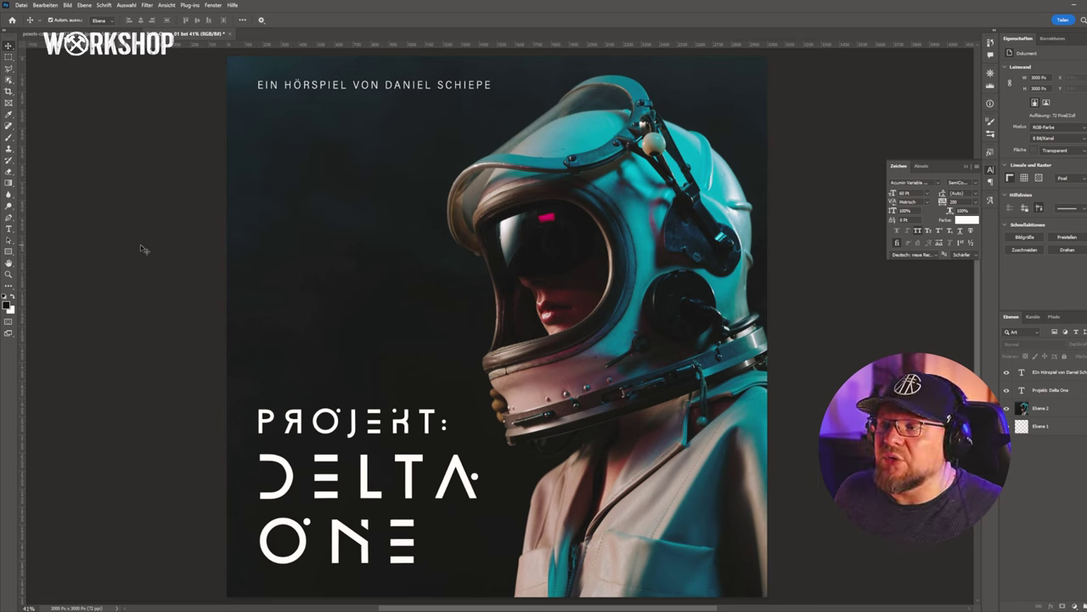
Open MeinOhrenkino_Logo_Weiss_2022.png from Desktop > Logo and drag it into the cover, scaled above the title
key("ctrl+o")
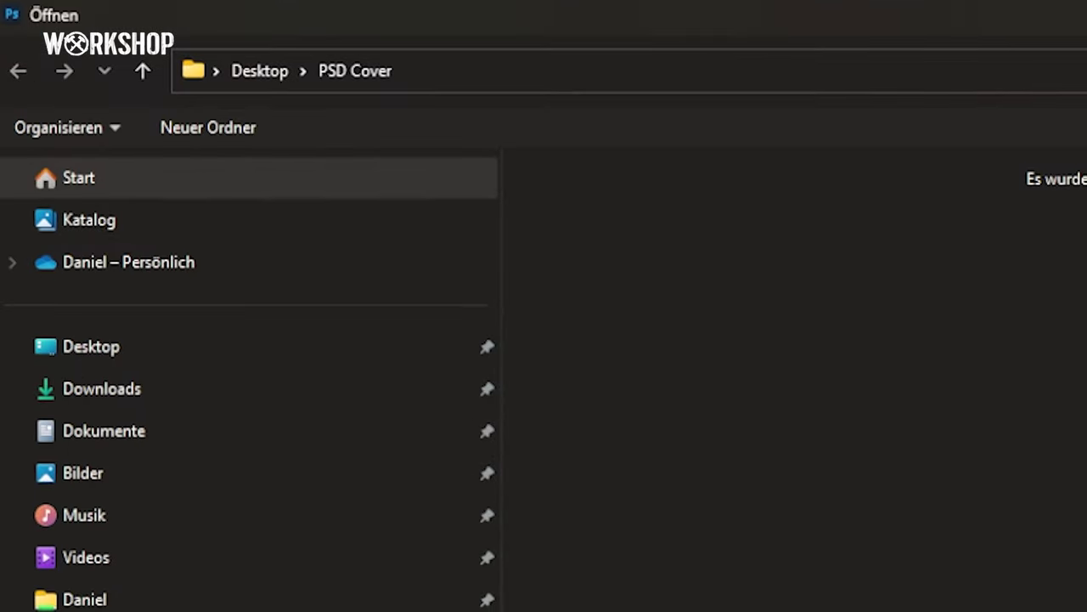
left_click(250, 82)
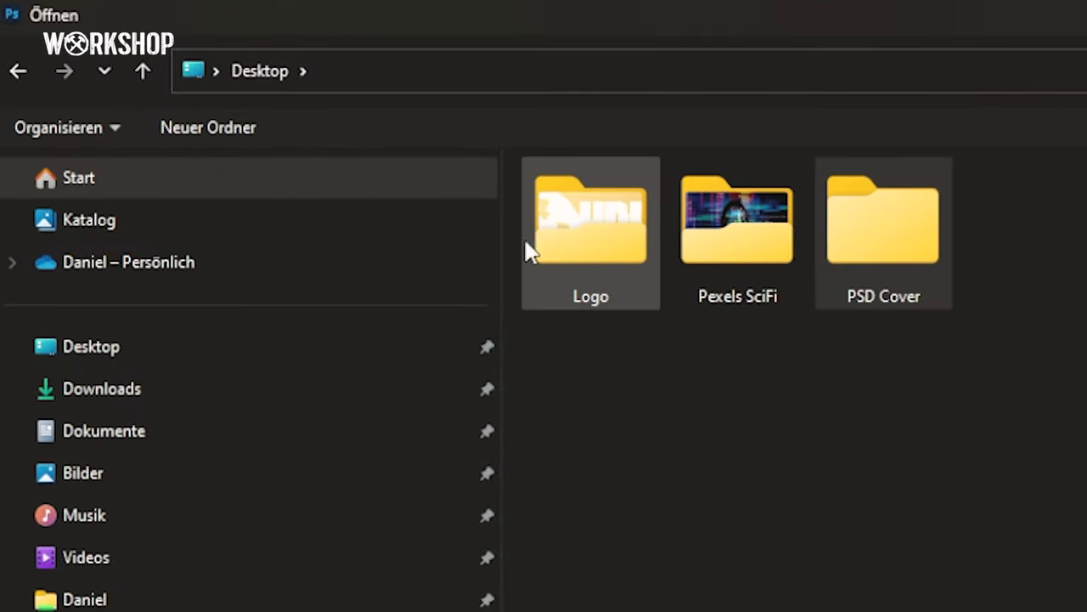
double_click(560, 242)
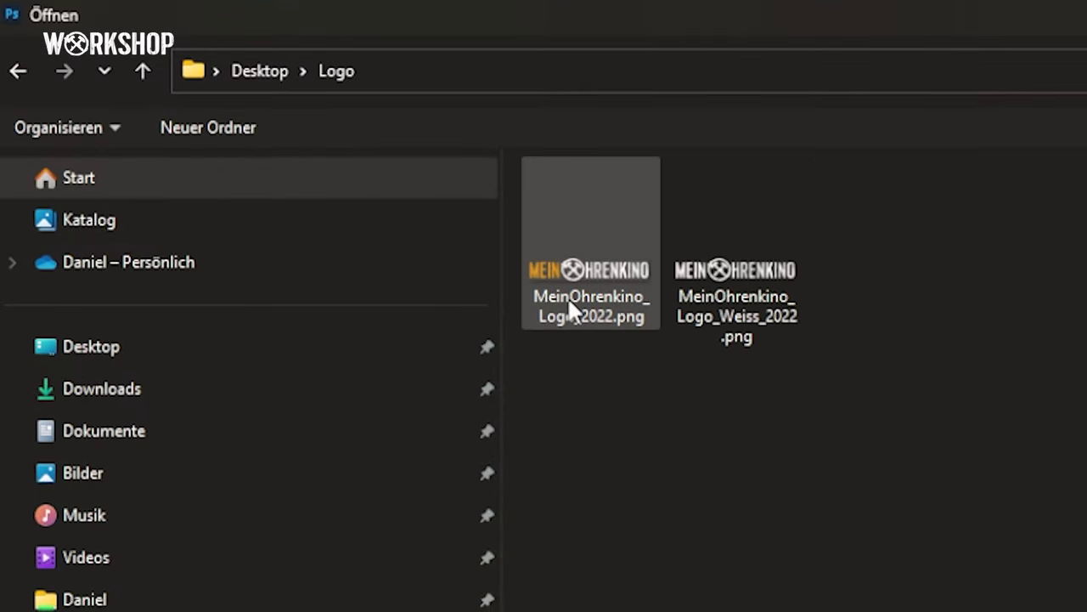
left_click(680, 311)
key("Return")
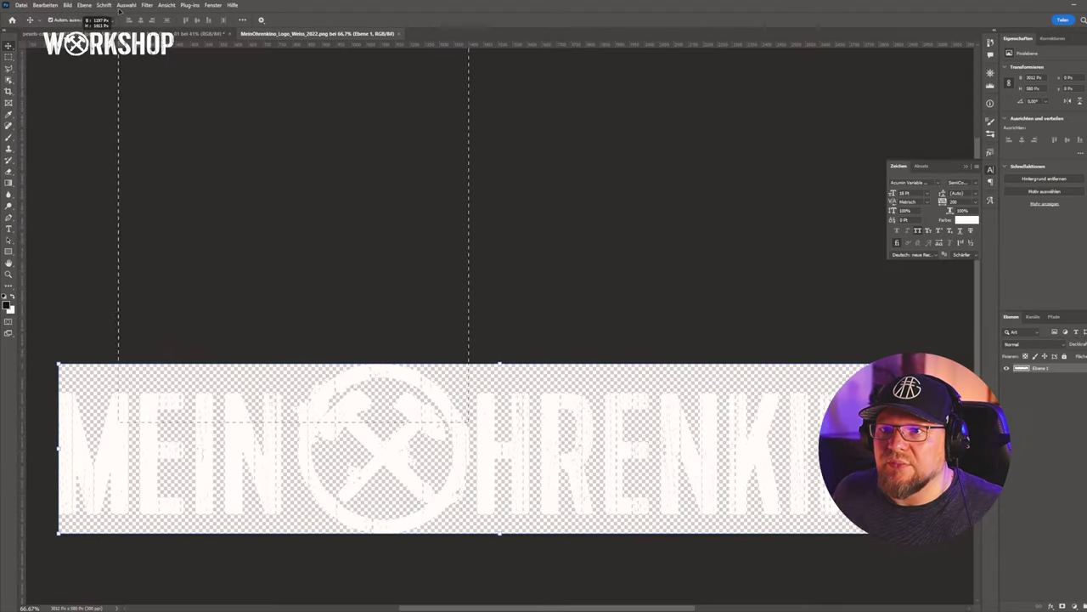
left_click_drag(119, 10, 360, 265)
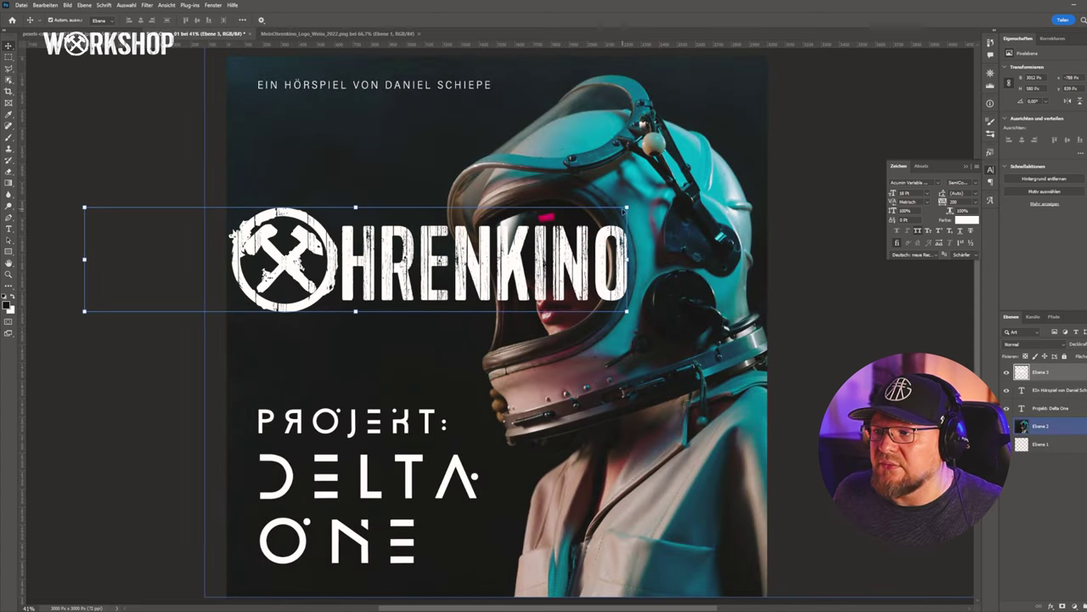
left_click_drag(84, 206, 252, 240)
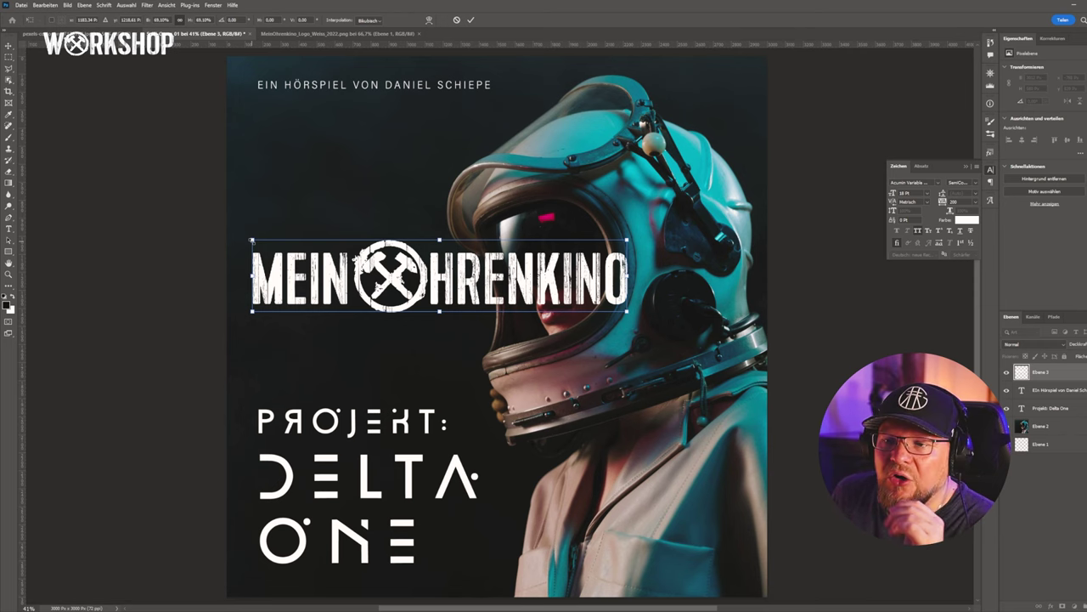
Scale the white logo down to about 13% and commit the transform
left_click_drag(251, 240, 562, 299)
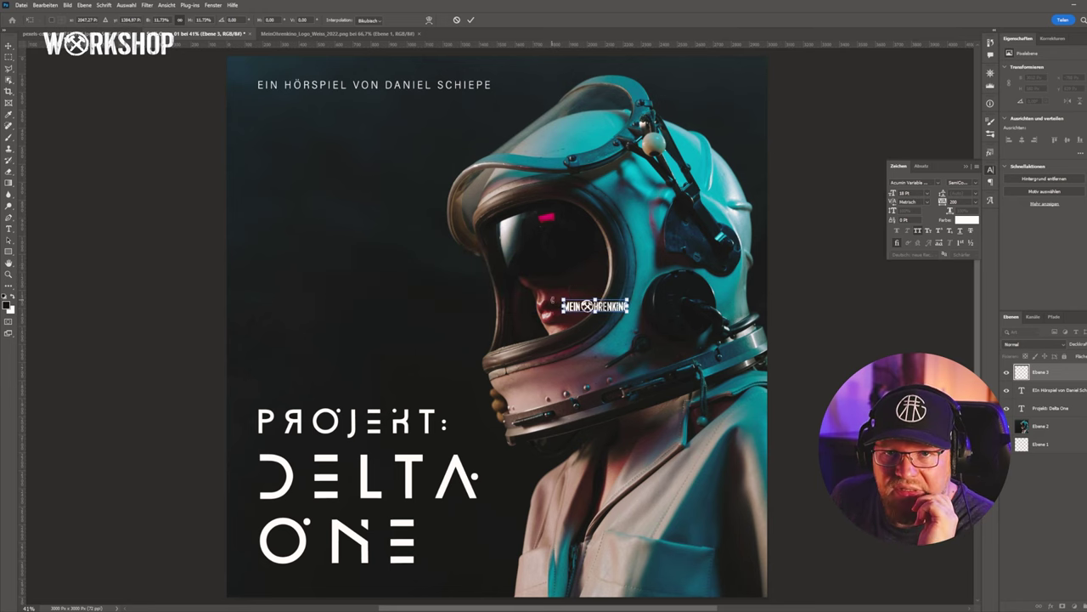
left_click_drag(562, 299, 554, 297)
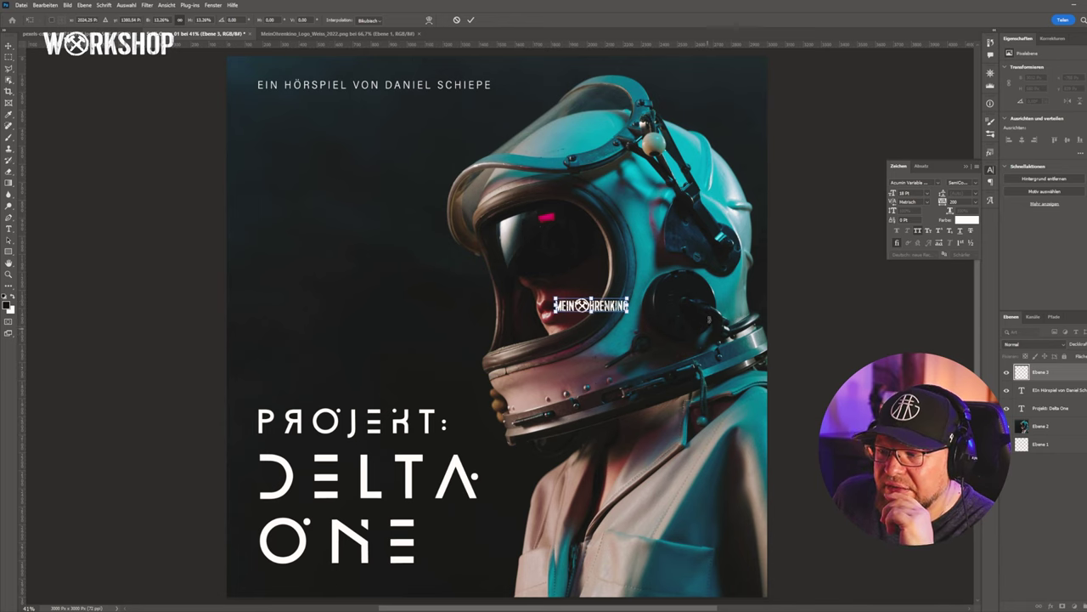
key("Return")
left_click_drag(616, 313, 323, 378)
key("ctrl+z")
left_click(315, 119)
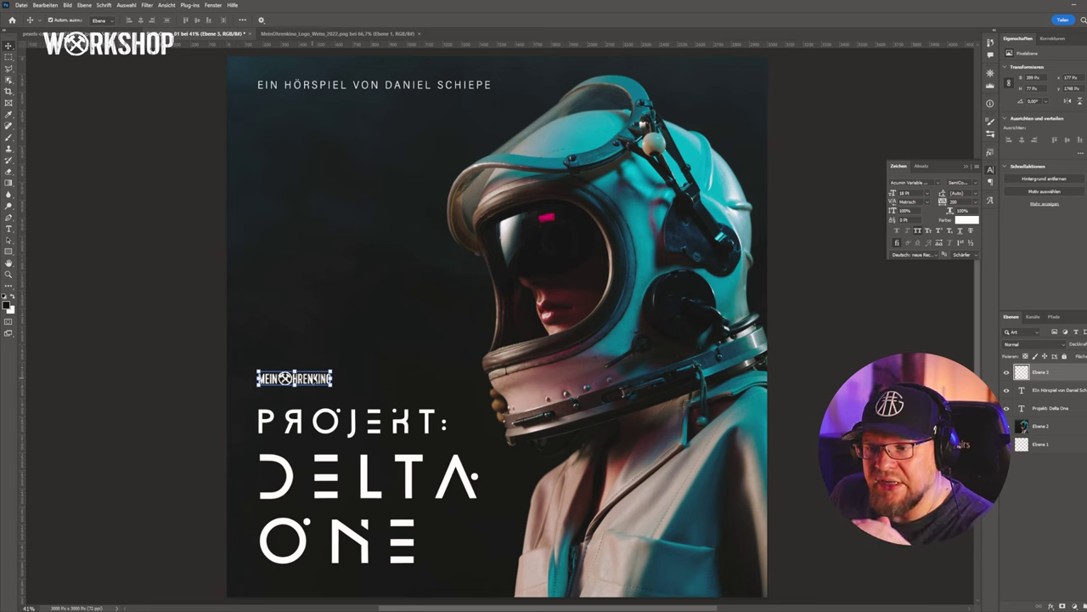
key("Return")
Add a horizontal ruler guide and place the logo in the cover's bottom-right corner
left_click_drag(330, 375, 737, 80)
left_click(799, 142)
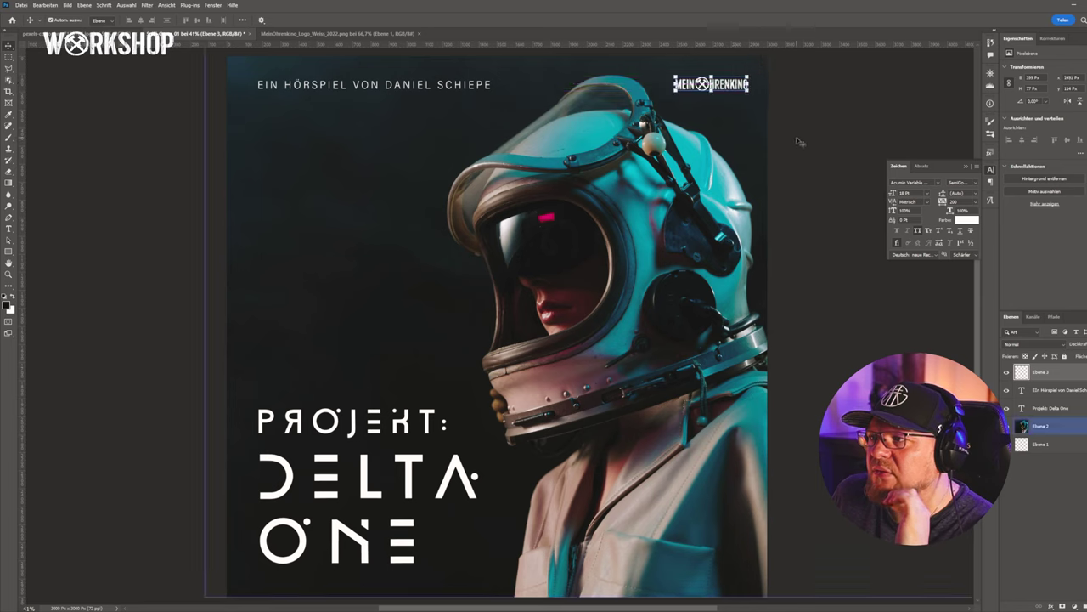
left_click(813, 136)
left_click_drag(460, 41, 449, 121)
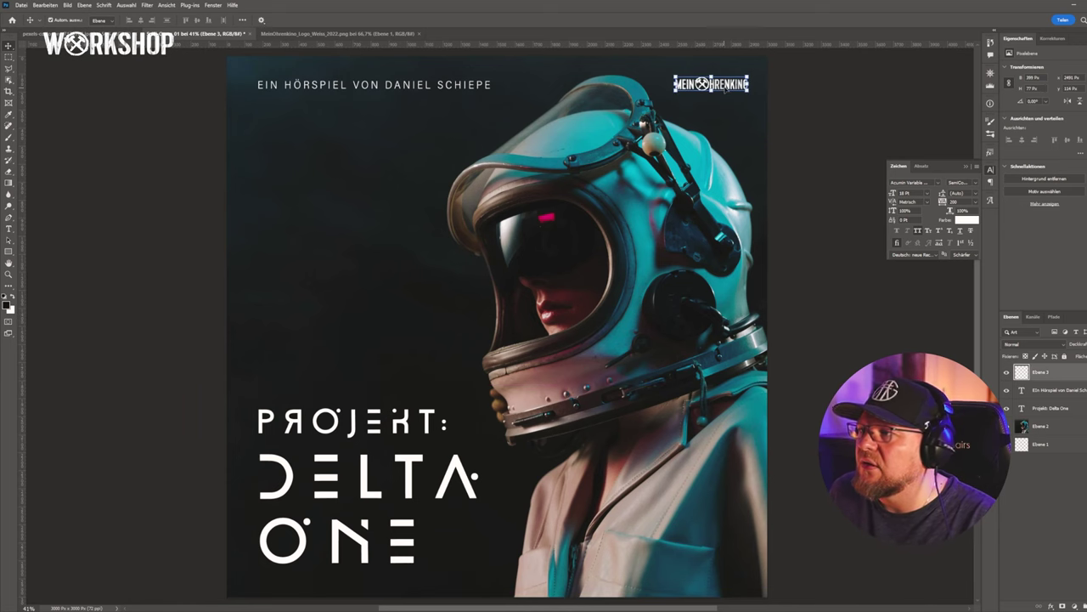
left_click_drag(724, 91, 697, 578)
left_click(622, 592)
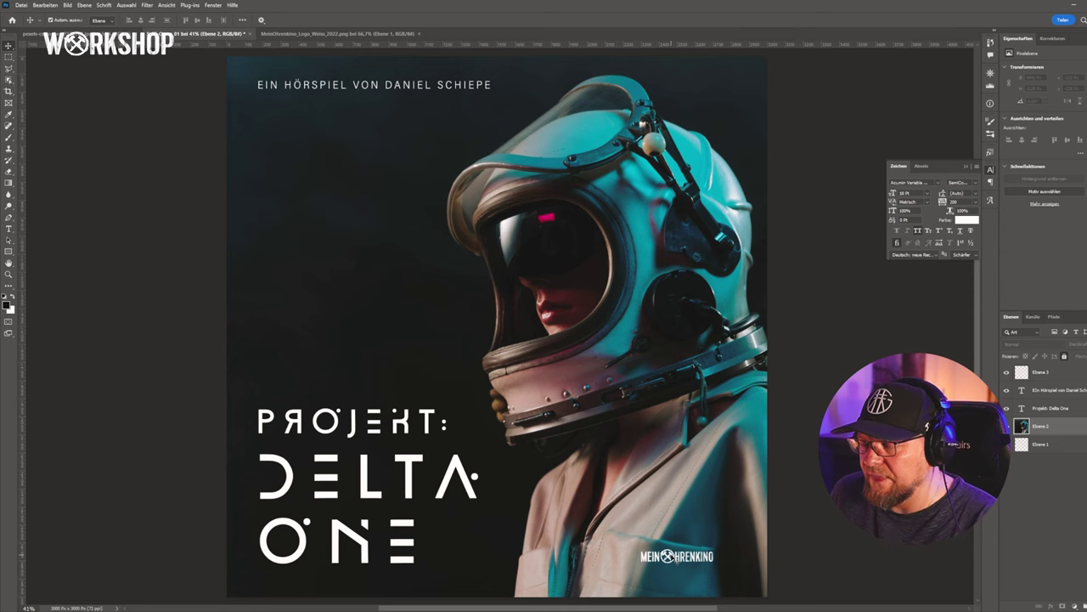
mouse_move(688, 563)
left_mouse_down()
mouse_move(463, 557)
mouse_move(691, 554)
left_mouse_up()
Save the cover as SciFi-Cover_01.psd and zoom out to check the whole layout
left_click(846, 551)
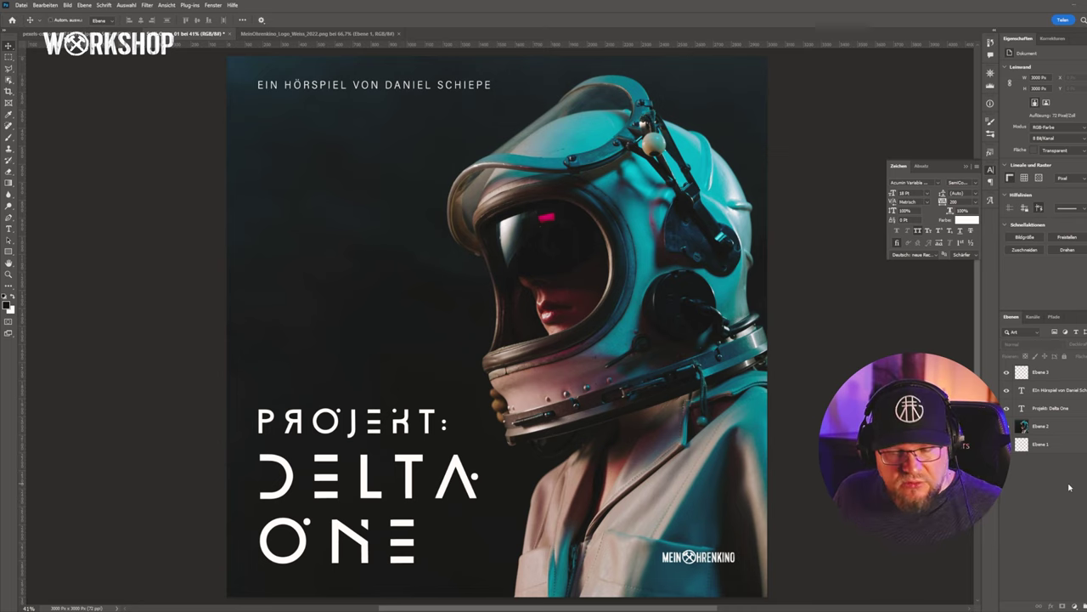
key("ctrl+shift+s")
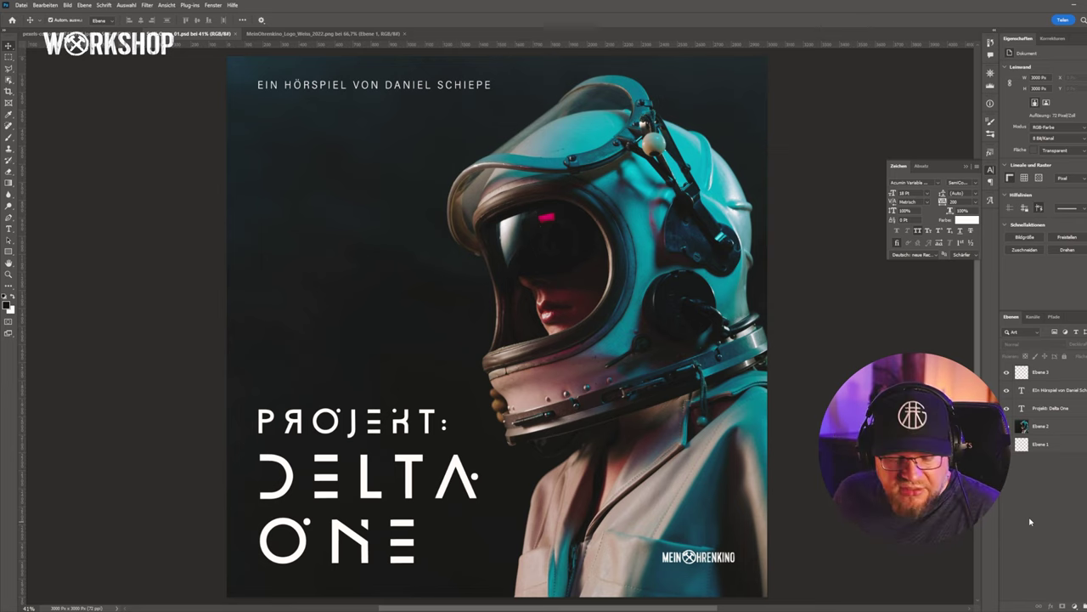
key("ctrl+minus")
key("ctrl+minus")
key("ctrl+minus")
key("ctrl+minus")
key("ctrl+minus")
key("ctrl+minus")
key("ctrl+minus")
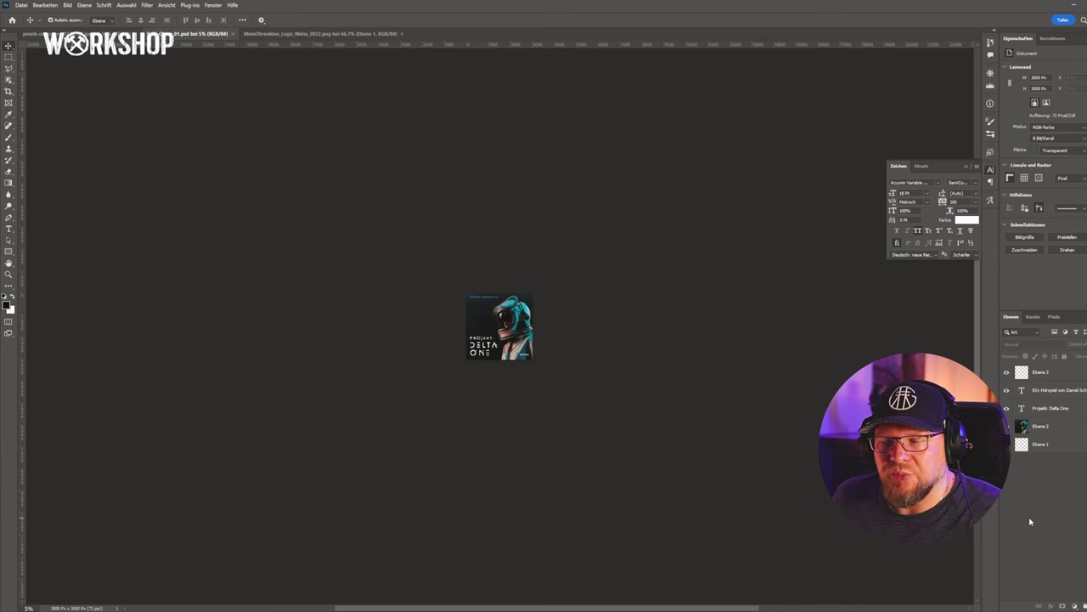
key("ctrl+0")
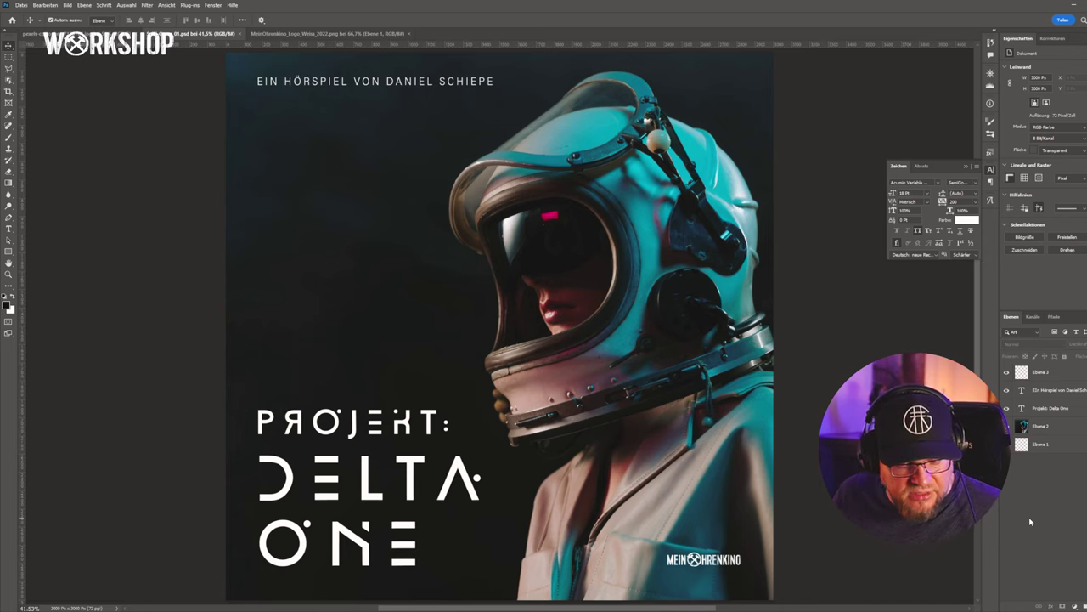
Create a new 3000 × 3000 px, 72 ppi document with a transparent background
key("ctrl+n")
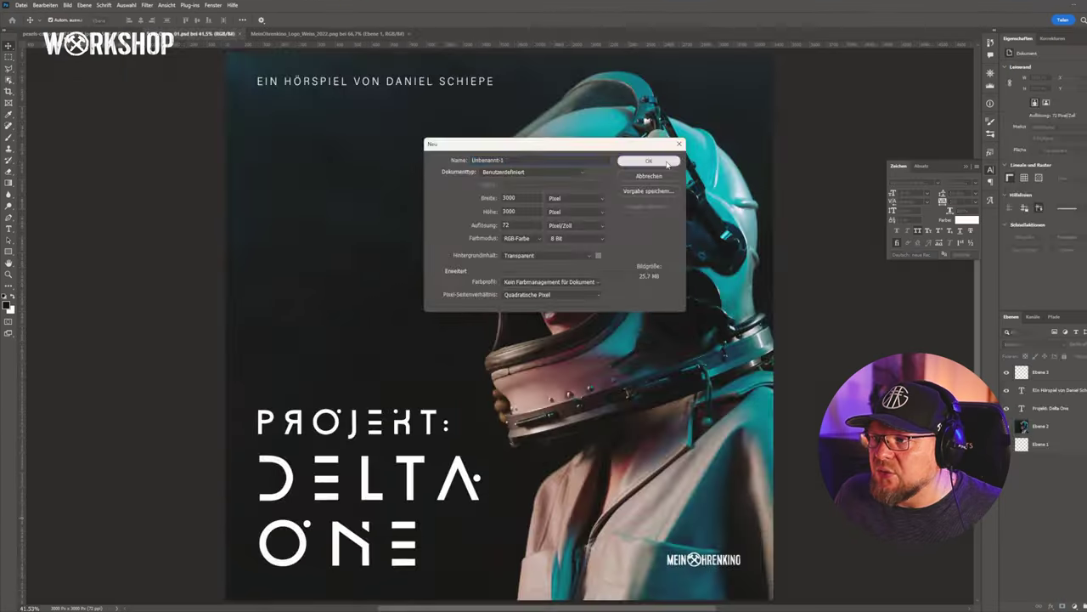
key("Return")
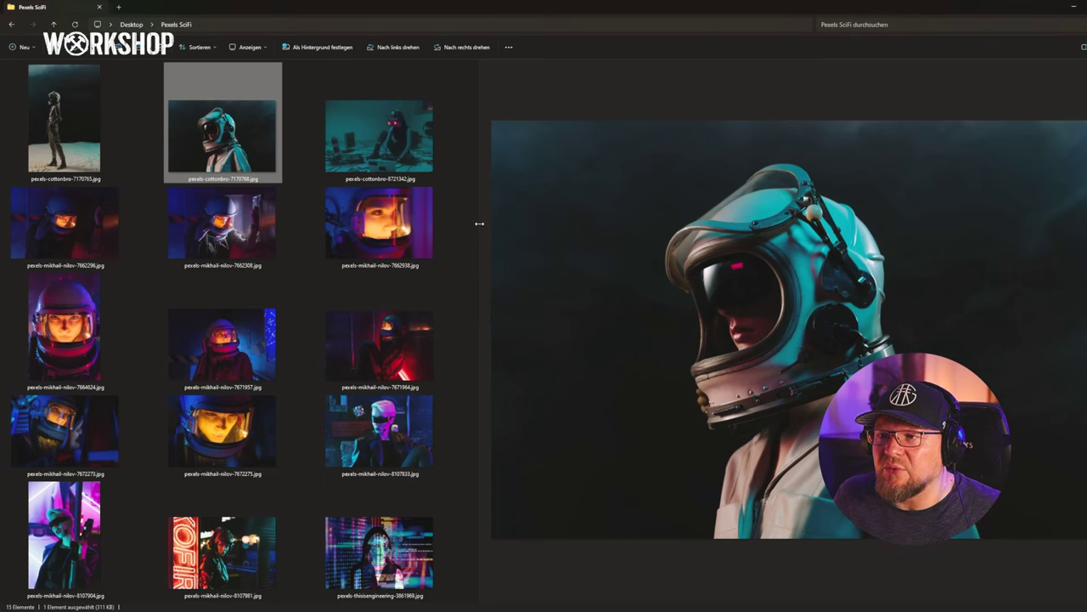
Compare the Pexels SciFi astronaut photos and open pexels-mikhail-nilov-7664624.jpg in Photoshop
left_click(466, 180)
left_click(265, 114)
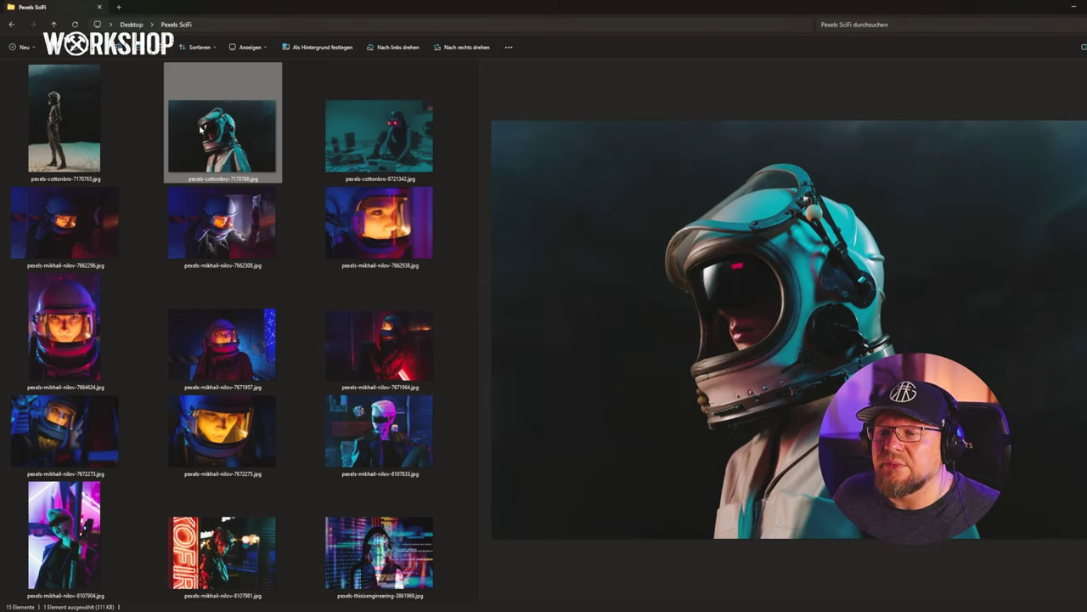
left_click(95, 229)
left_click(220, 241)
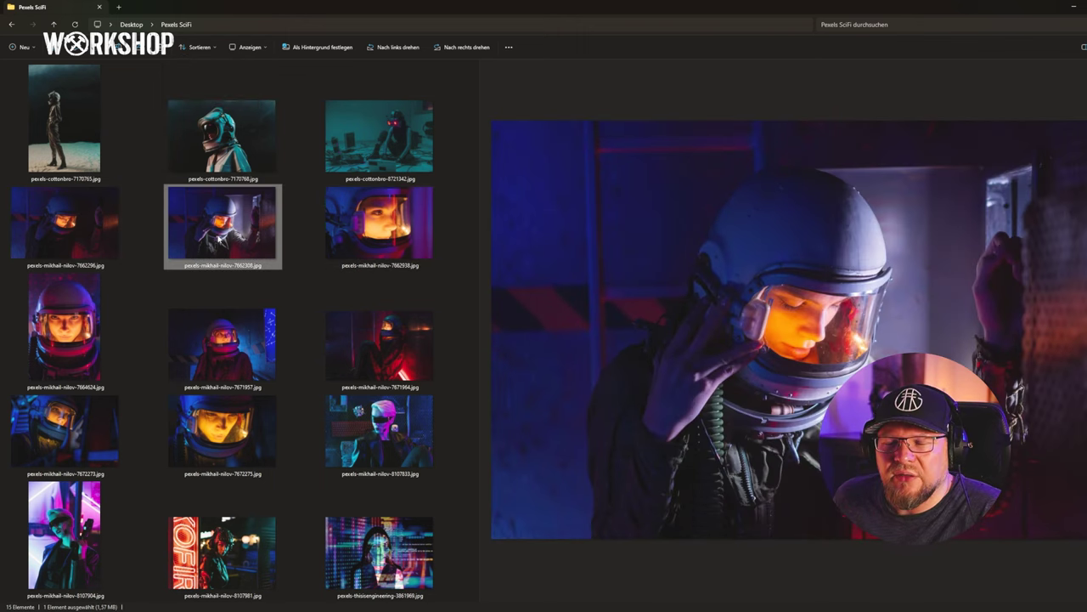
left_click(225, 169)
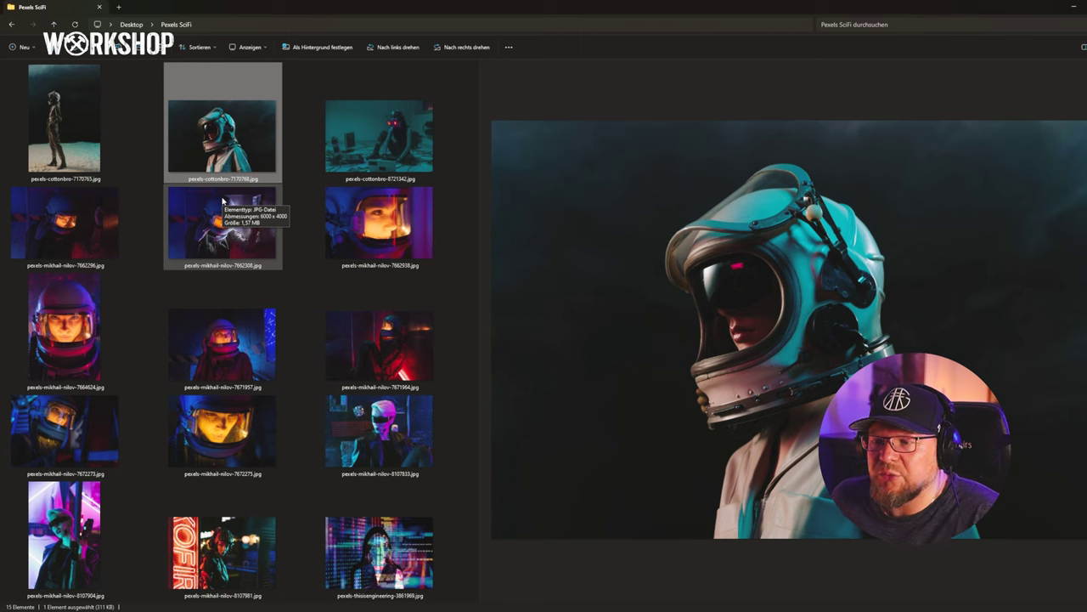
left_click(85, 222)
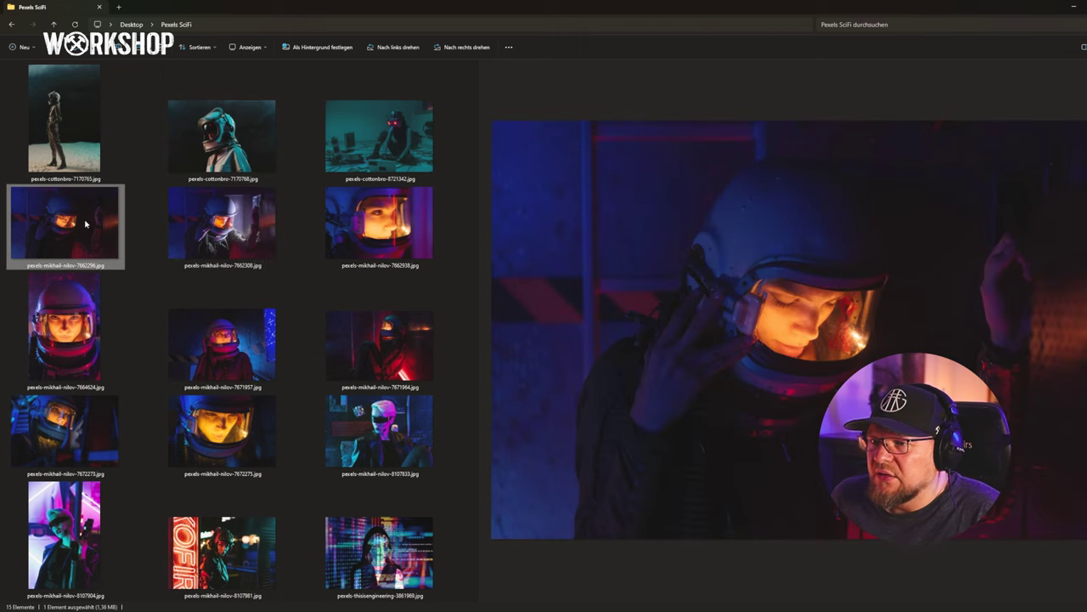
left_click(324, 231)
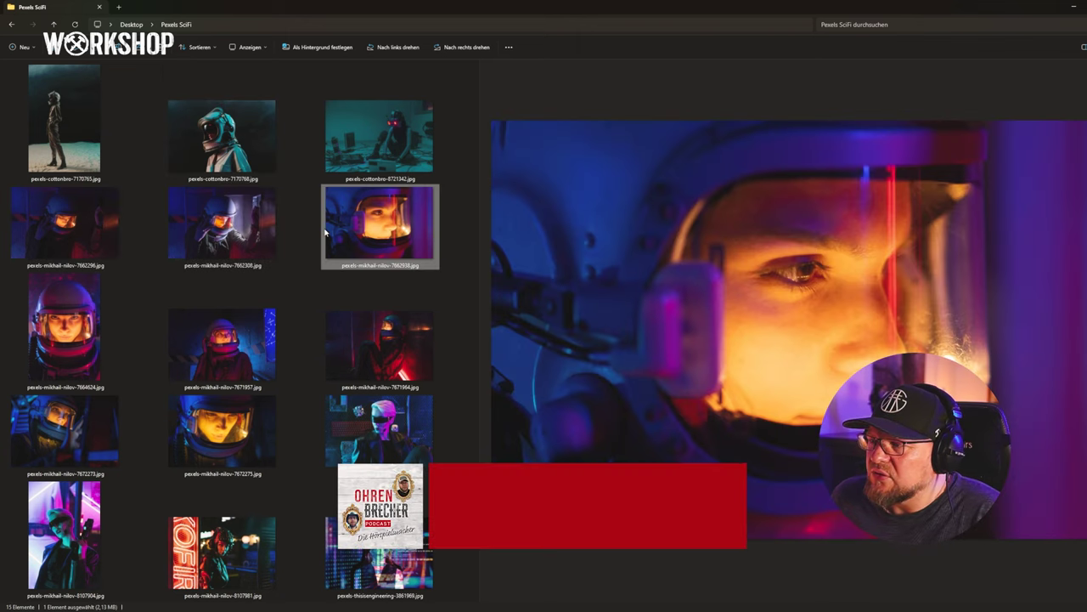
left_click(229, 368)
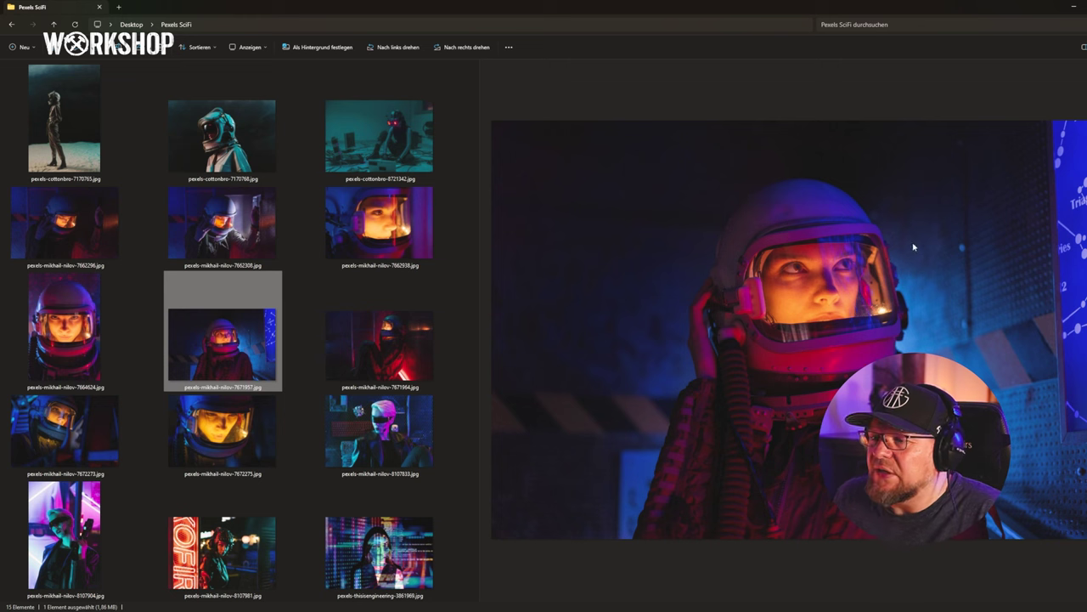
left_click(76, 338)
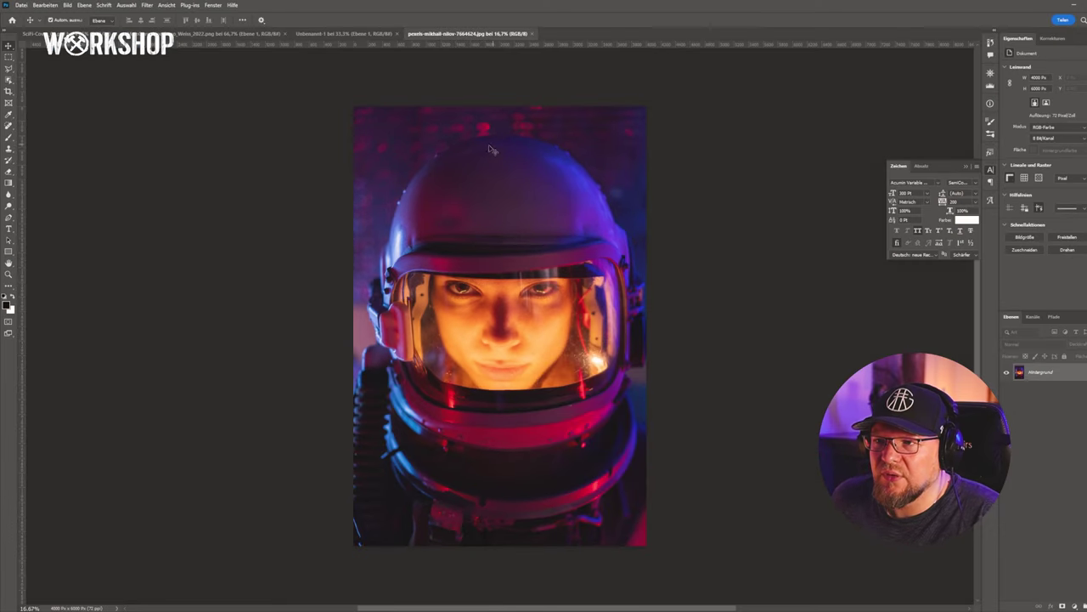
Drag the helmet close-up into Unbenannt-1 and scale it to fill the square canvas, centred on the face
left_click_drag(305, 44, 483, 271)
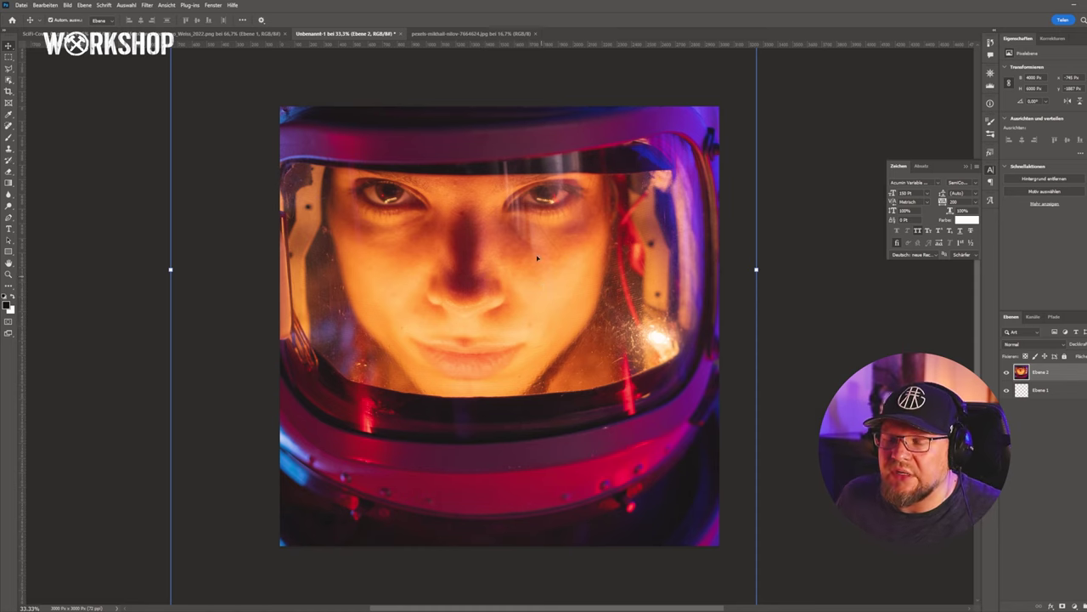
left_click_drag(170, 269, 263, 269)
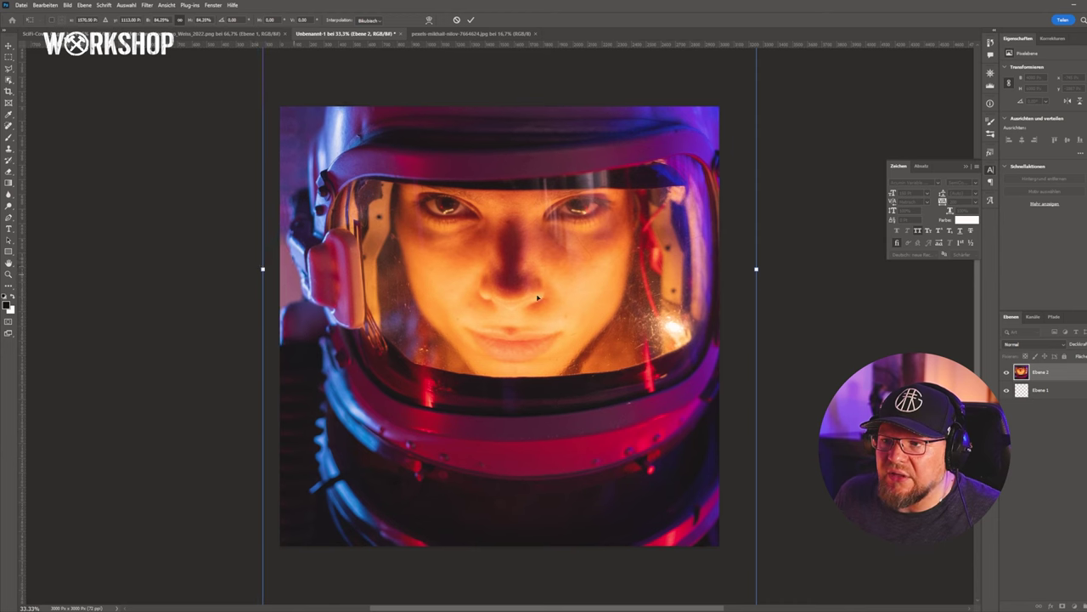
left_click_drag(750, 269, 682, 284)
left_click_drag(482, 244, 488, 242)
key("Return")
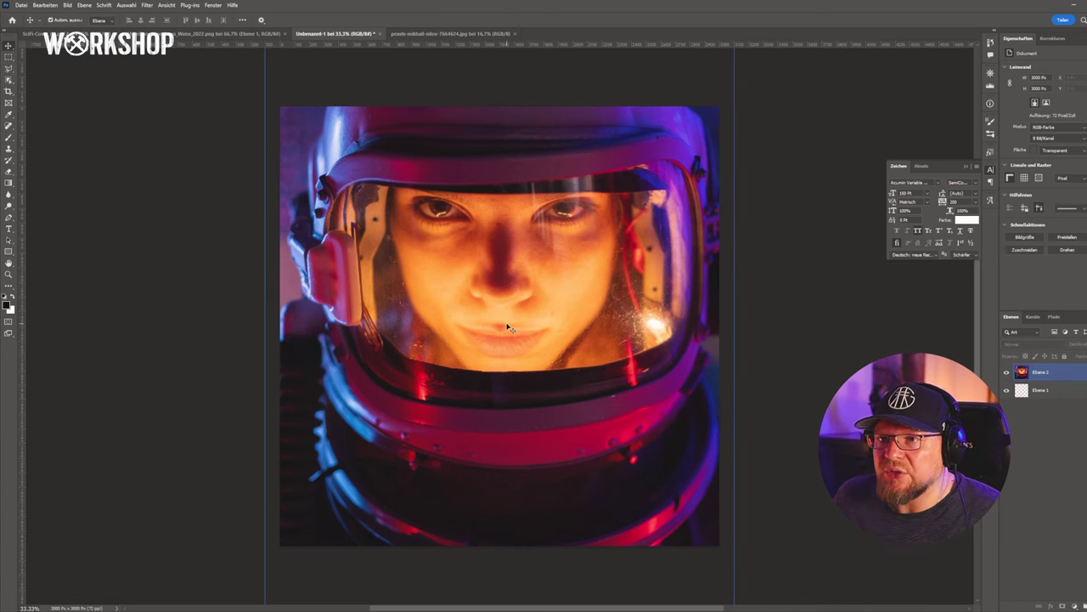
Select the Type tool and set the font to HISCORE
left_click(182, 90)
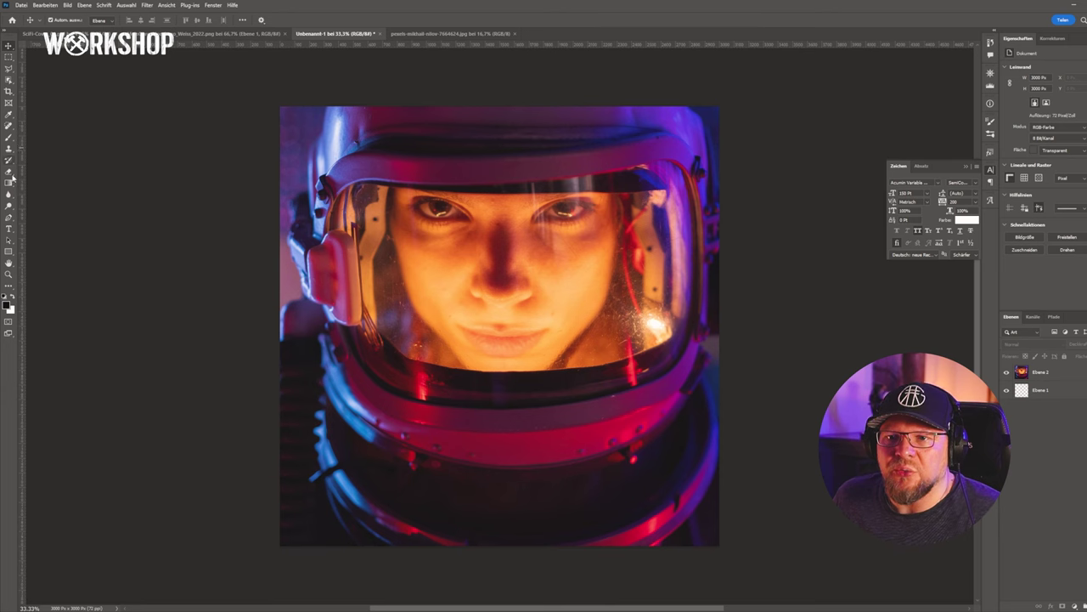
left_click(9, 229)
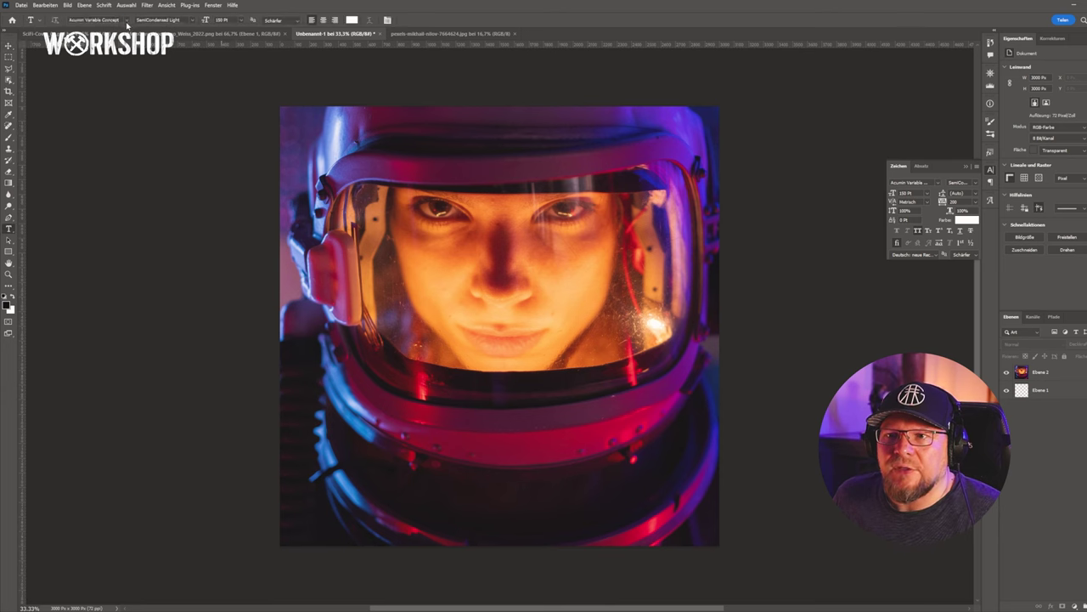
left_click(126, 20)
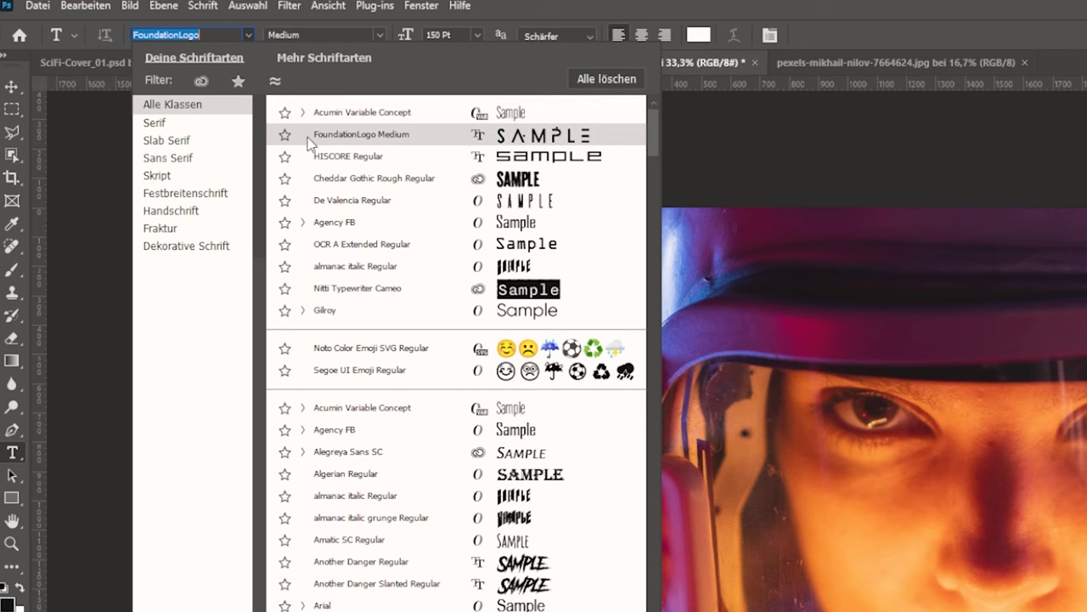
left_click(331, 156)
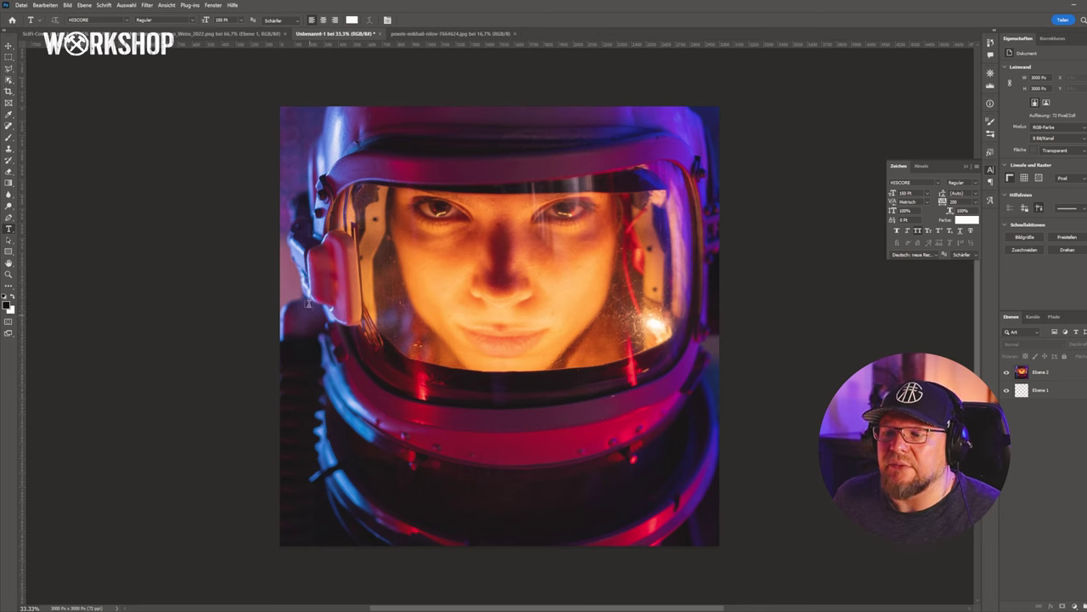
Type the two-line title 'planet' / 'arion' over the photo and view the Delta One cover for reference
left_click(357, 420)
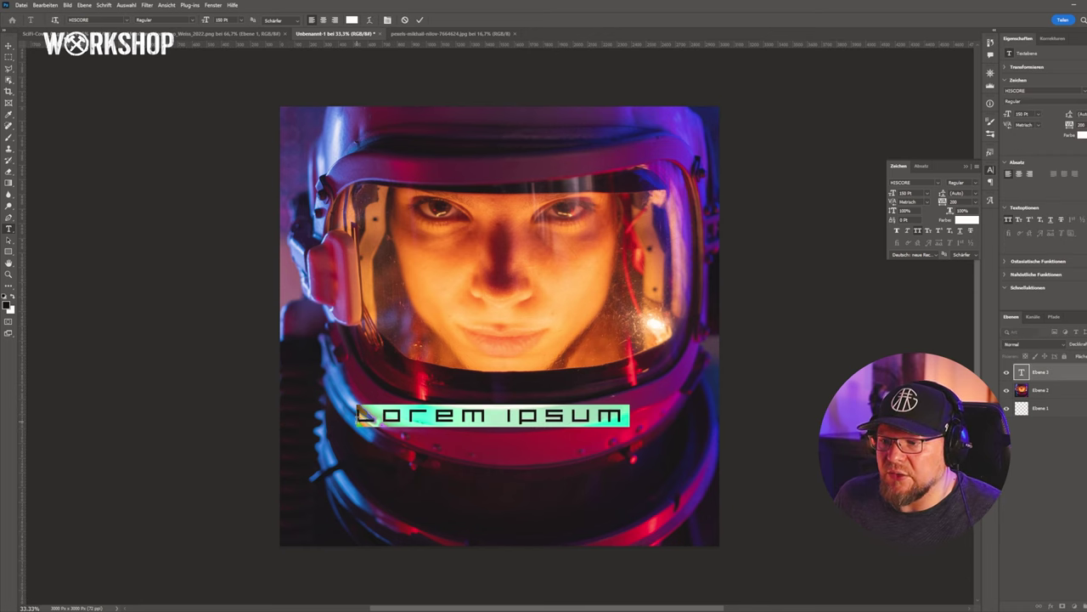
type("OLN")
key("BackSpace")
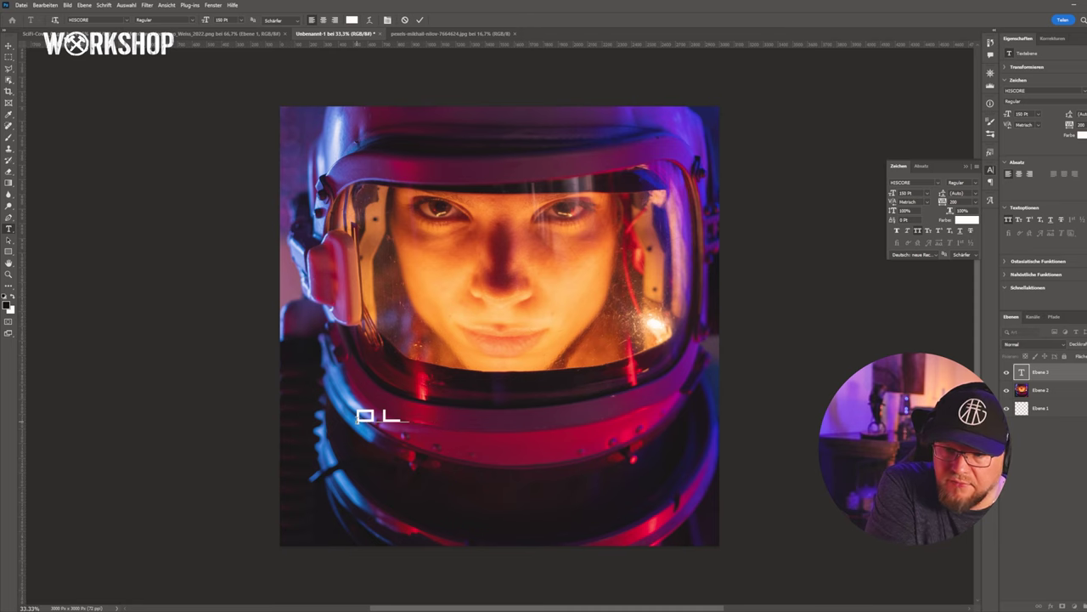
type("anet")
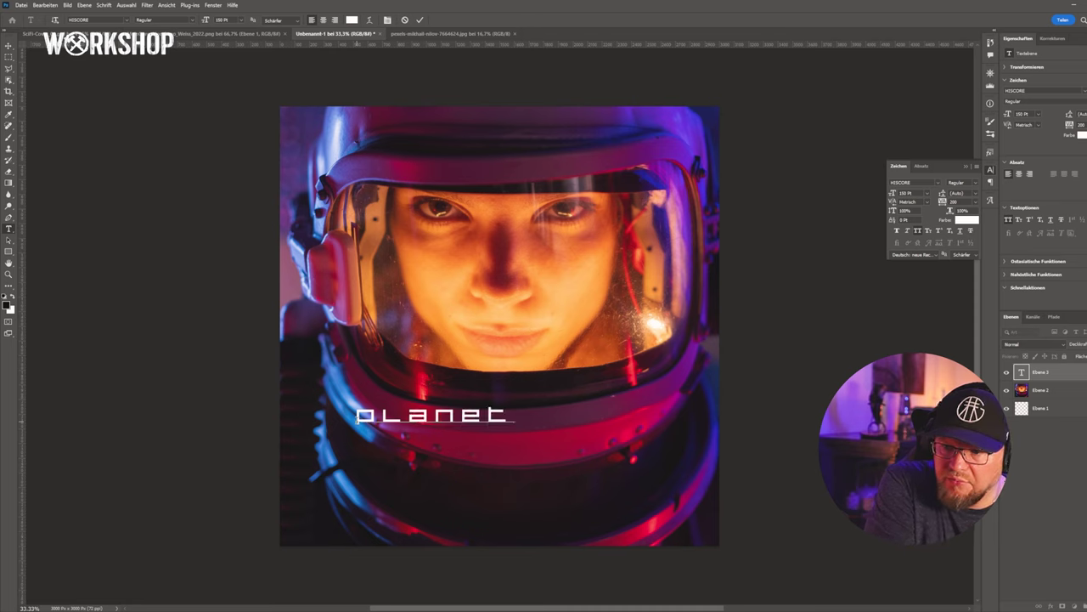
key("Return")
type("arion")
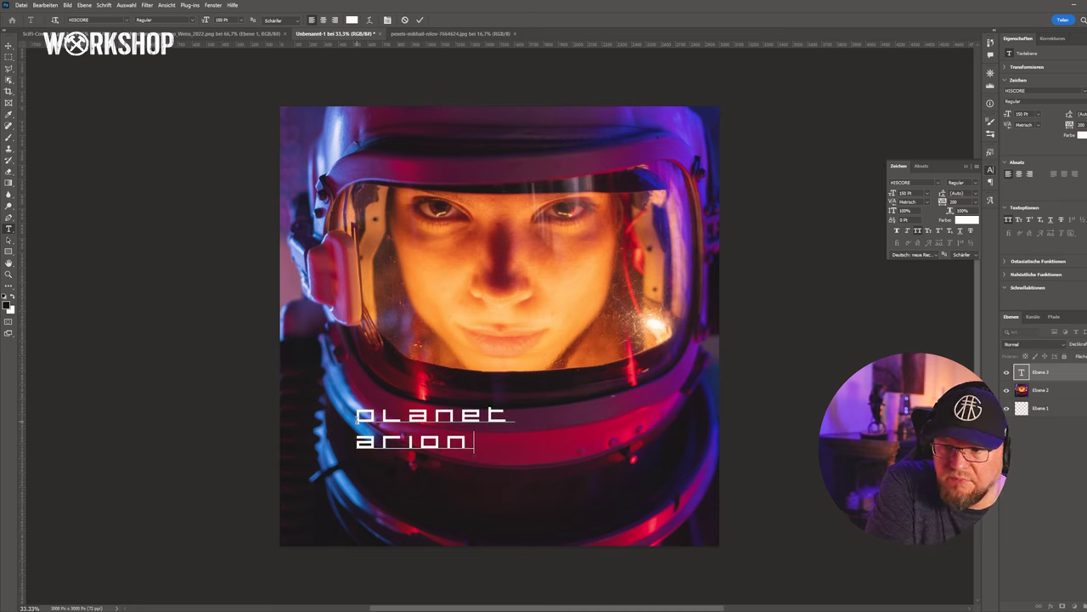
key("ctrl+a")
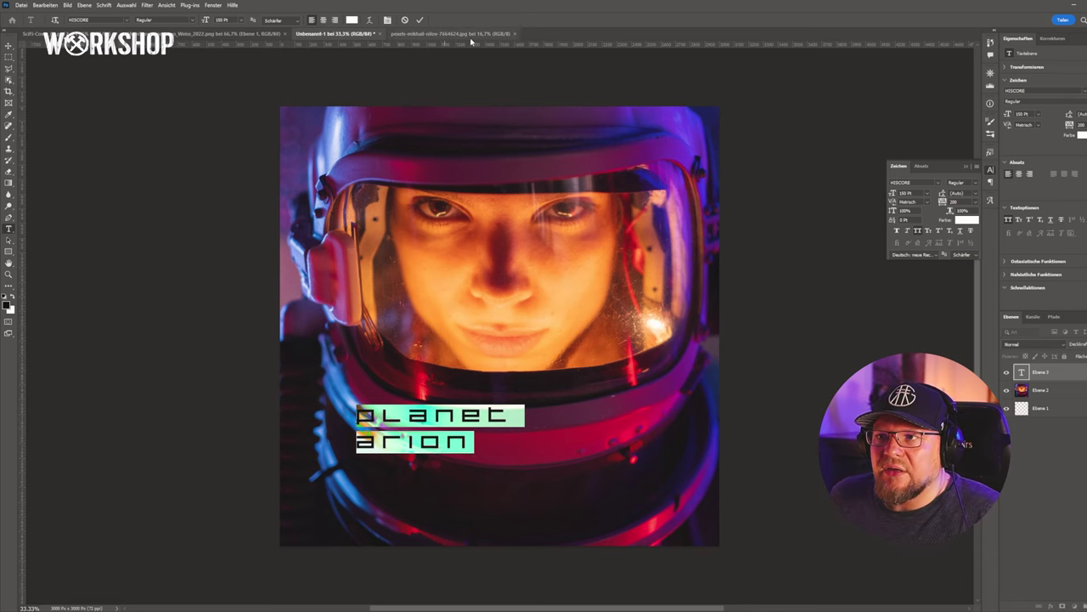
left_click(34, 33)
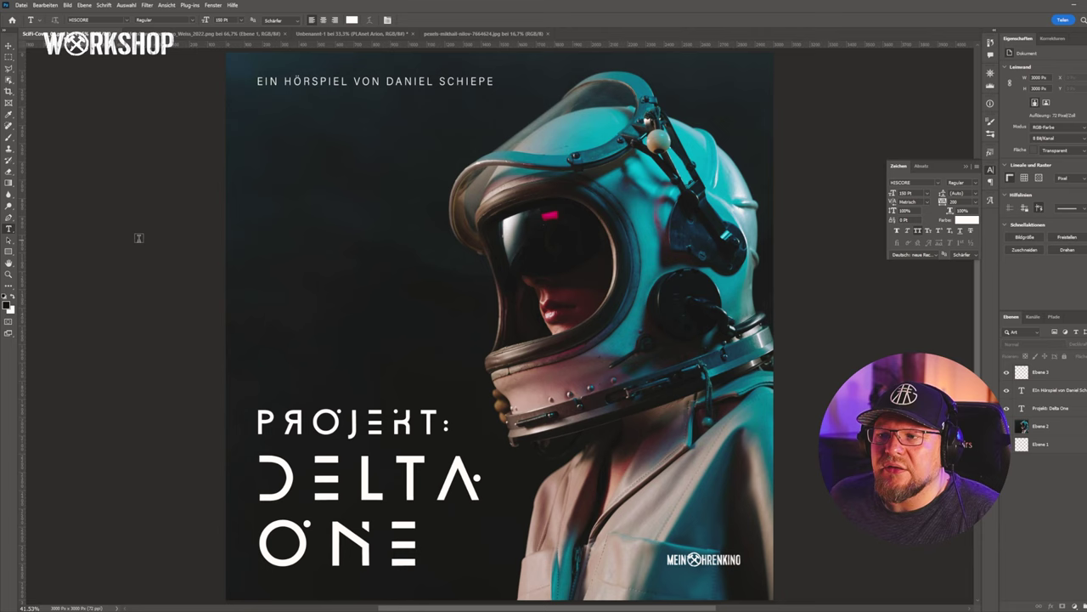
Centre-align the planet arion title, set it to 300 pt, and move it toward the canvas centre
left_click(365, 34)
left_click(428, 439)
key("ctrl+a")
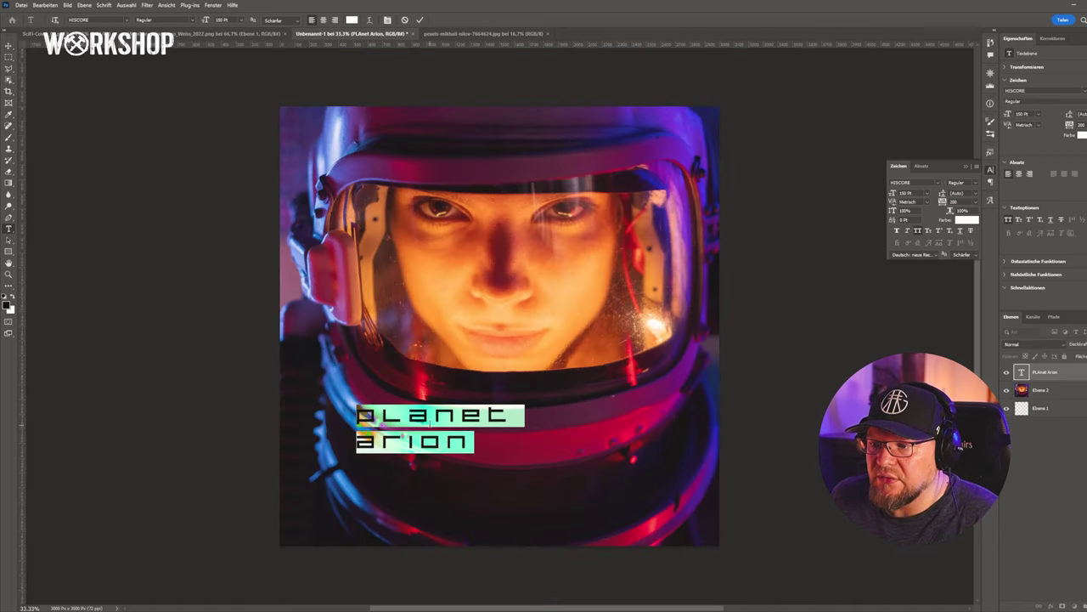
left_click(323, 20)
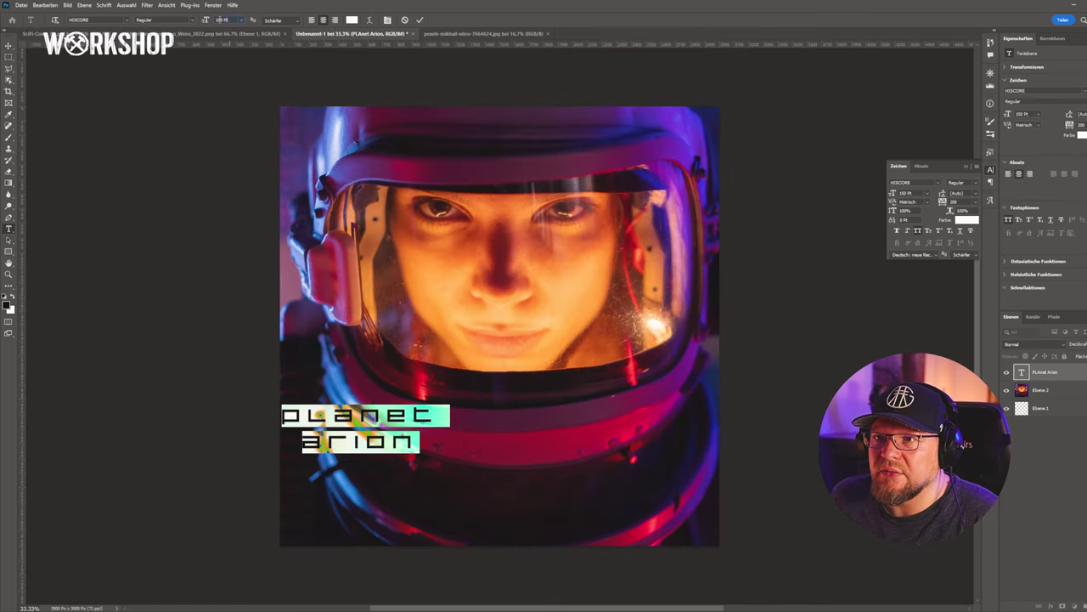
left_click(223, 20)
type("8")
key("Return")
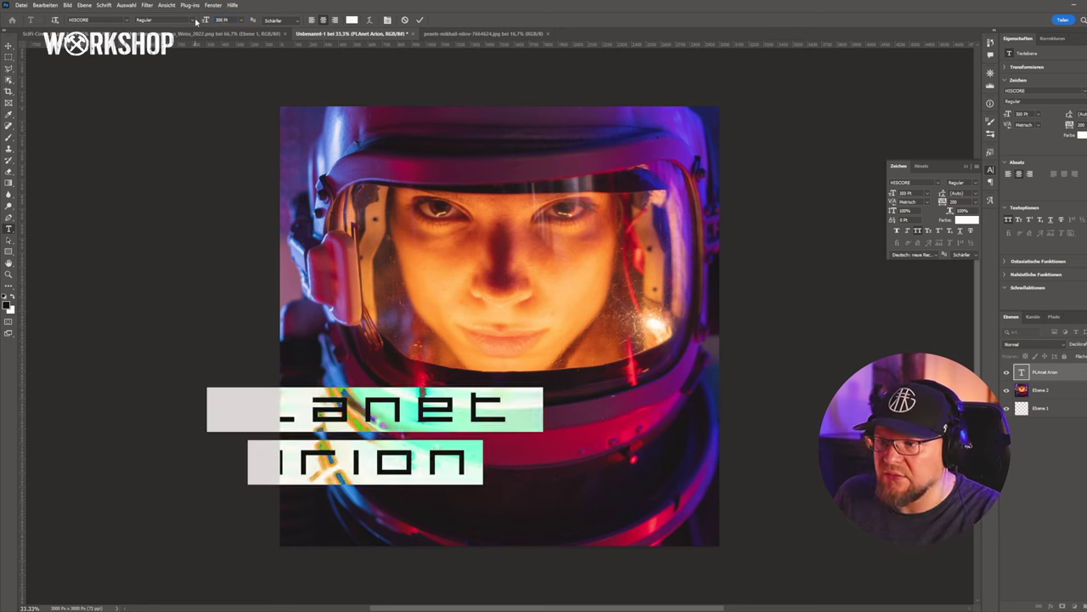
left_click(9, 44)
left_click_drag(428, 403, 581, 419)
Set the title's line spacing to 300 pt in the Character panel
double_click(580, 421)
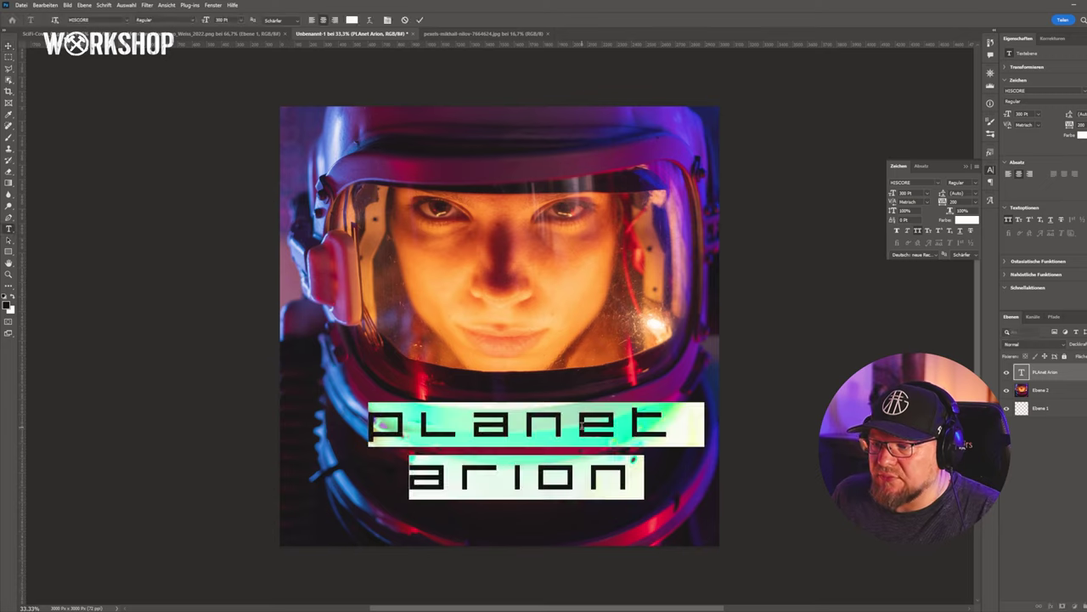
left_click(965, 193)
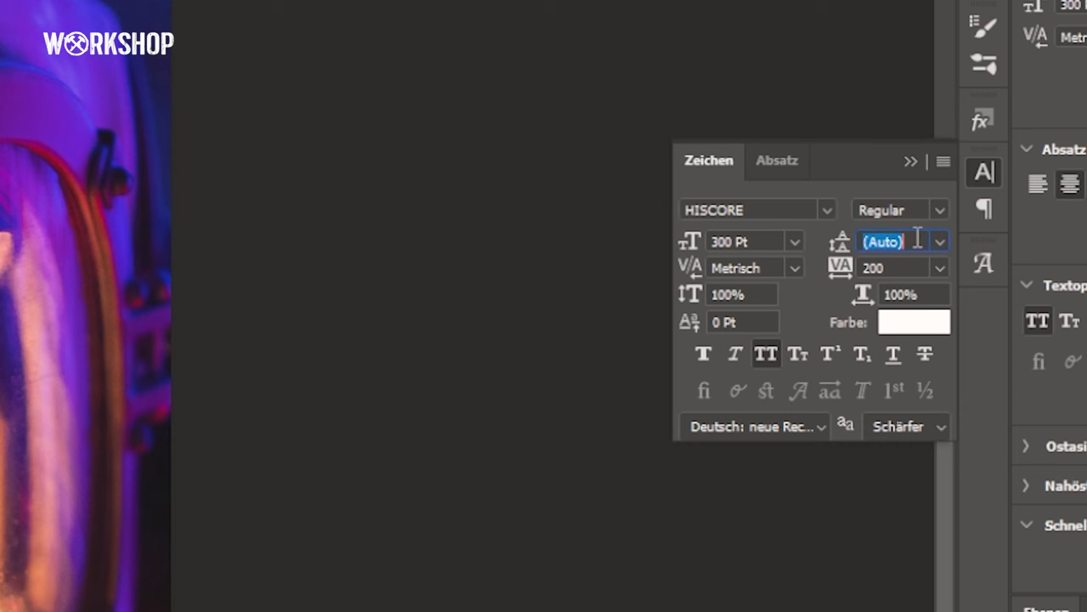
scroll(918, 239, "down", 20)
scroll(917, 239, "down", 13)
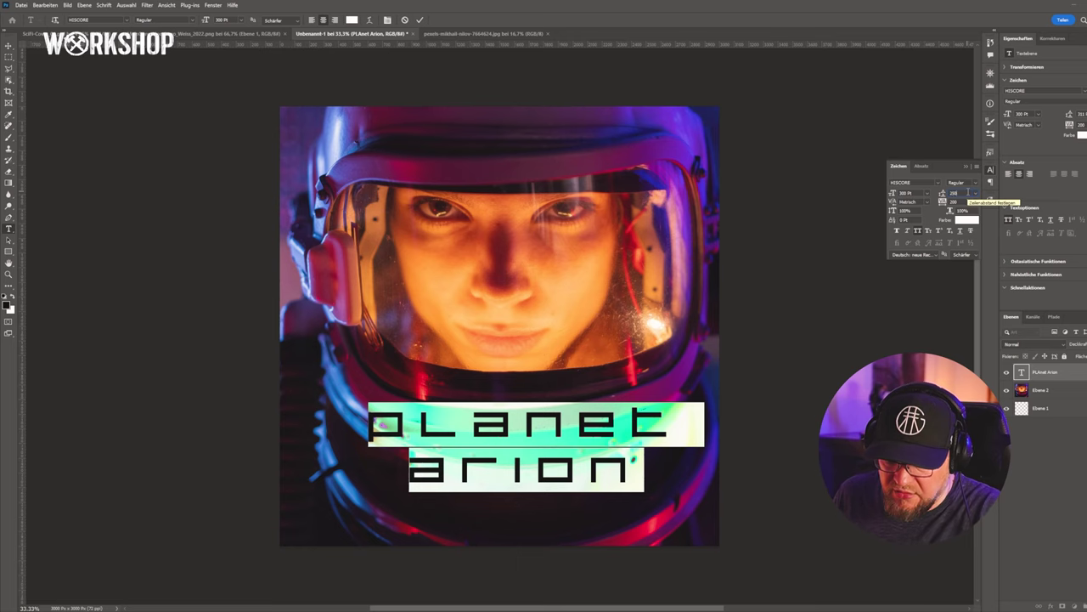
scroll(967, 194, "down", 10)
key("ctrl+h")
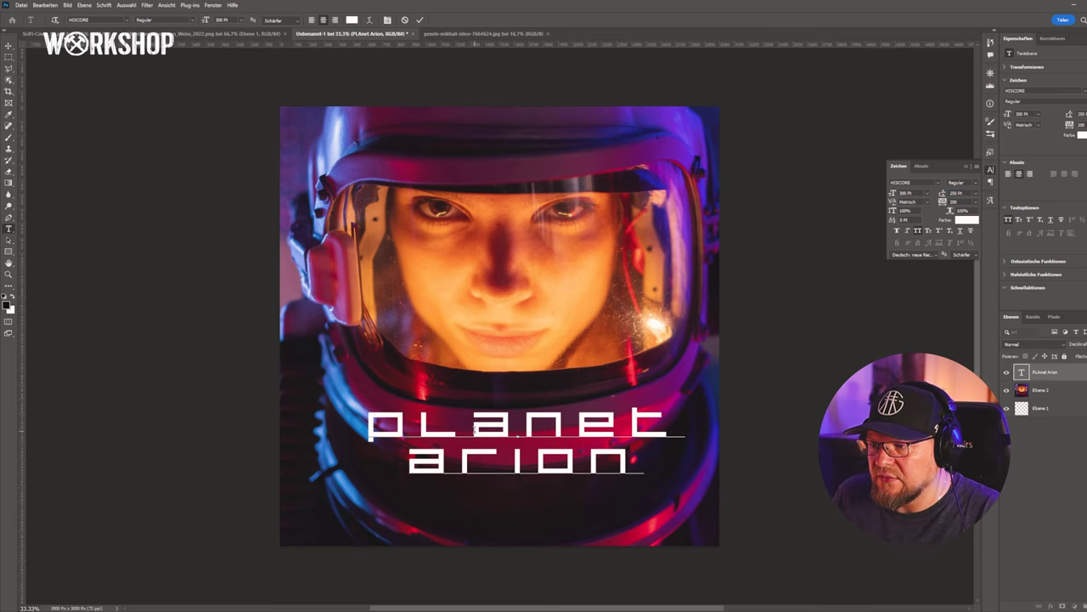
key("ctrl+h")
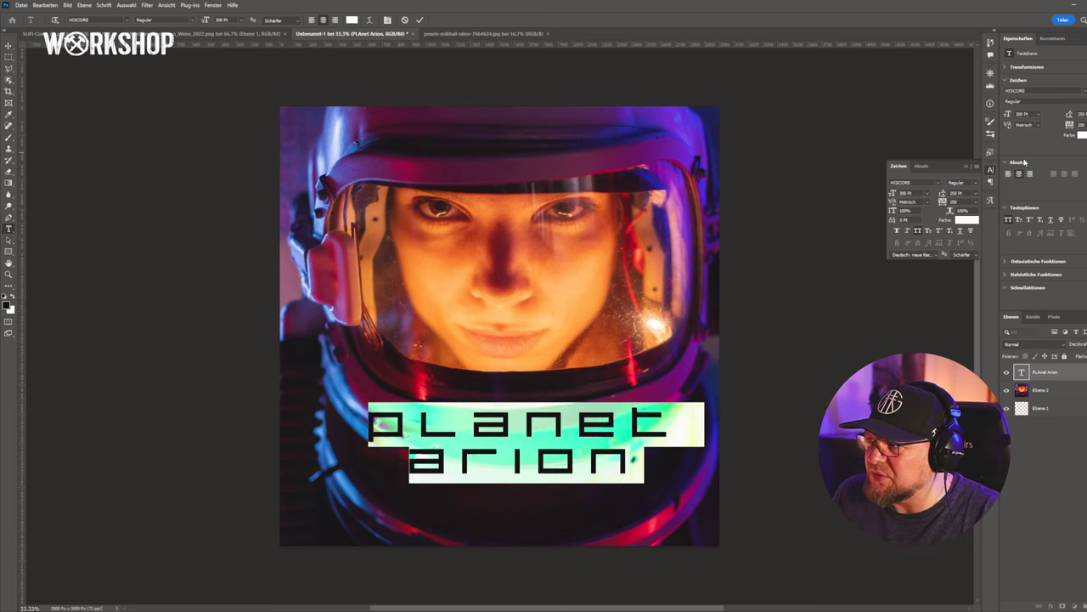
left_click(965, 194)
type("2")
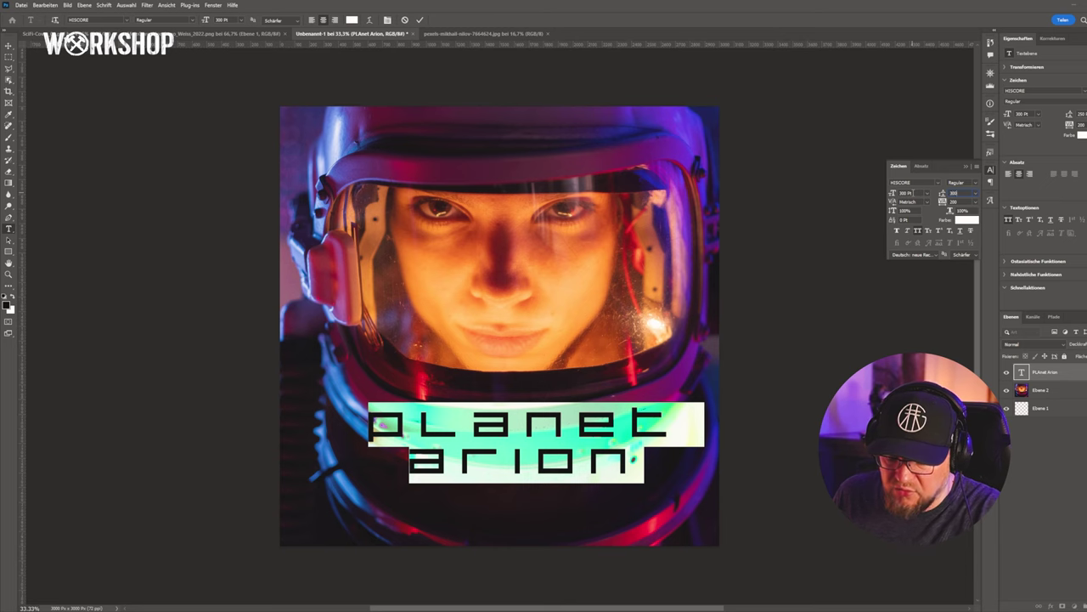
type("00")
key("Return")
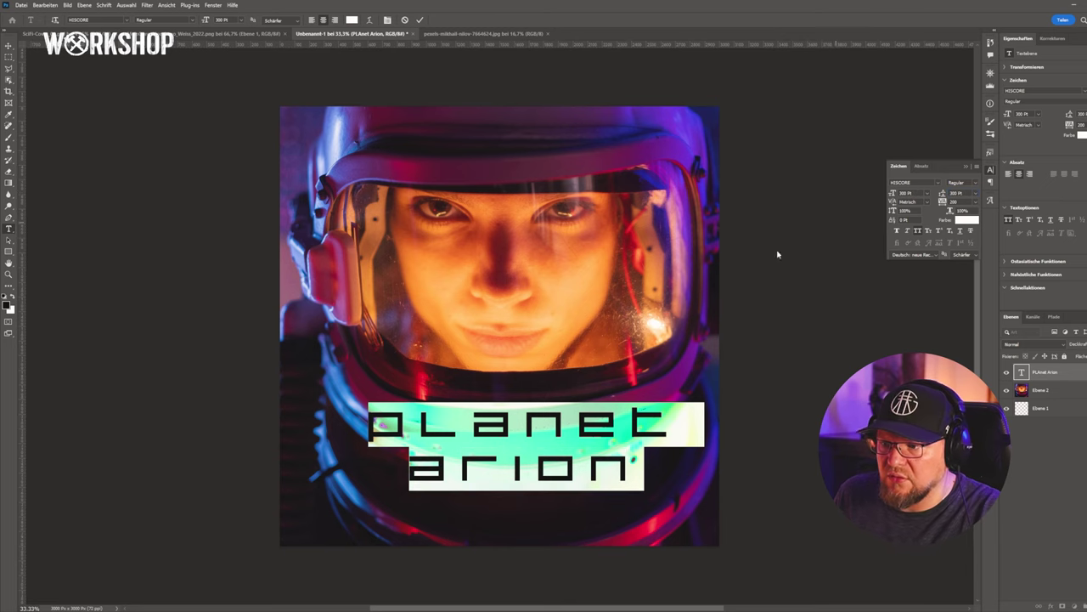
Centre the planet arion title horizontally on the canvas
left_click(8, 47)
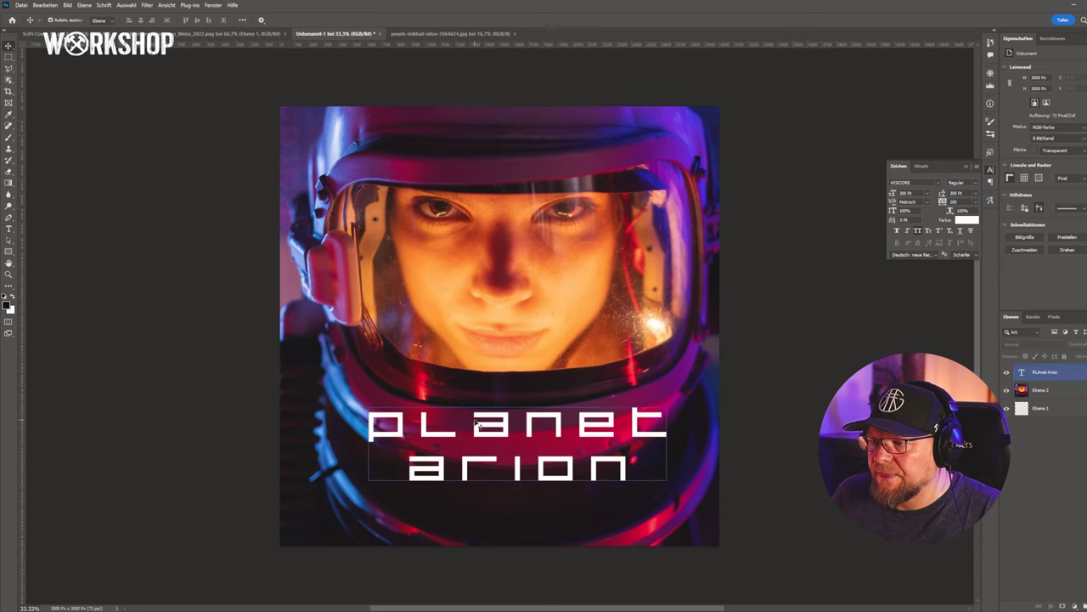
mouse_move(492, 427)
left_mouse_down()
mouse_move(512, 409)
mouse_move(490, 426)
left_mouse_up()
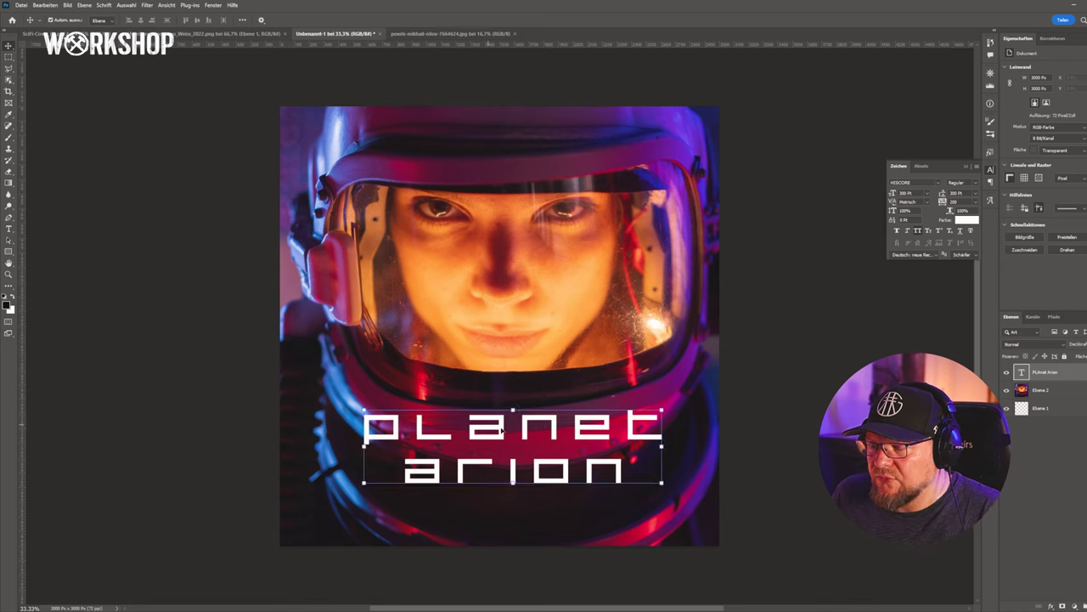
left_click(1044, 437)
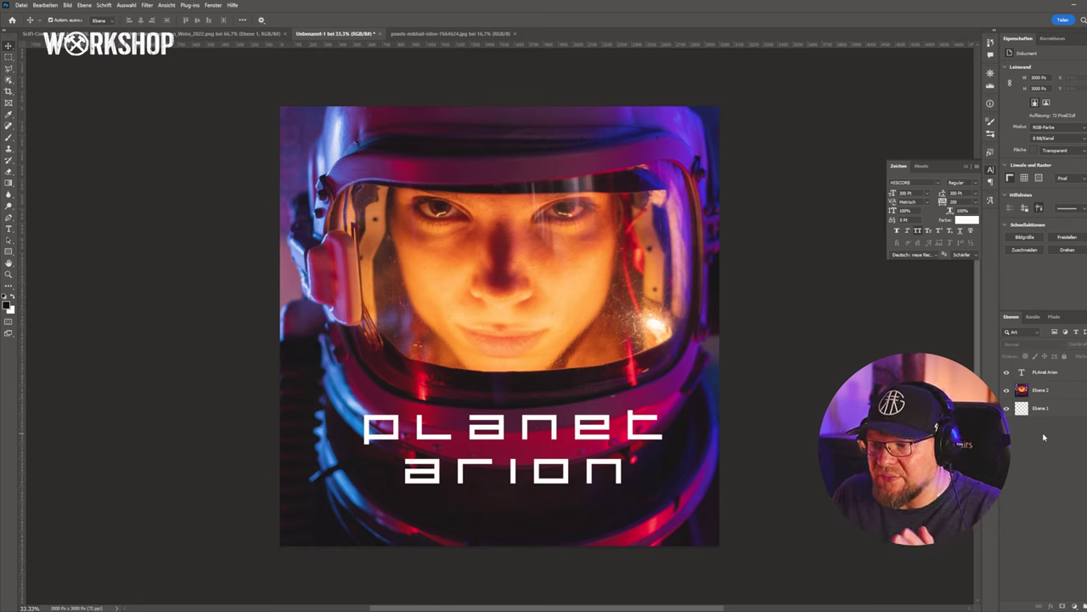
left_click(527, 438)
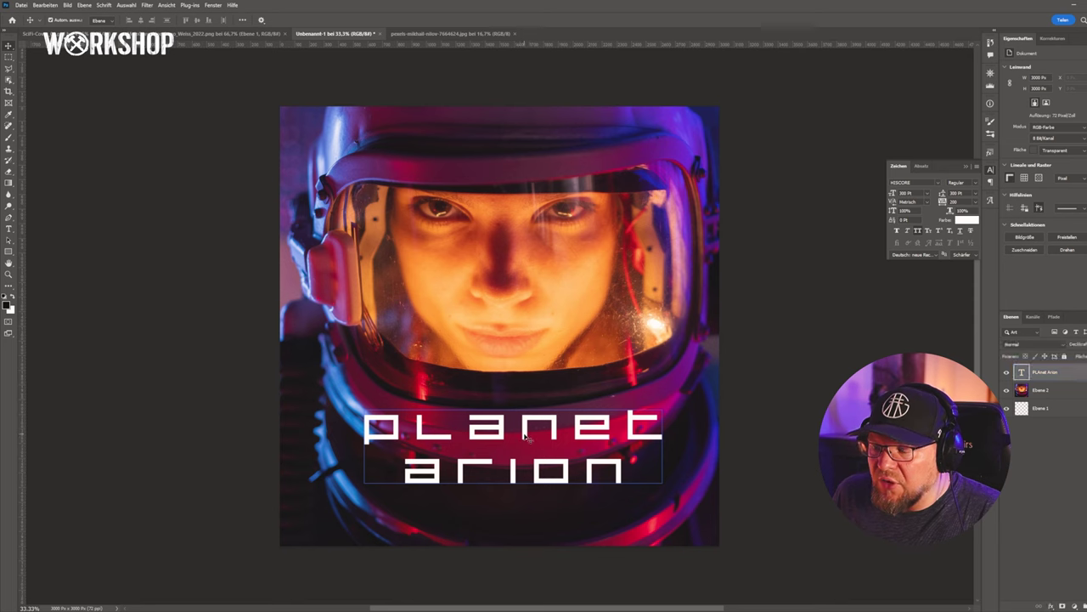
mouse_move(524, 437)
left_mouse_down()
mouse_move(512, 435)
mouse_move(522, 440)
left_mouse_up()
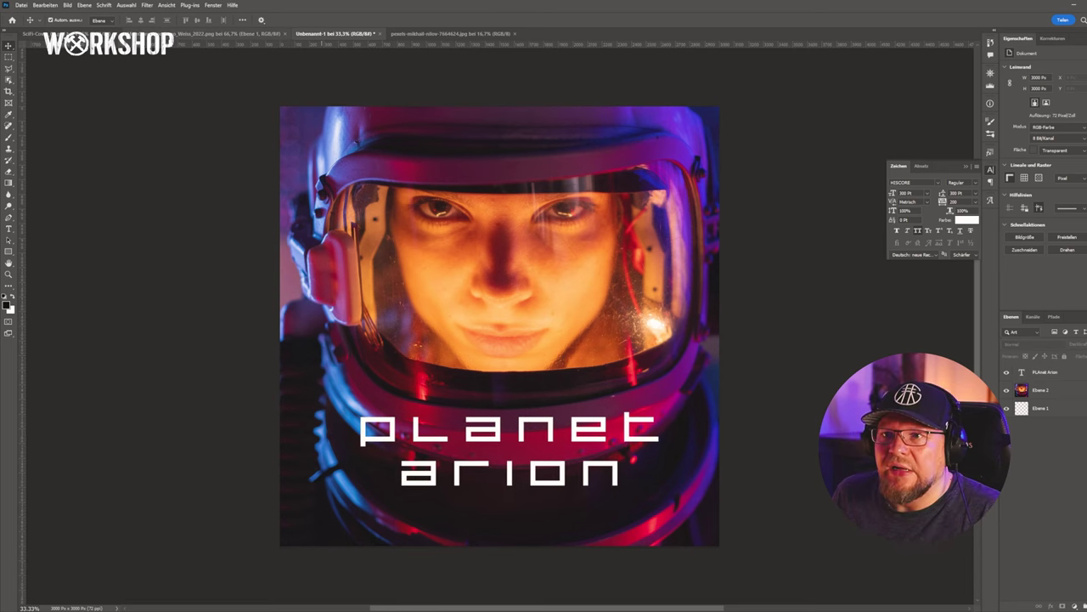
Duplicate the author credit layer from the Delta One cover into Unbenannt-1
left_click(39, 34)
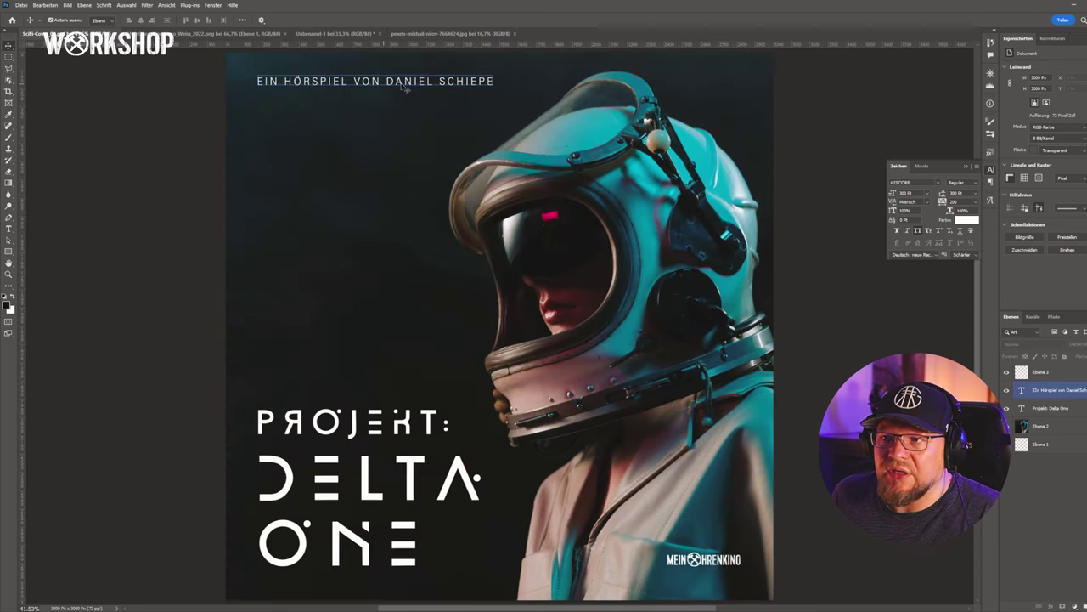
right_click(1049, 390)
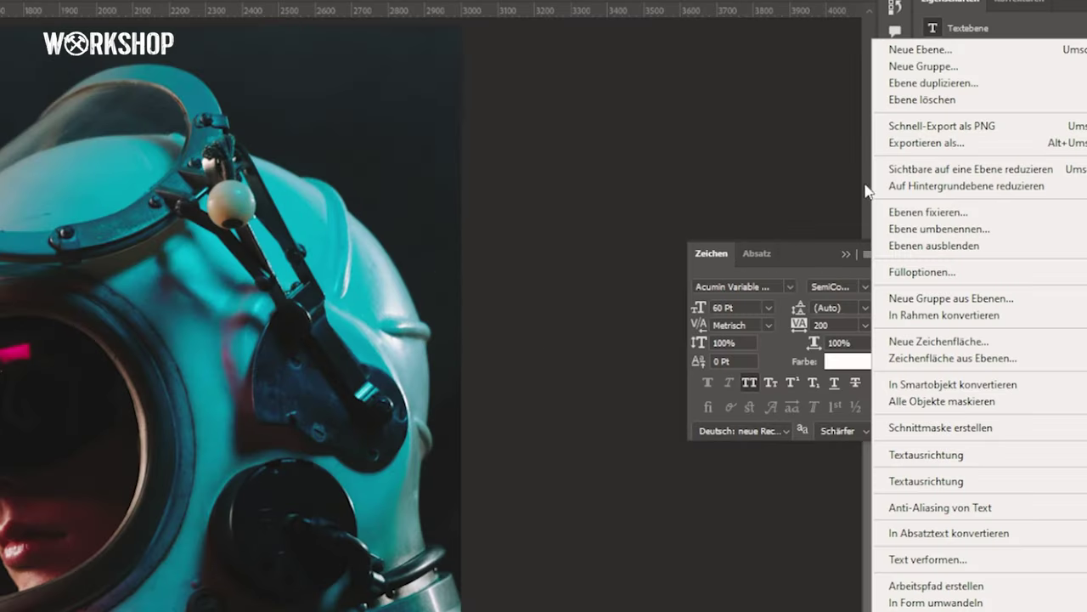
left_click(888, 83)
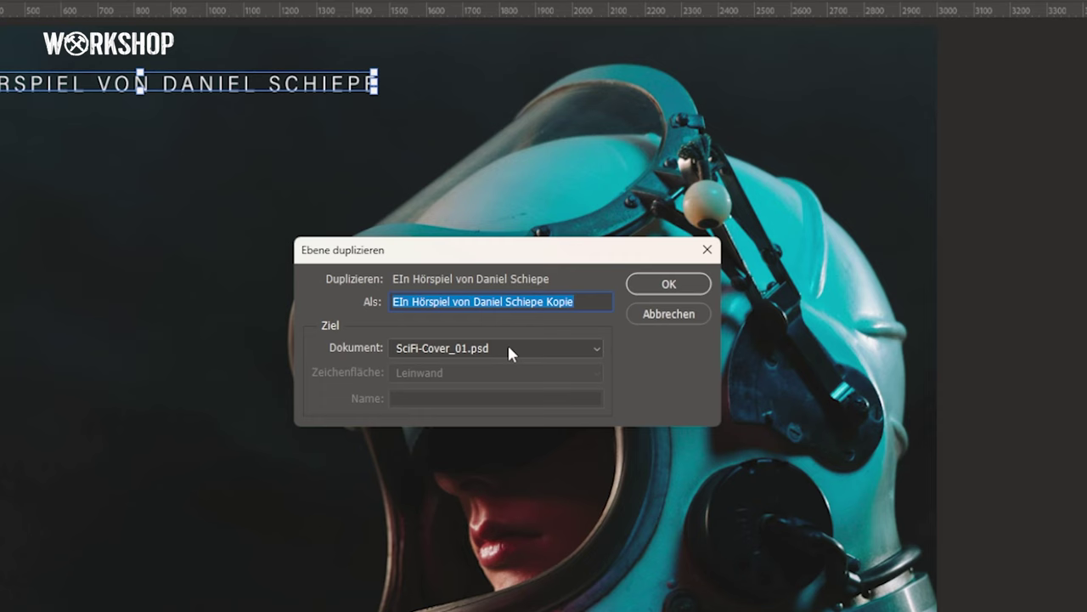
left_click(507, 349)
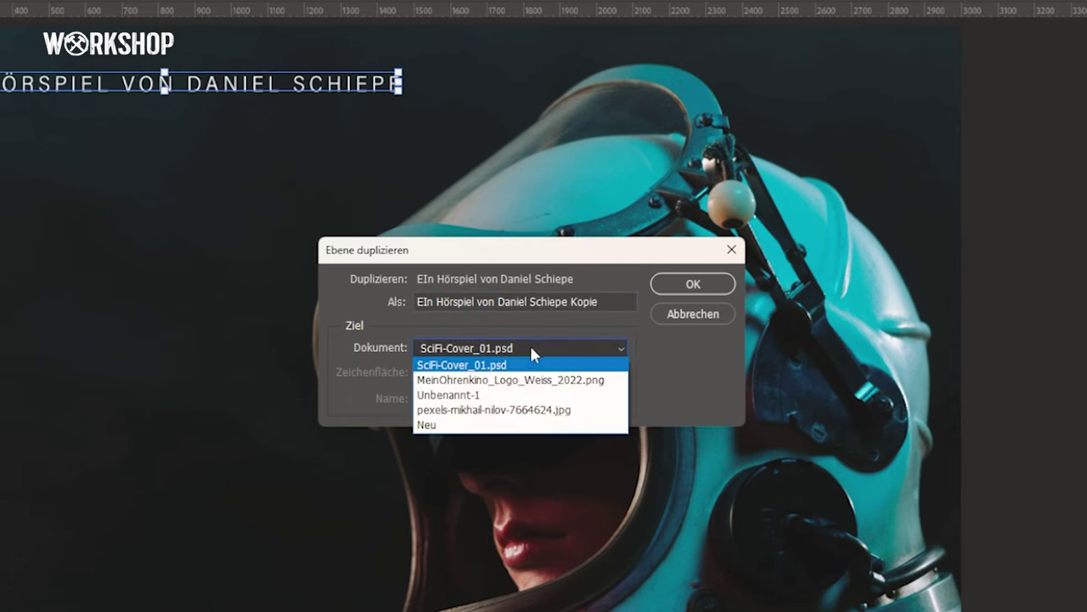
left_click(495, 390)
left_click(701, 284)
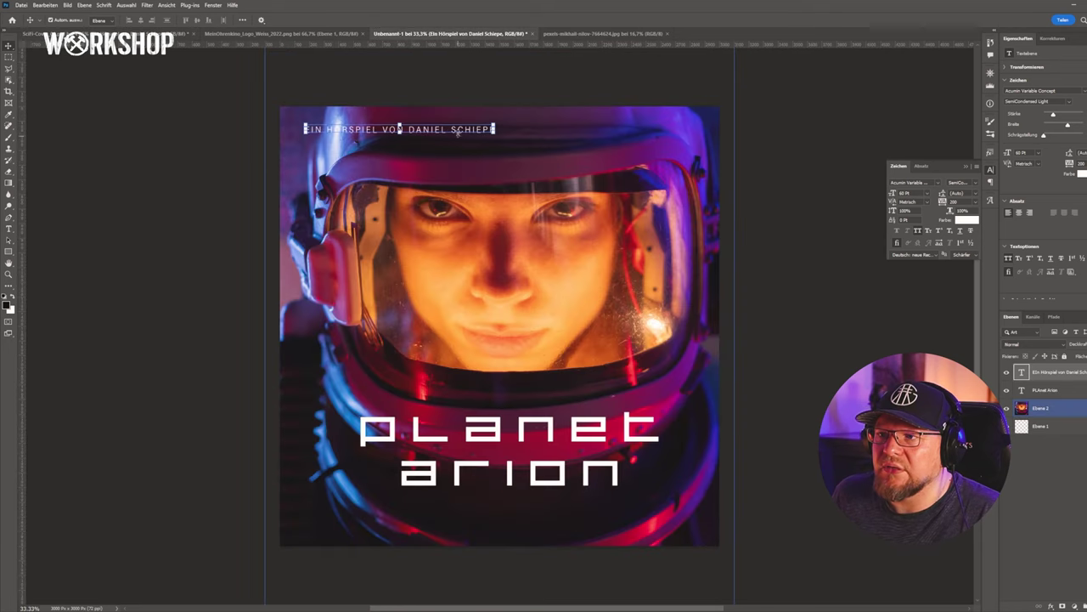
Set the credit line's tracking to 300 and centre it at the top of the cover
left_click_drag(458, 133, 525, 127)
double_click(525, 128)
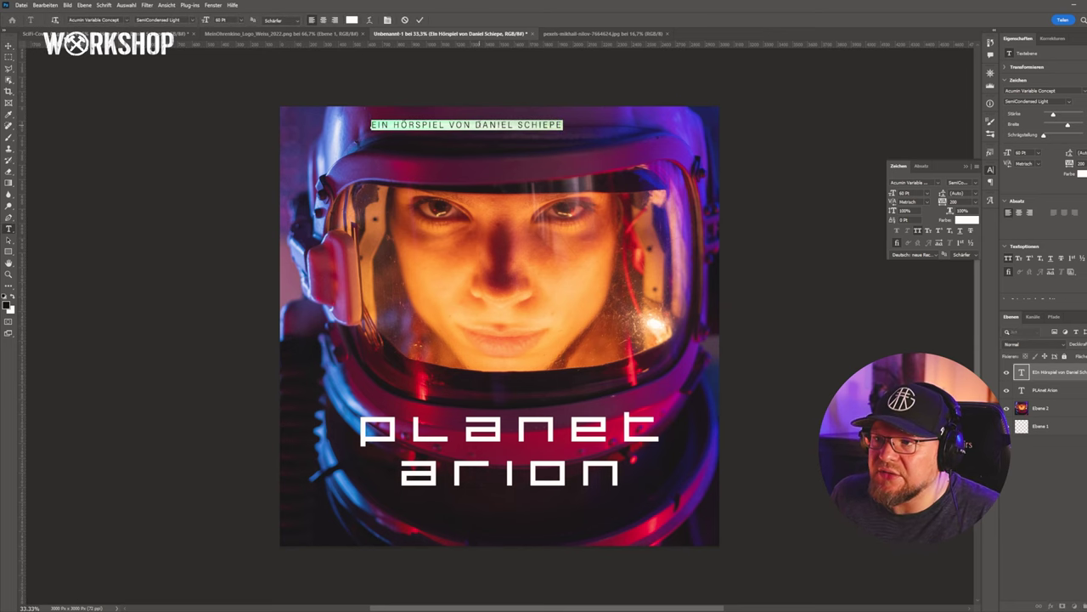
left_click(942, 202)
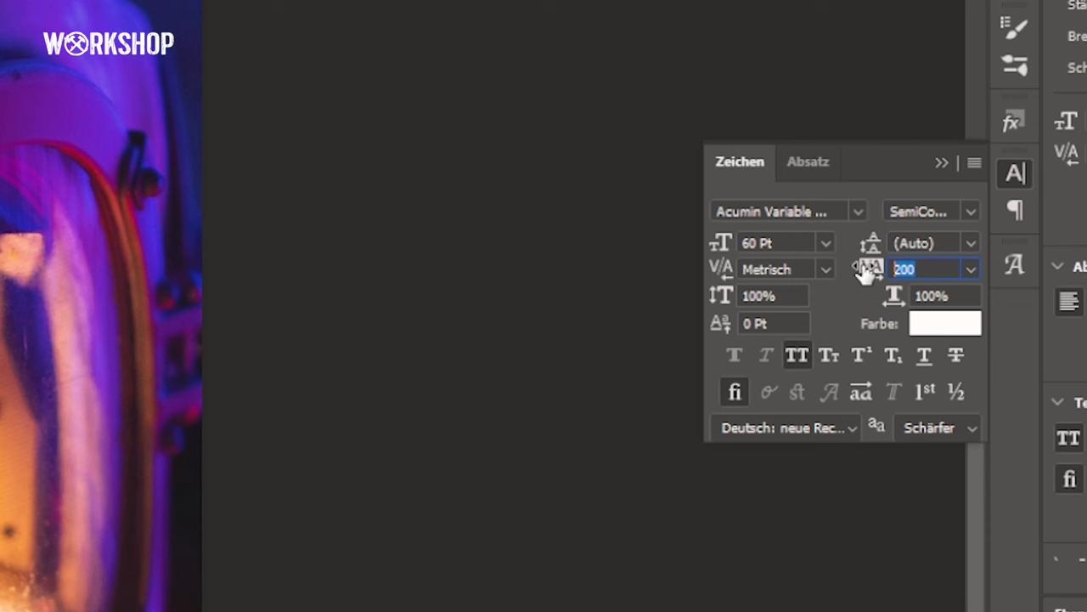
type("300")
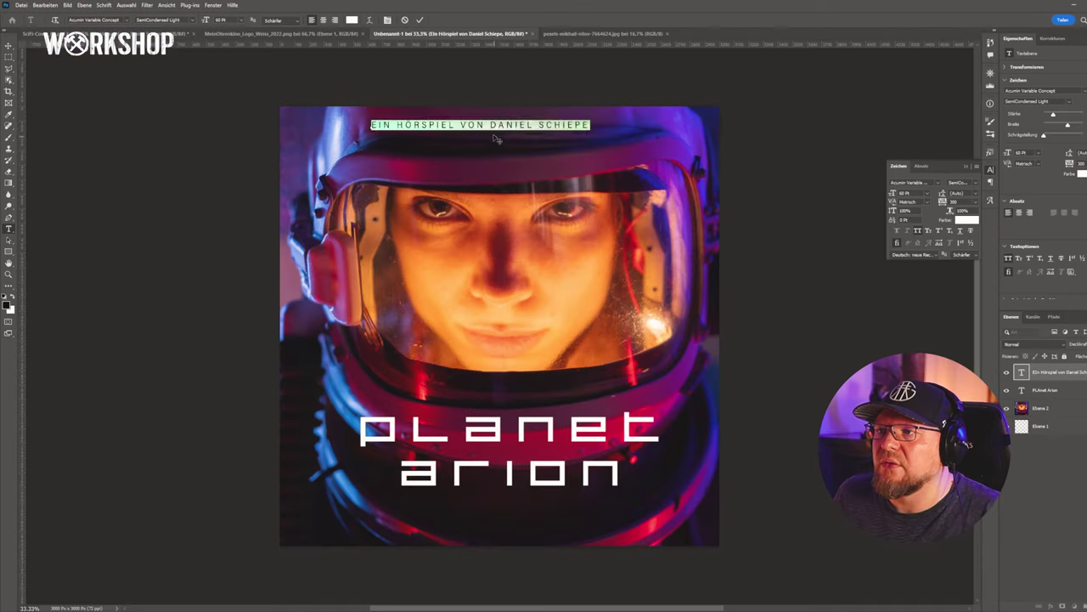
key("ctrl+Return")
left_click(9, 46)
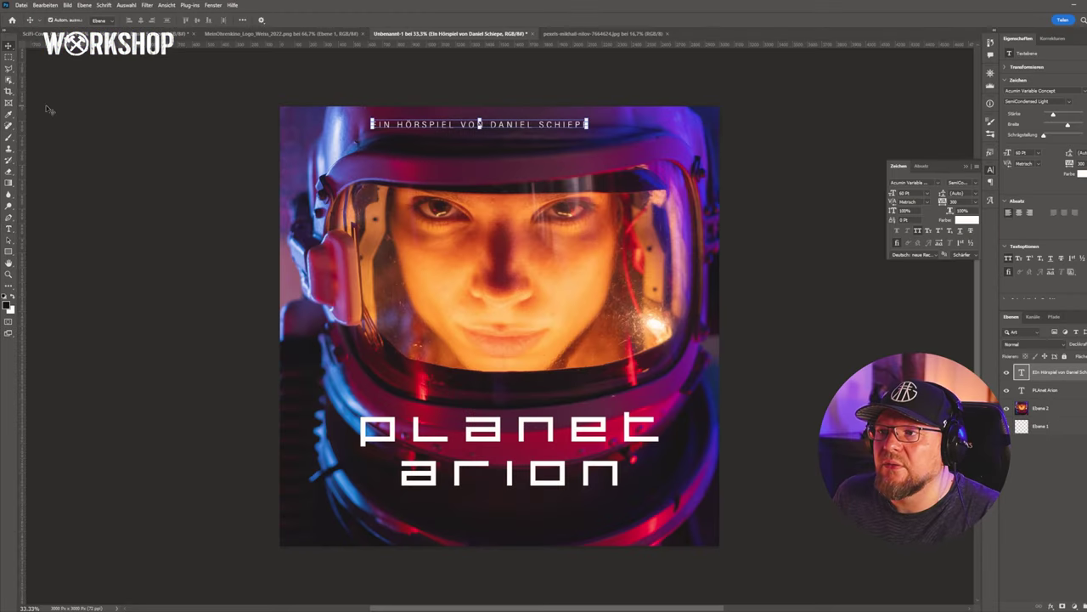
mouse_move(533, 124)
left_mouse_down()
mouse_move(558, 124)
mouse_move(548, 133)
left_mouse_up()
left_click(1069, 520)
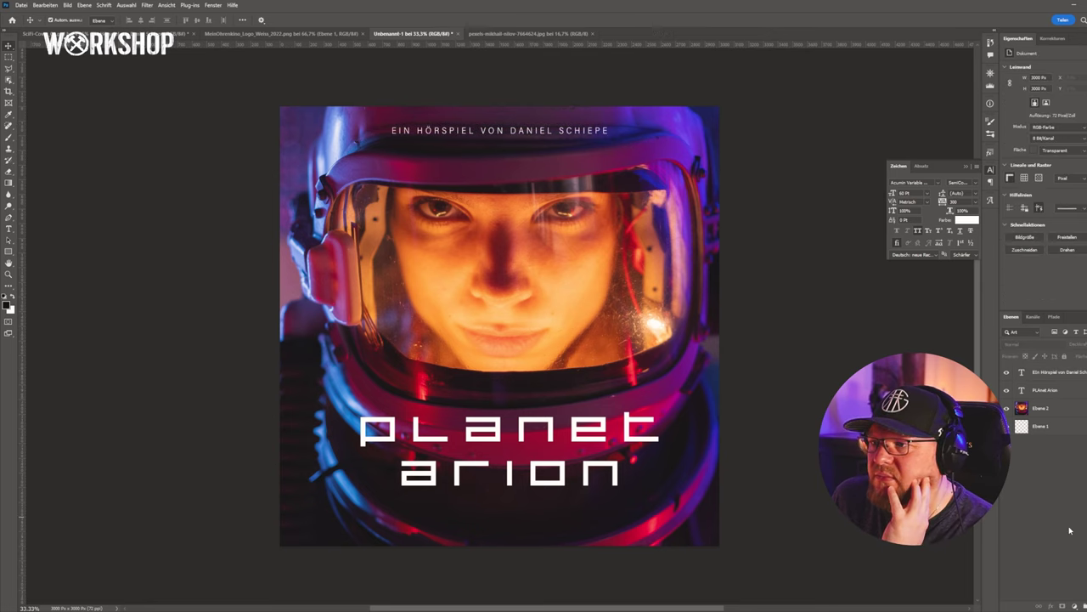
left_click(475, 493)
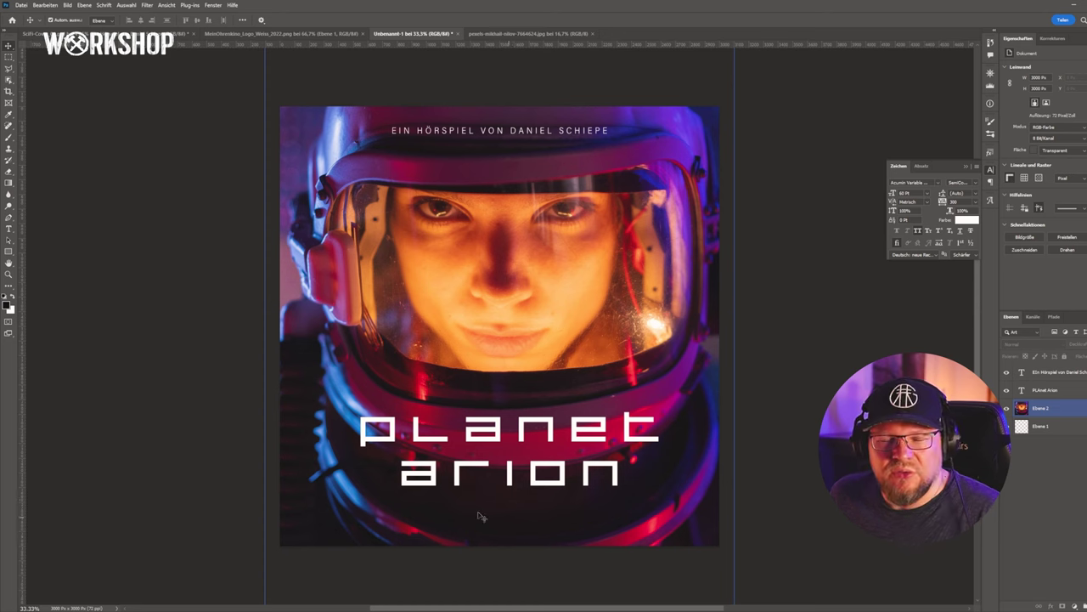
left_click(277, 56)
left_click(279, 36)
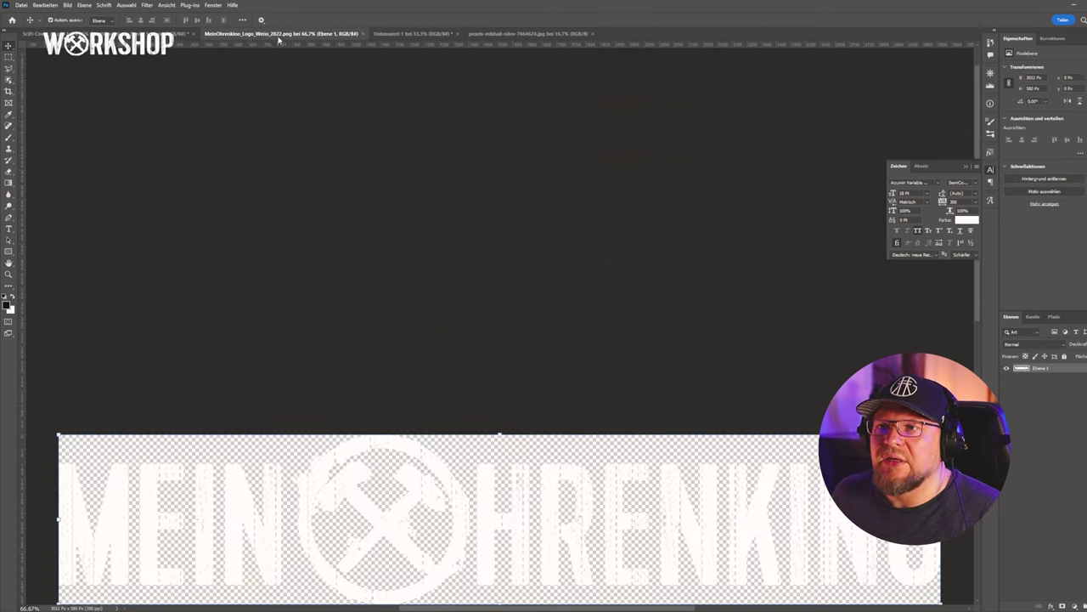
left_click_drag(397, 448, 454, 388)
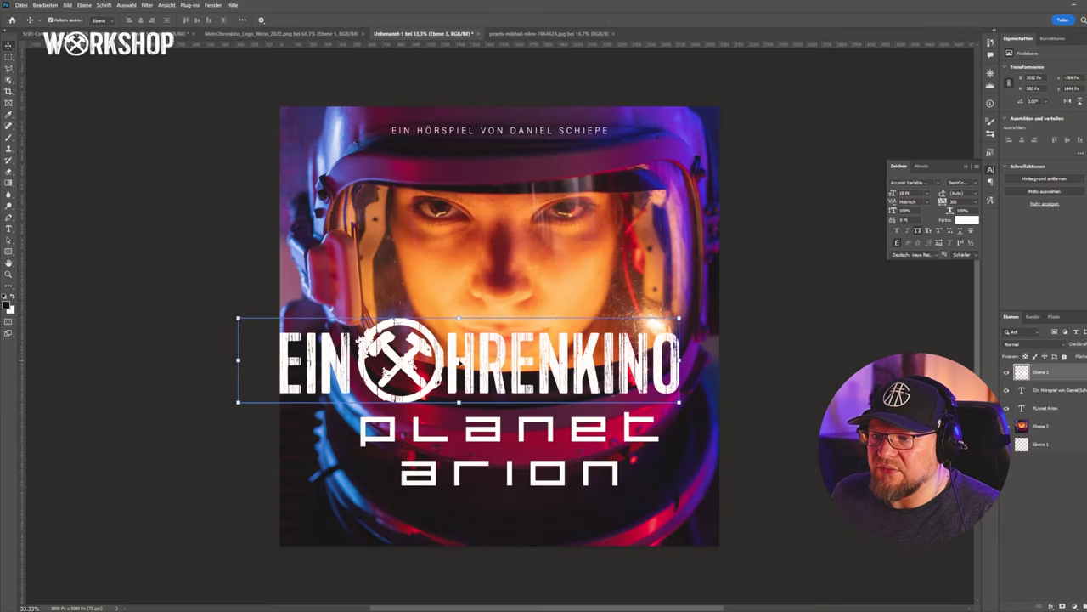
left_click_drag(239, 318, 504, 525)
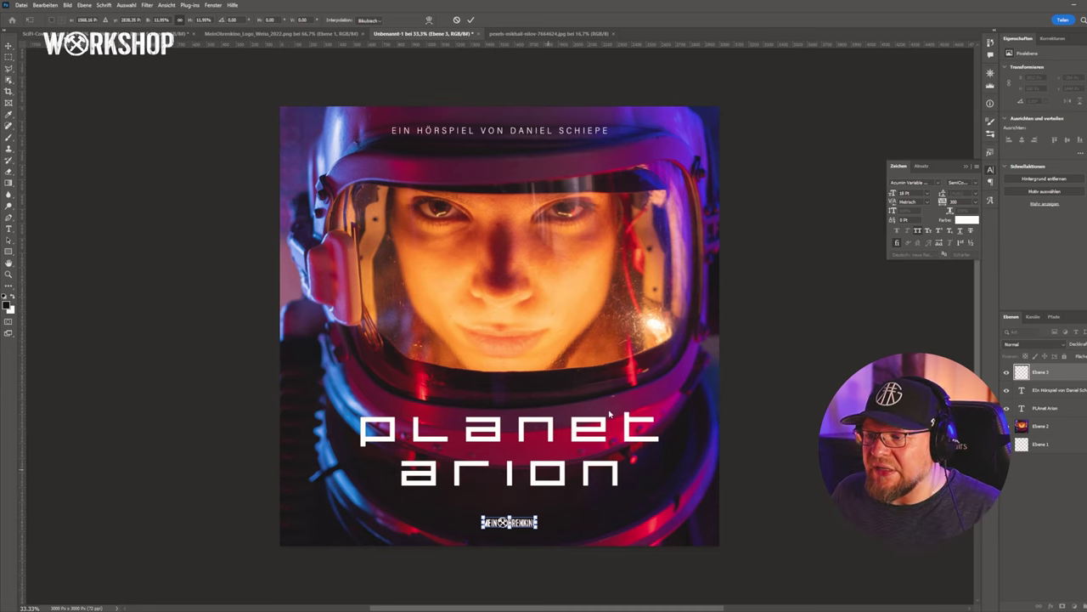
left_click(1043, 531)
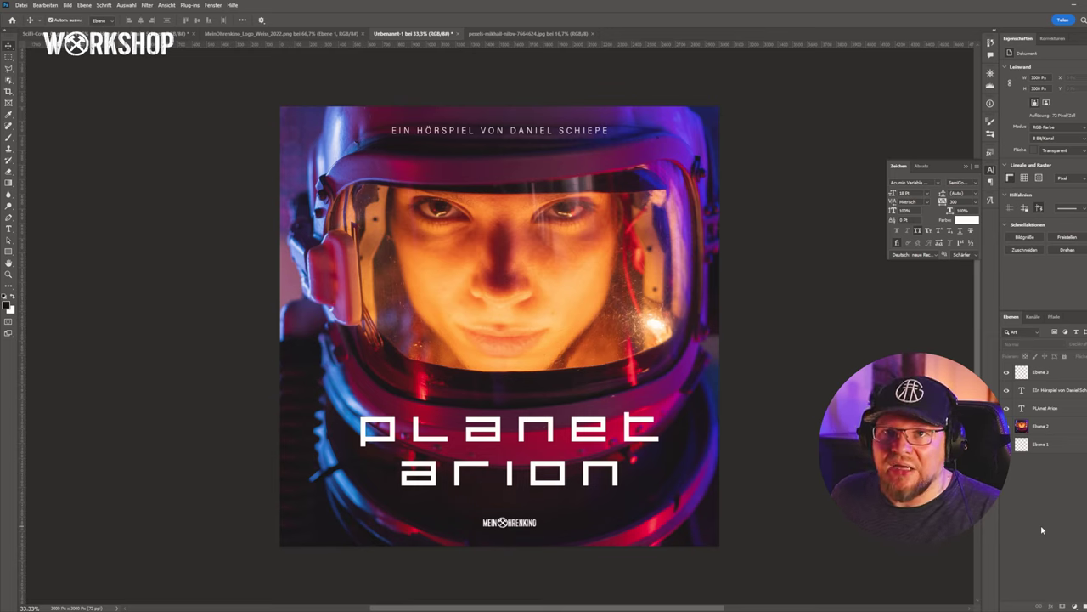
left_click(617, 480)
left_click(502, 130)
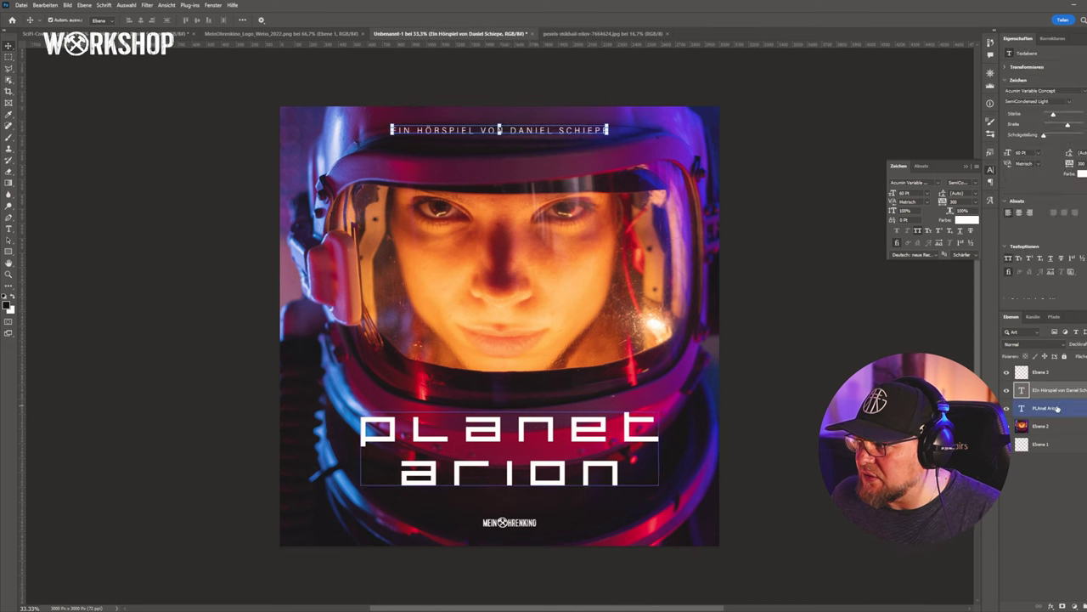
left_click(551, 438)
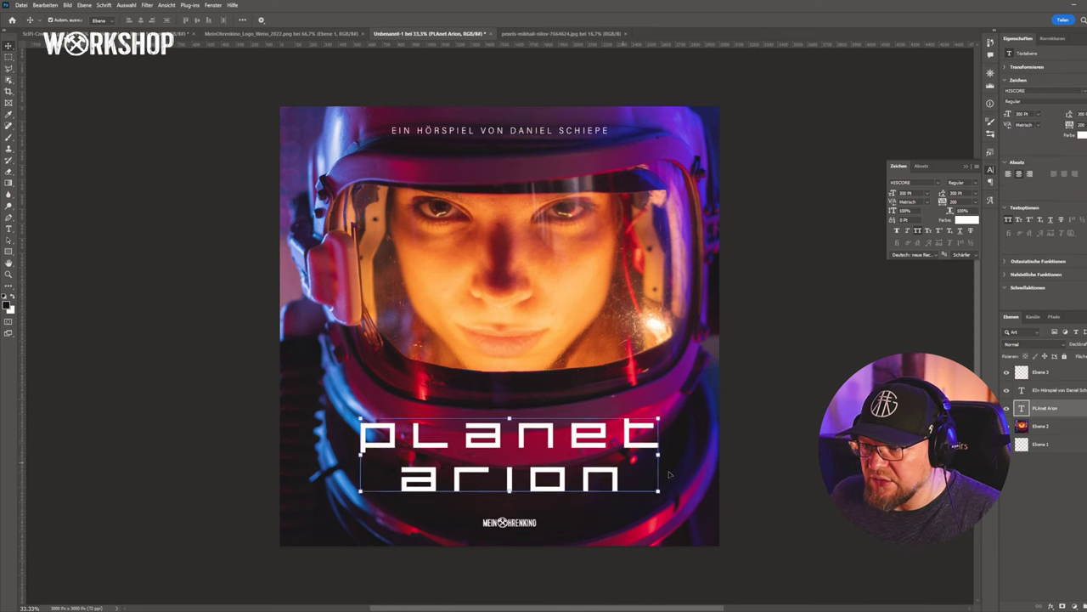
left_click(1033, 497)
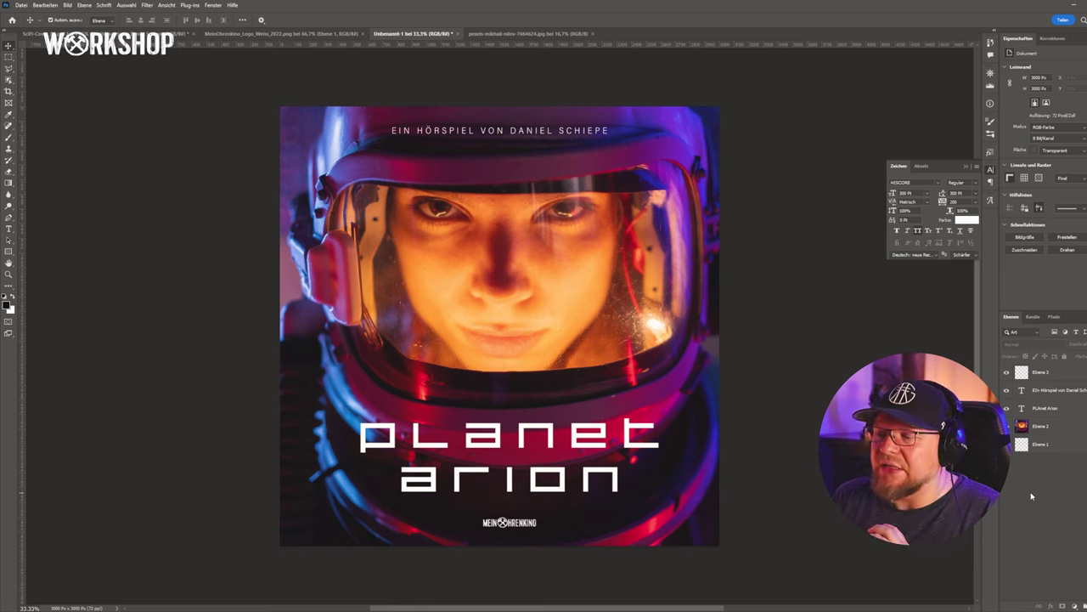
left_click(606, 482)
left_click(759, 519)
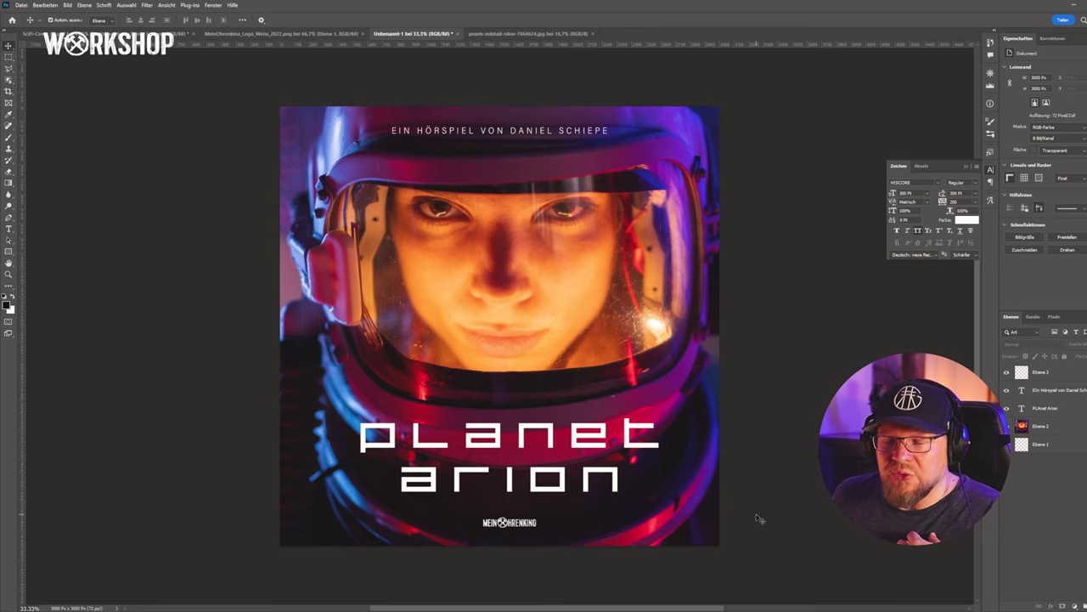
left_click(692, 491)
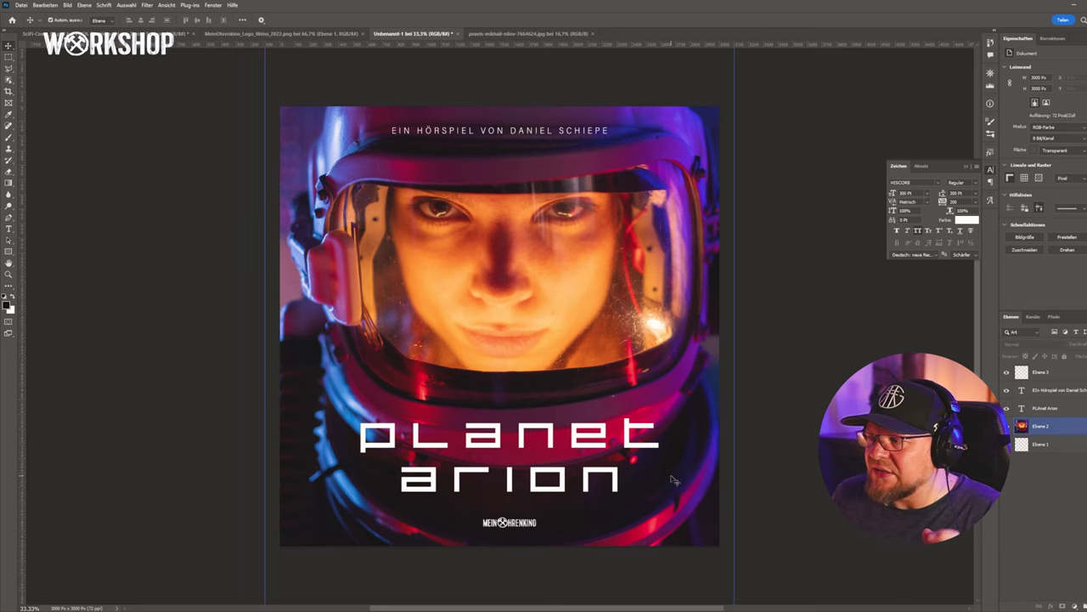
left_click(1052, 521)
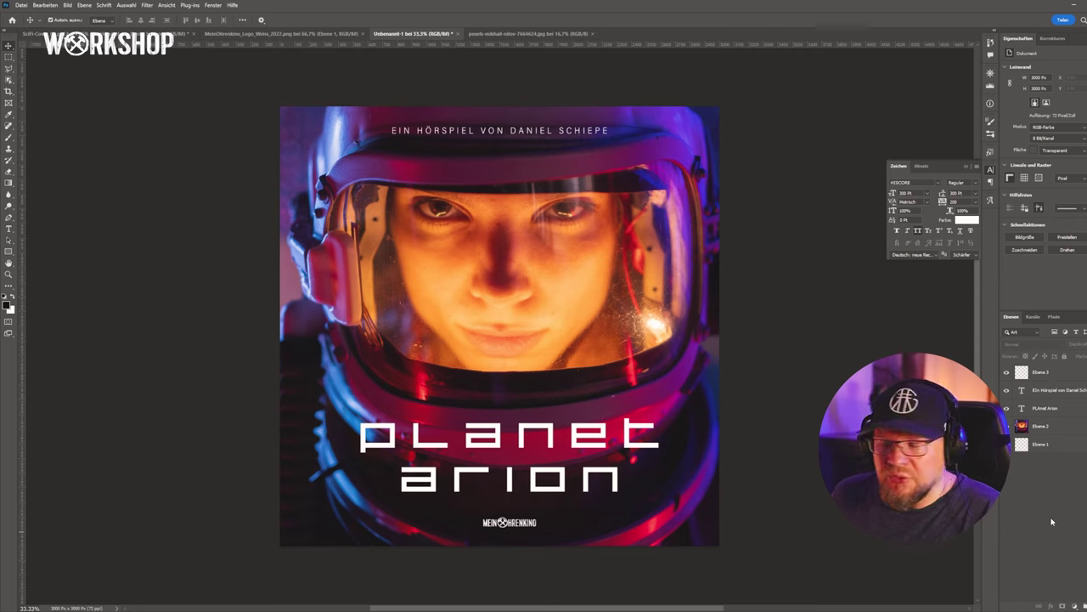
left_click(1080, 407)
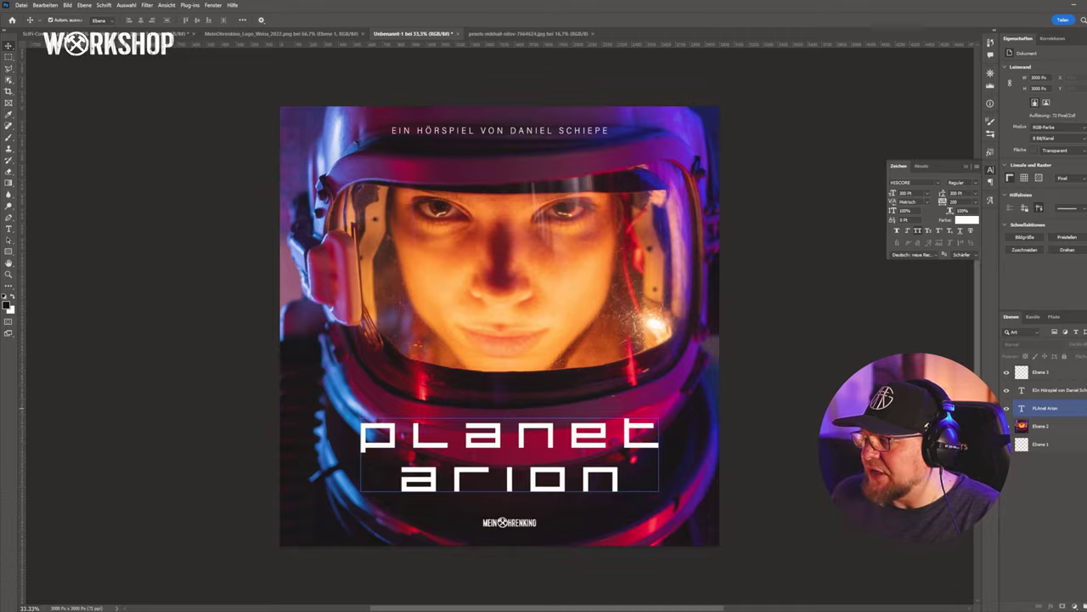
Add a 238 px Outer Glow (Schein nach außen) to the PLAnet Arion title, comparing it on and off
double_click(1083, 411)
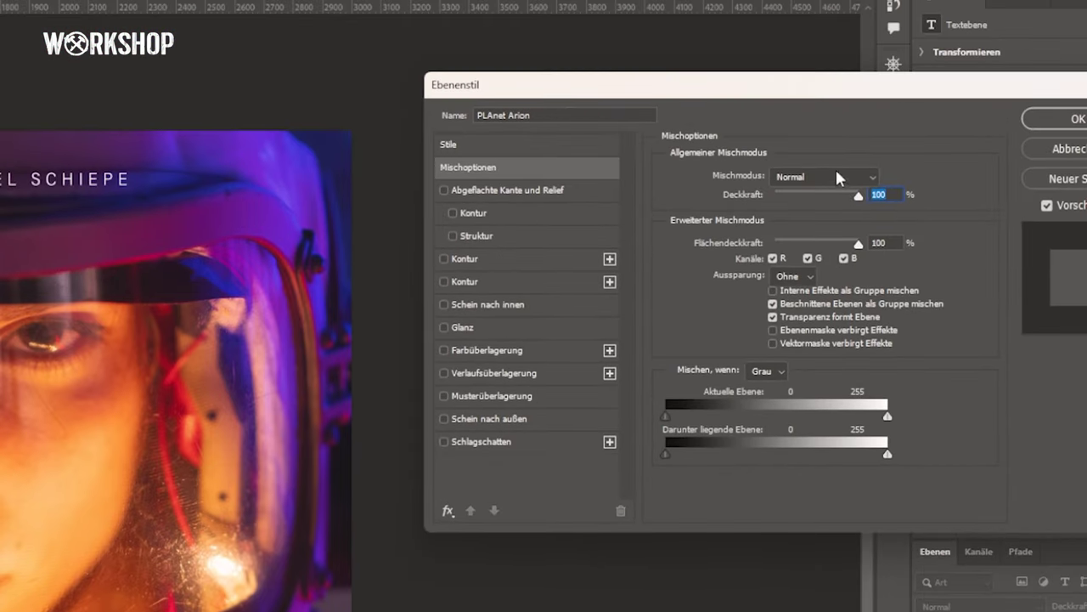
left_click_drag(842, 77, 752, 176)
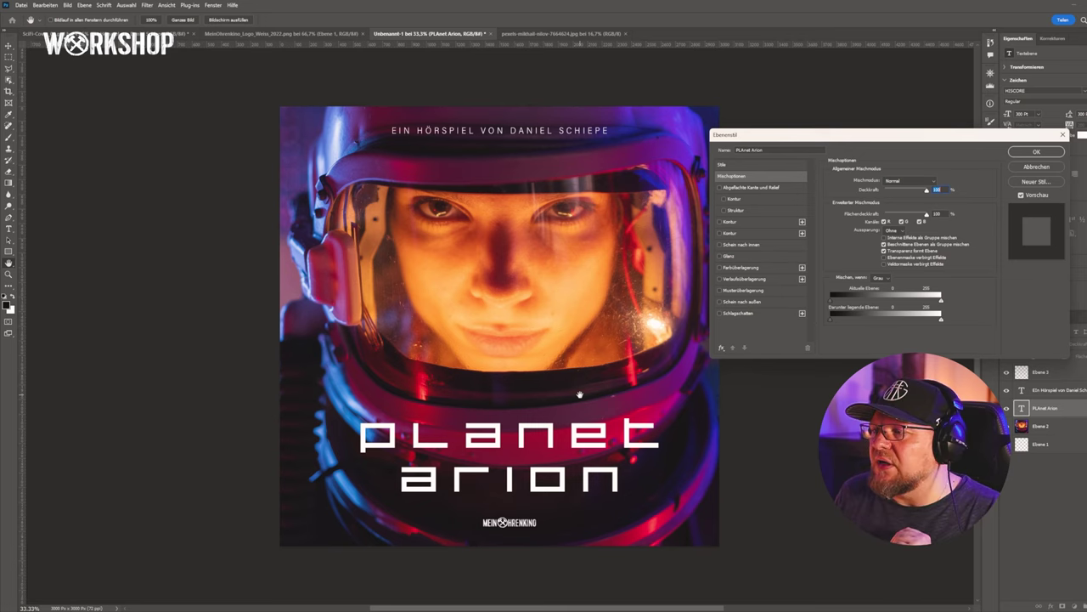
left_click_drag(827, 134, 824, 135)
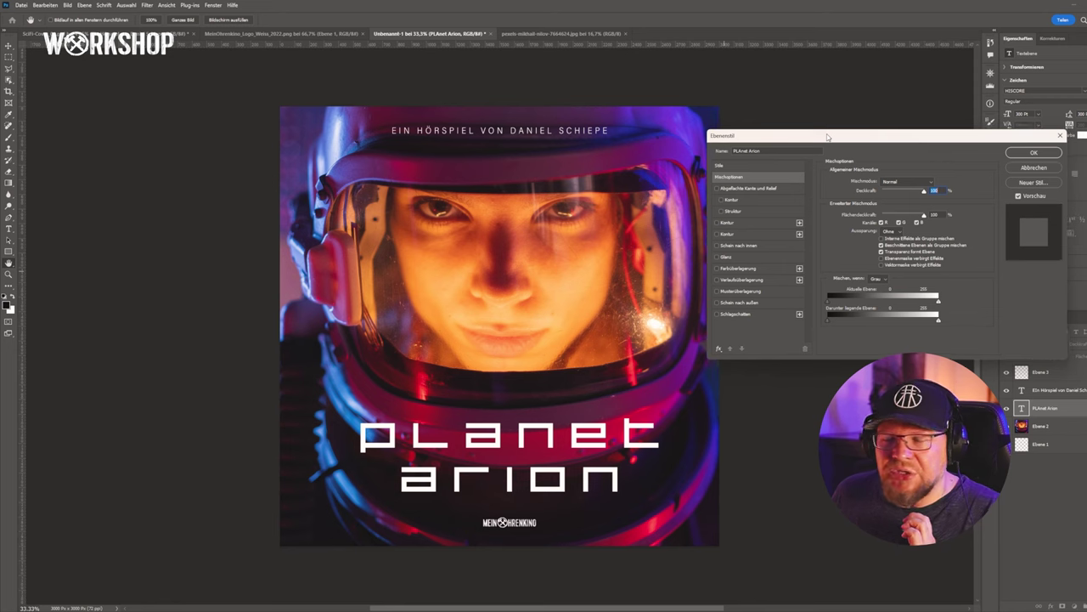
left_click(1057, 167)
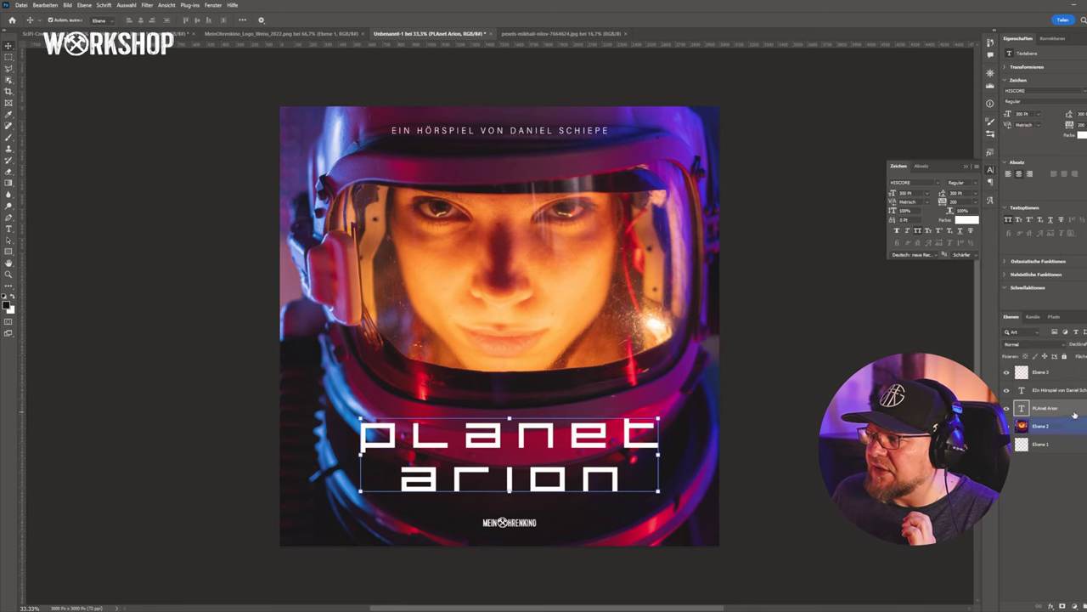
double_click(1079, 412)
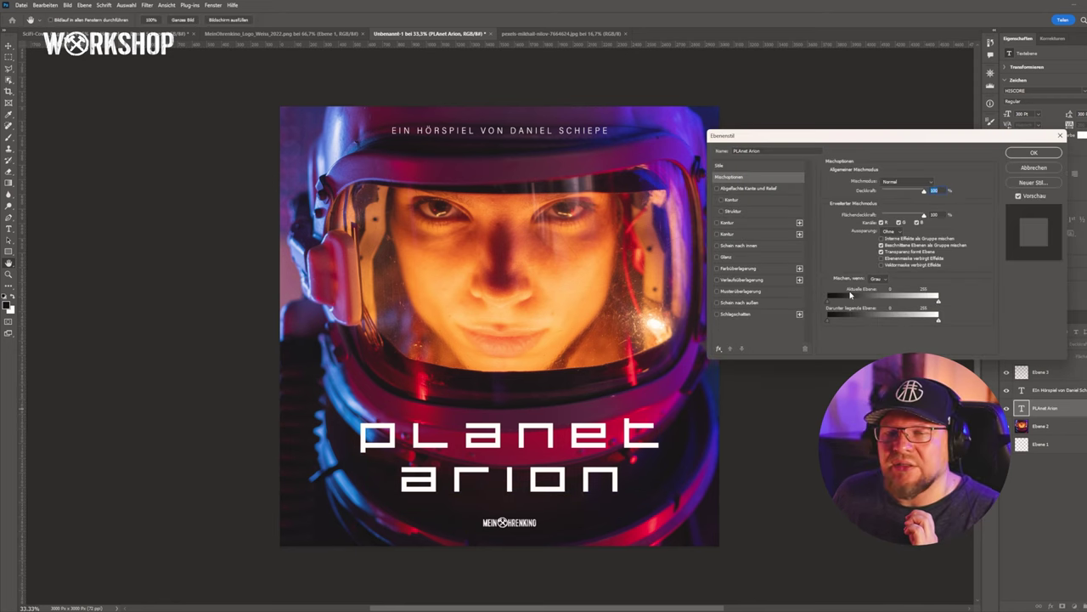
left_click_drag(891, 142, 853, 141)
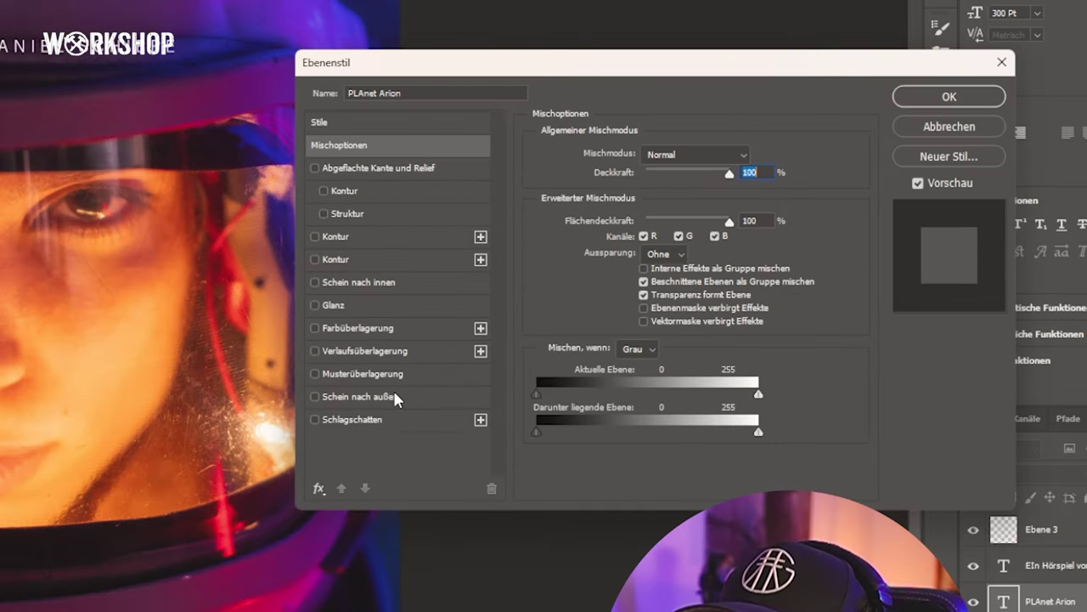
left_click(396, 398)
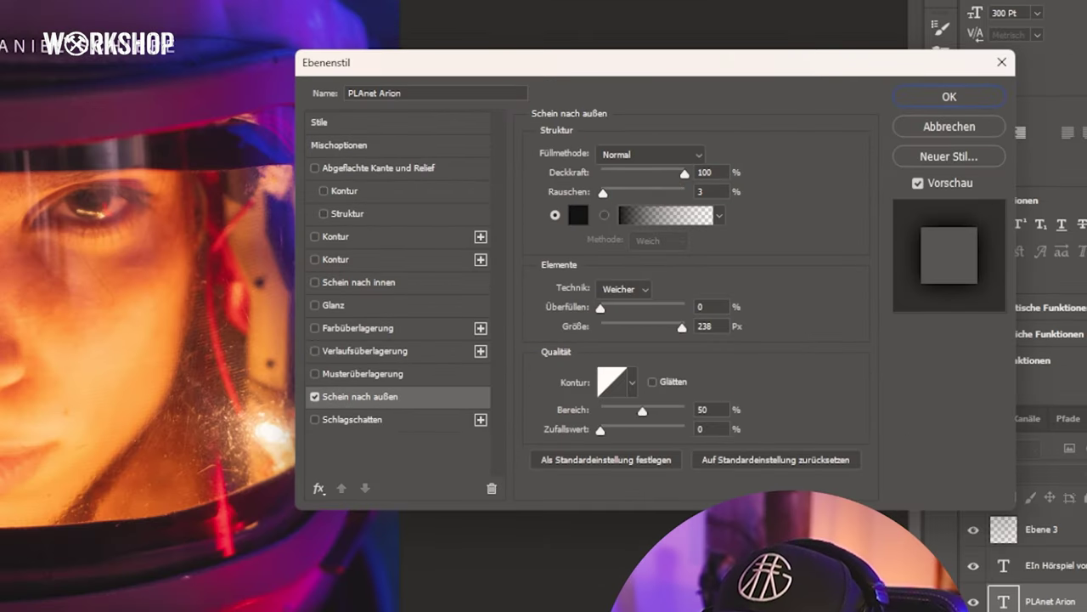
left_click_drag(687, 71, 702, 71)
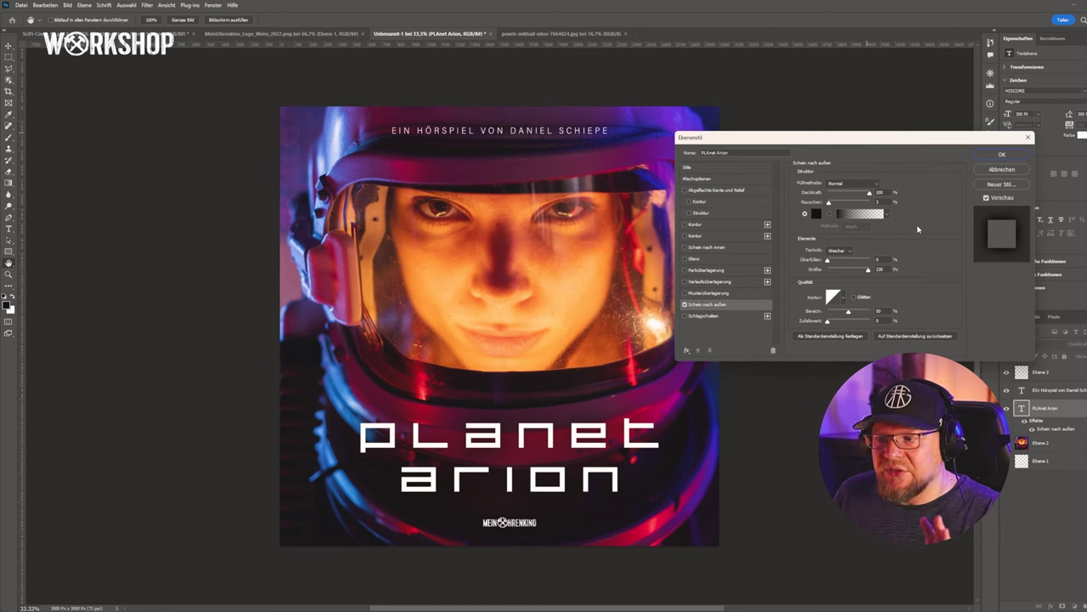
left_click(686, 305)
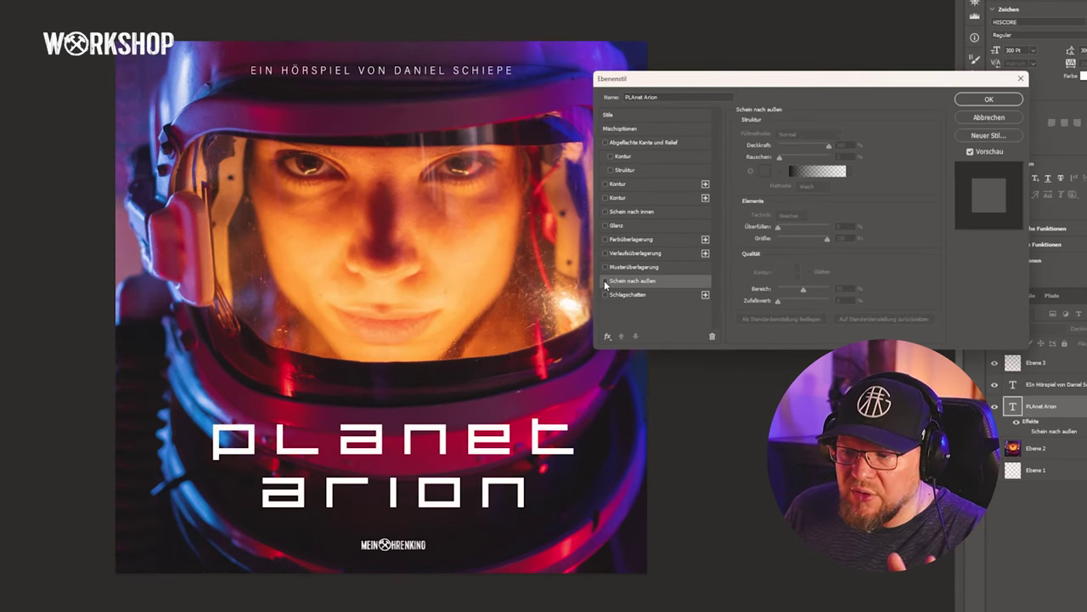
left_click(606, 282)
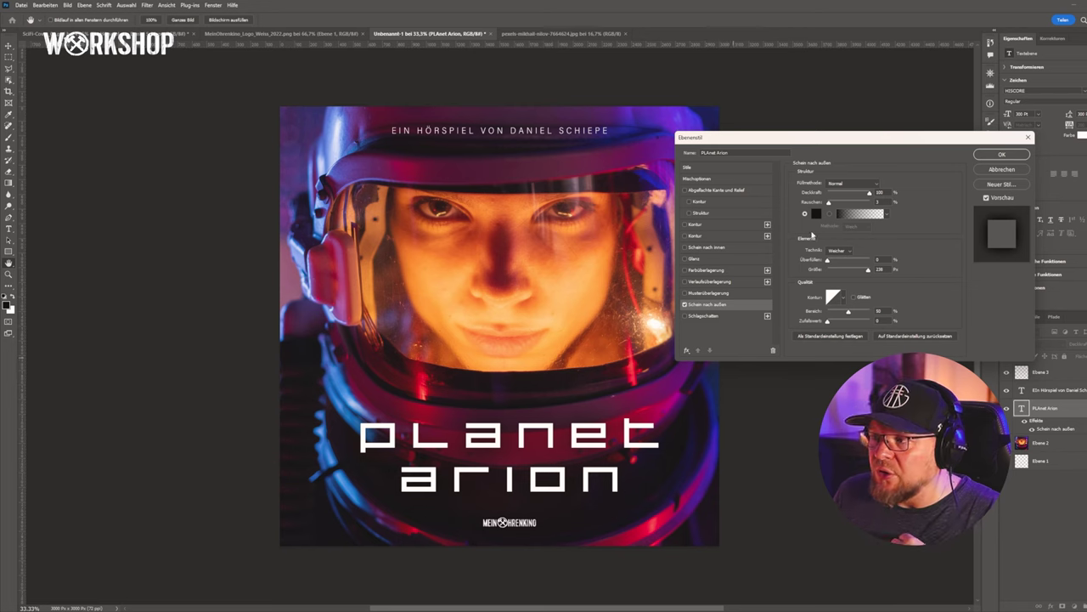
left_click(685, 304)
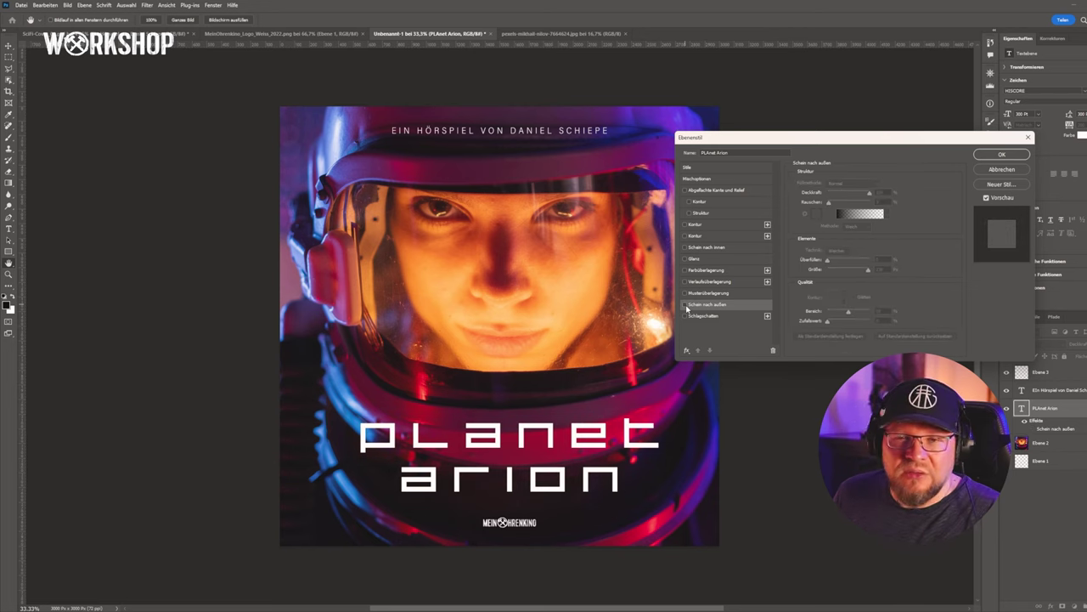
left_click(685, 304)
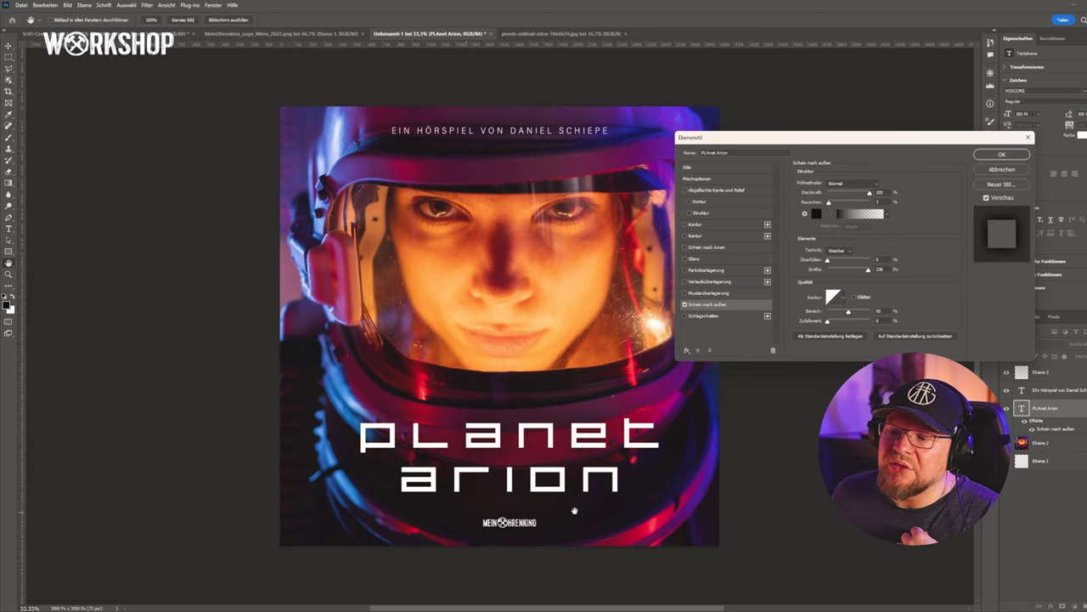
left_click(1007, 155)
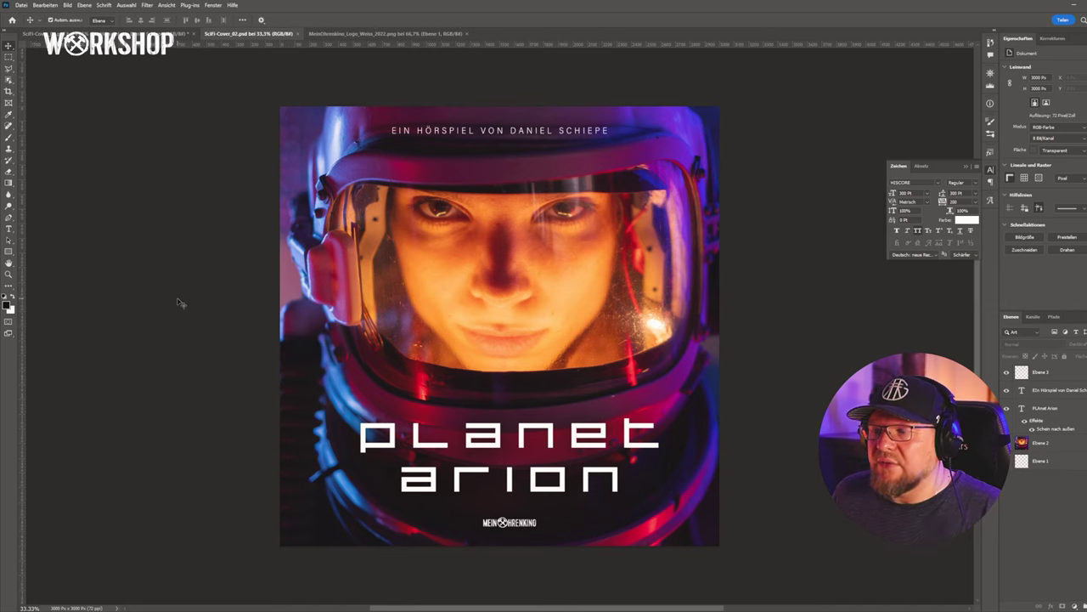
Create a new blank document from Datei > Neu, keeping the transparent background
left_click(21, 5)
left_click(25, 15)
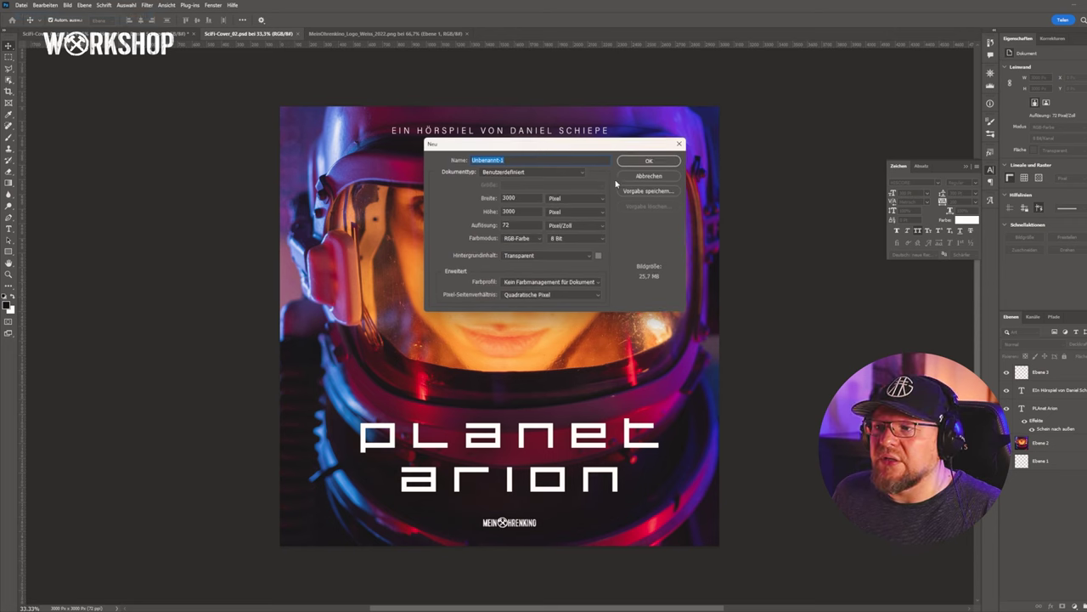
left_click(648, 163)
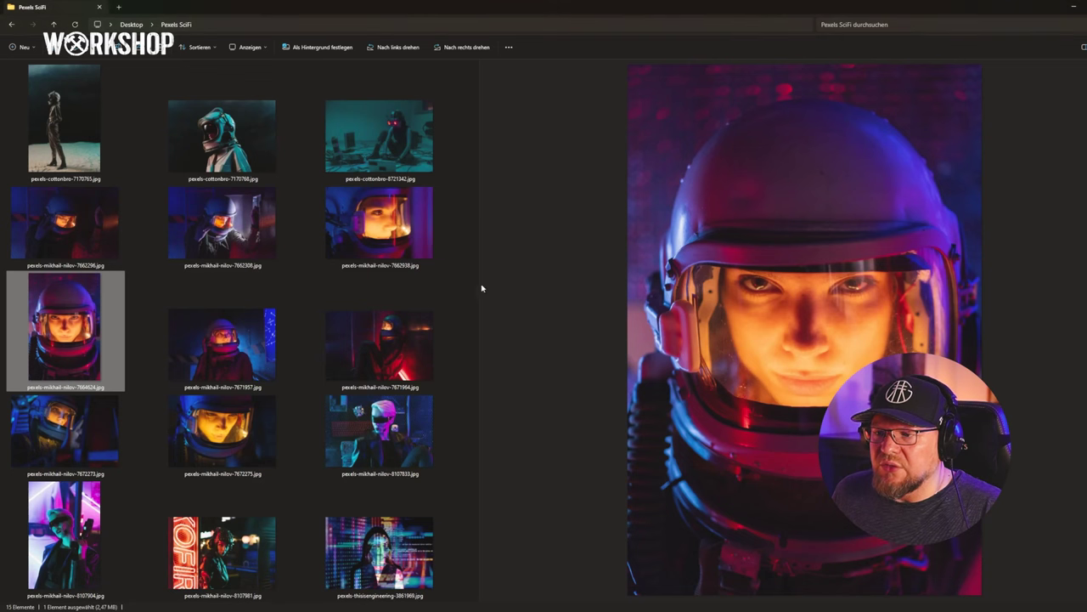
Preview the Pexels SciFi photos and open the teal goggled-woman image pexels-cottonbro-8721342.jpg
left_click(464, 271)
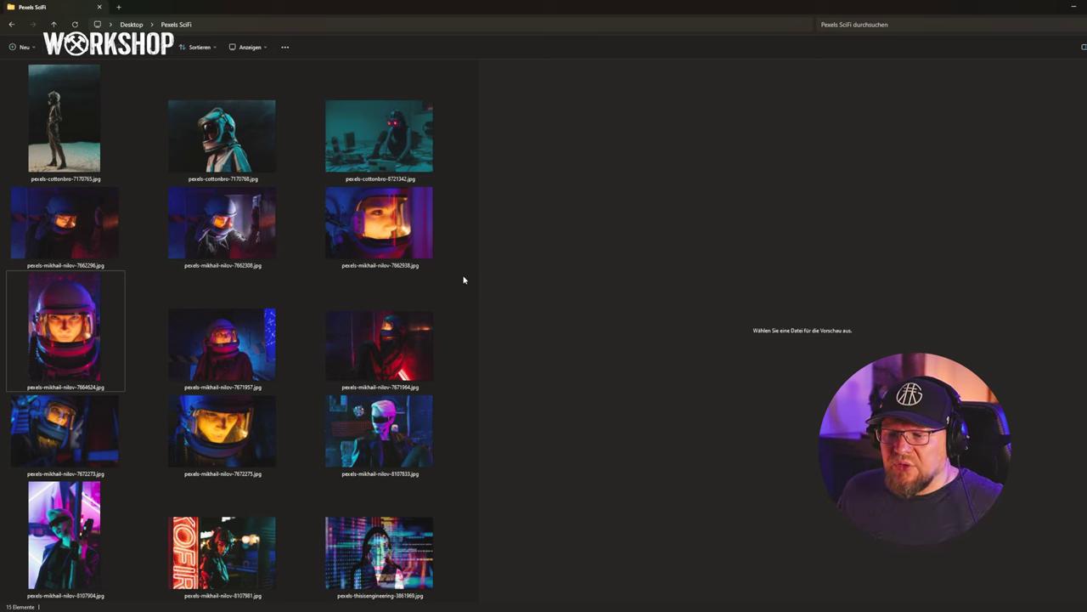
left_click(209, 582)
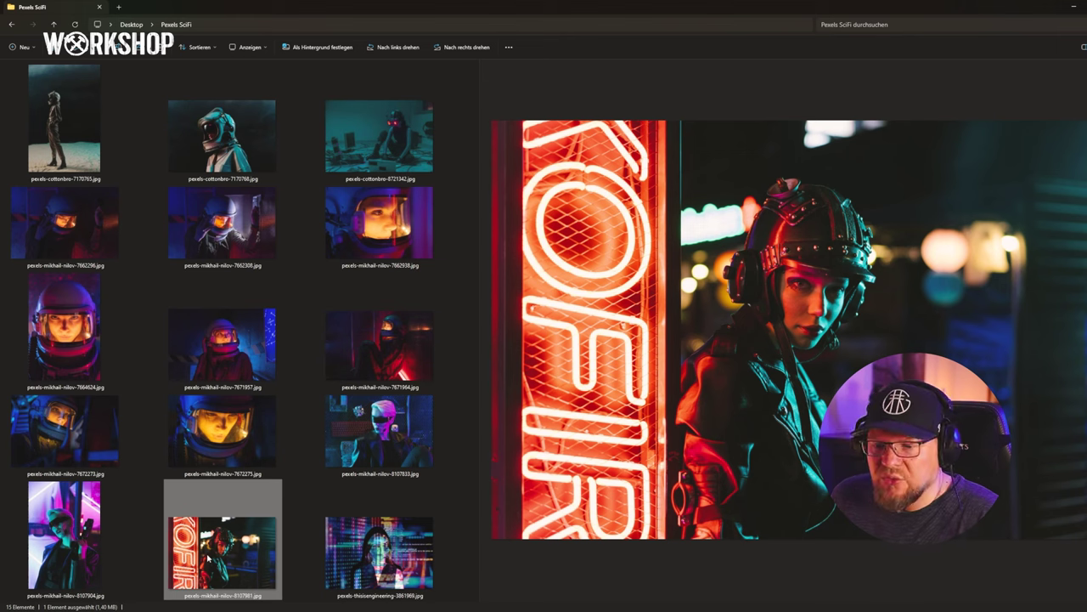
left_click(106, 534)
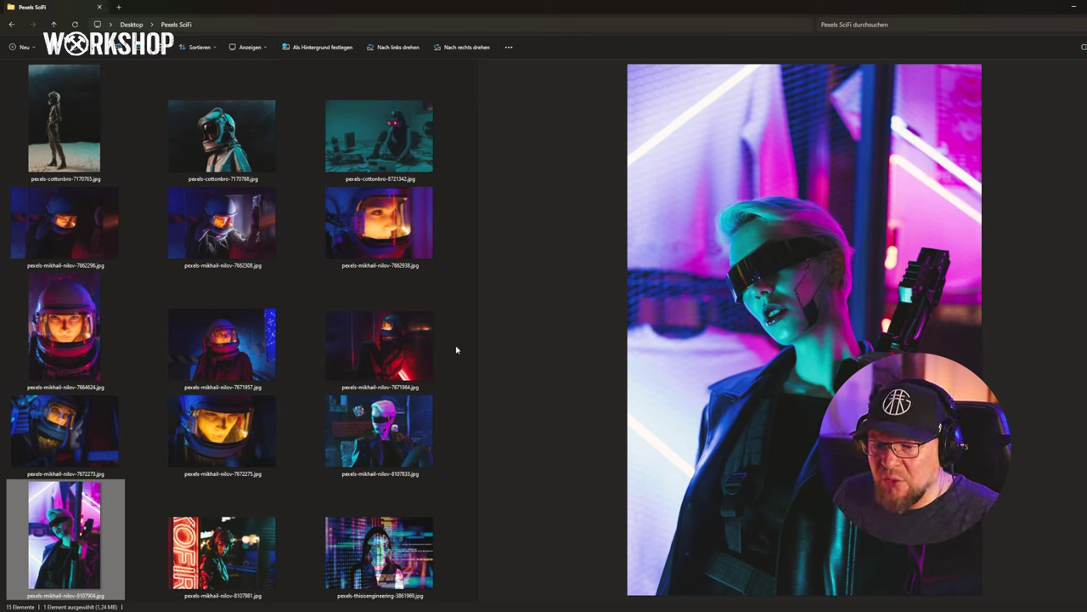
left_click(357, 170)
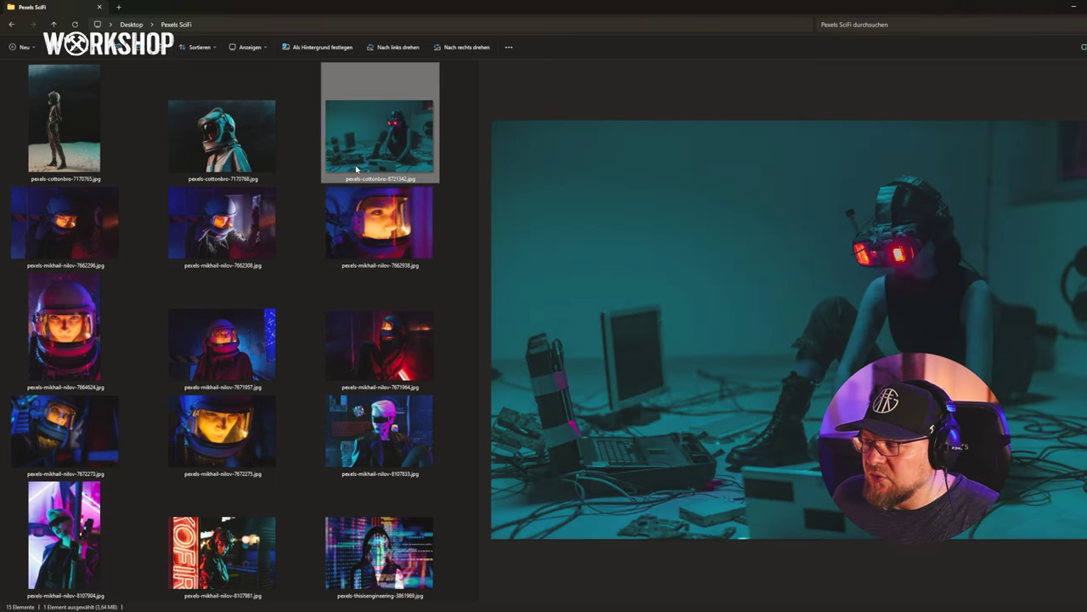
double_click(357, 155)
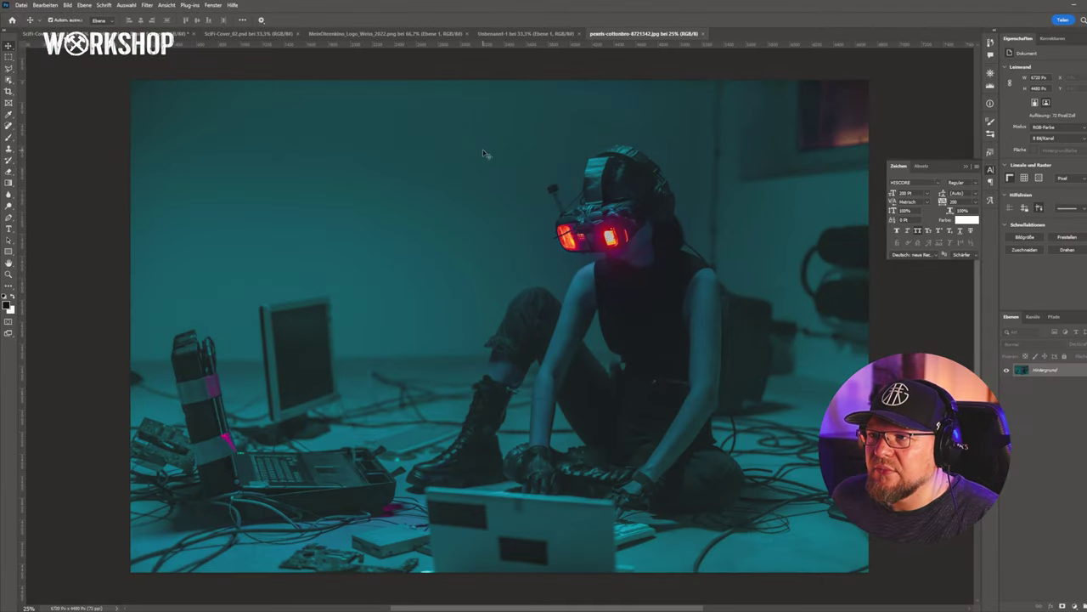
Drag the teal photo into Unbenannt-1, scale it to fill the canvas, then show the Delta One cover
mouse_move(482, 153)
left_mouse_down()
mouse_move(483, 168)
mouse_move(474, 161)
left_mouse_up()
left_click_drag(557, 195, 459, 365)
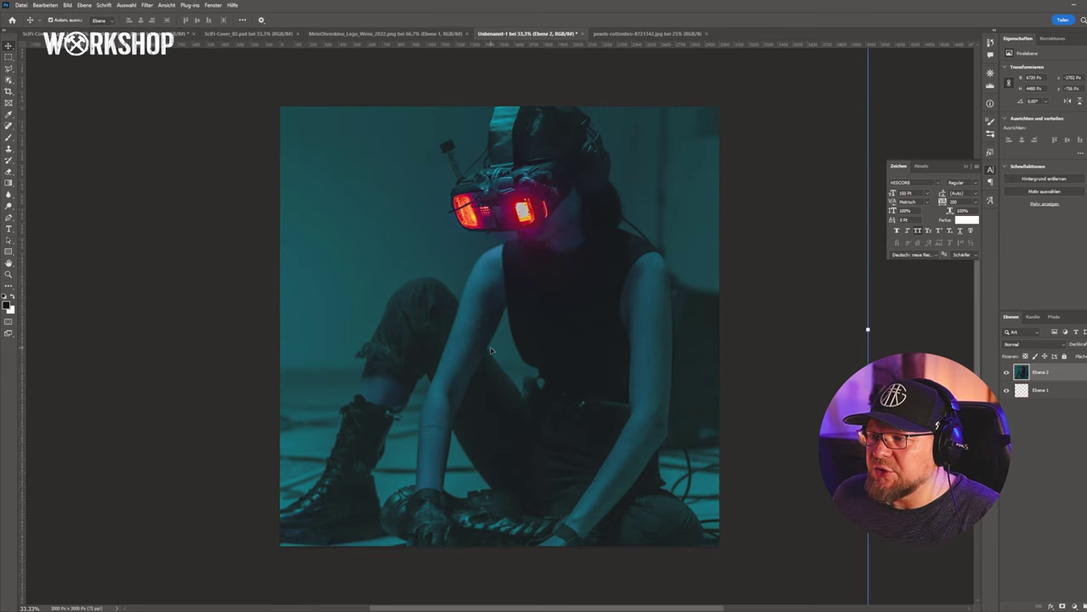
key("ctrl+minus")
key("ctrl+minus")
key("ctrl+minus")
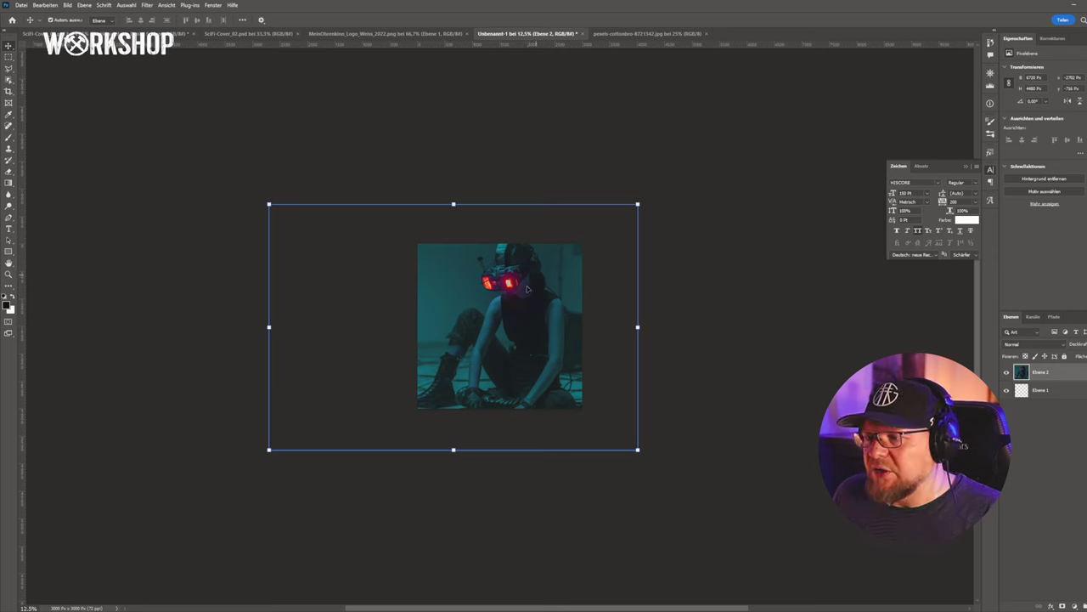
left_click_drag(267, 447, 321, 413)
left_click_drag(480, 204, 479, 221)
left_click_drag(497, 289, 511, 289)
key("Return")
key("ctrl+0")
left_click(612, 203)
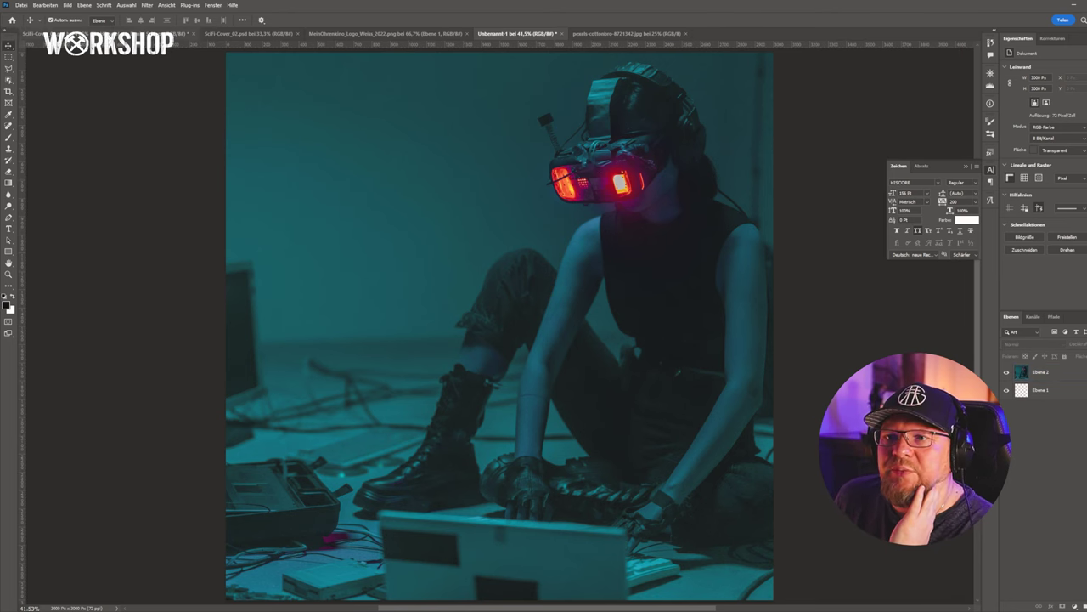
left_click(136, 33)
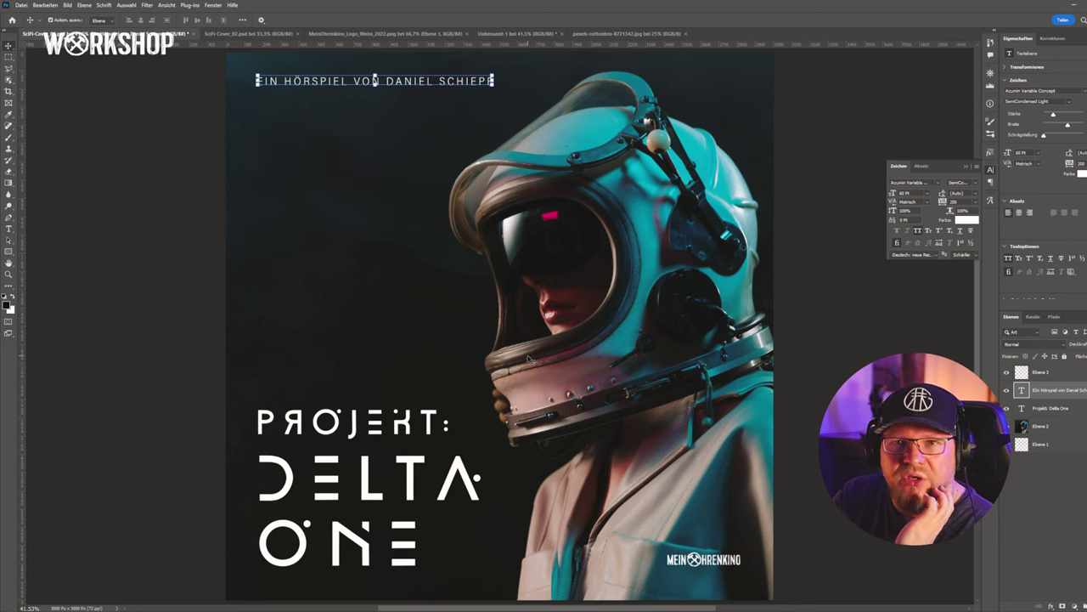
In Unbenannt-1, reposition the VR-goggles photo so the figure sits on the canvas's right half
left_click(494, 35)
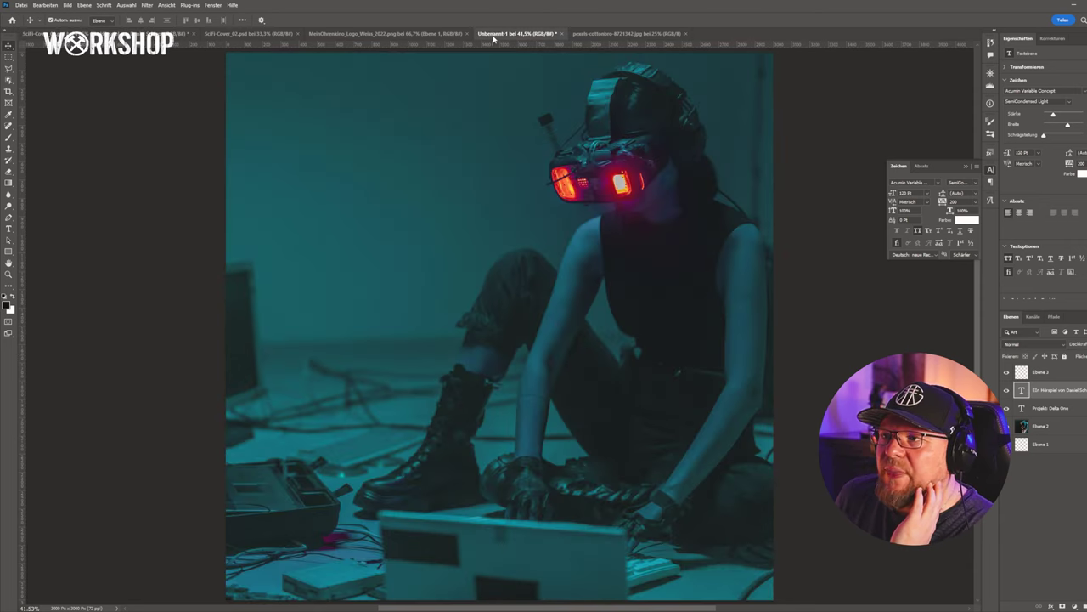
left_click_drag(752, 286, 699, 272)
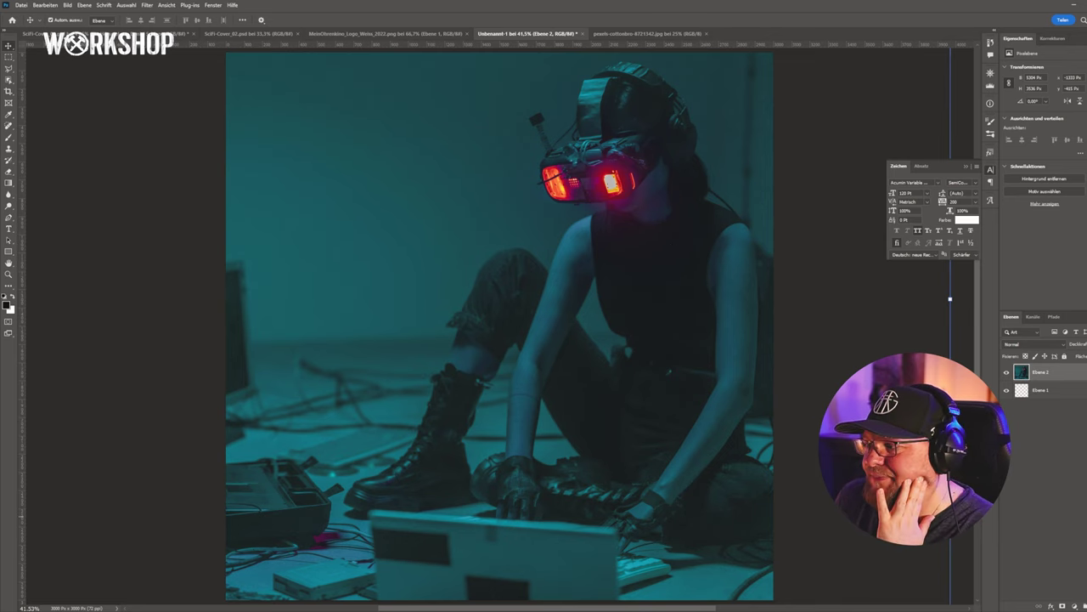
Deselect the Ebene 2 photo layer
left_click(964, 93)
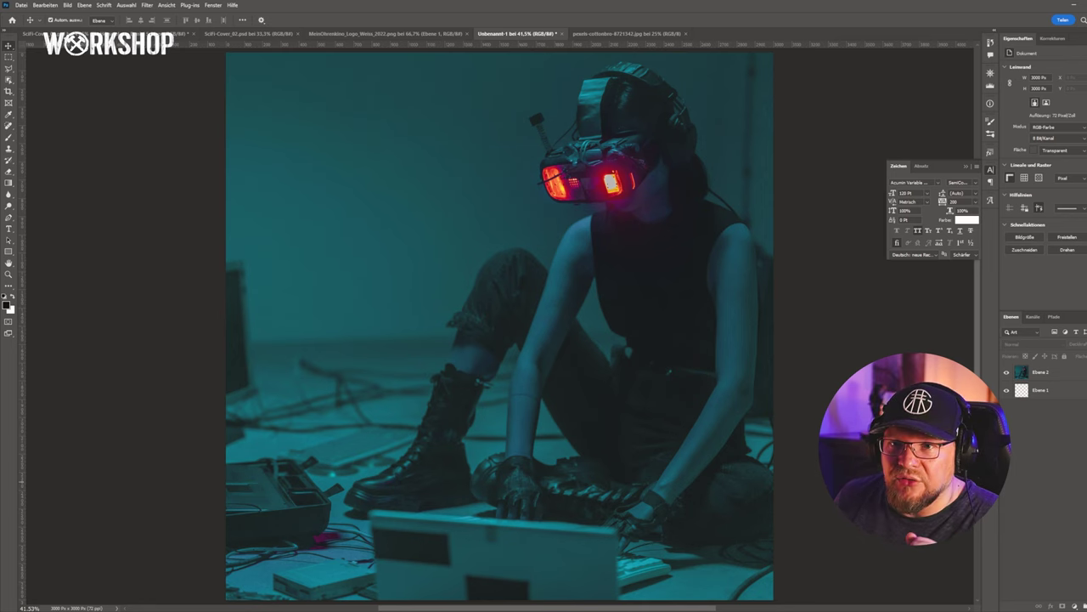
Type the title INFIZIERT in De Valencia Regular, initially at 300 pt with tracking 100
key("t")
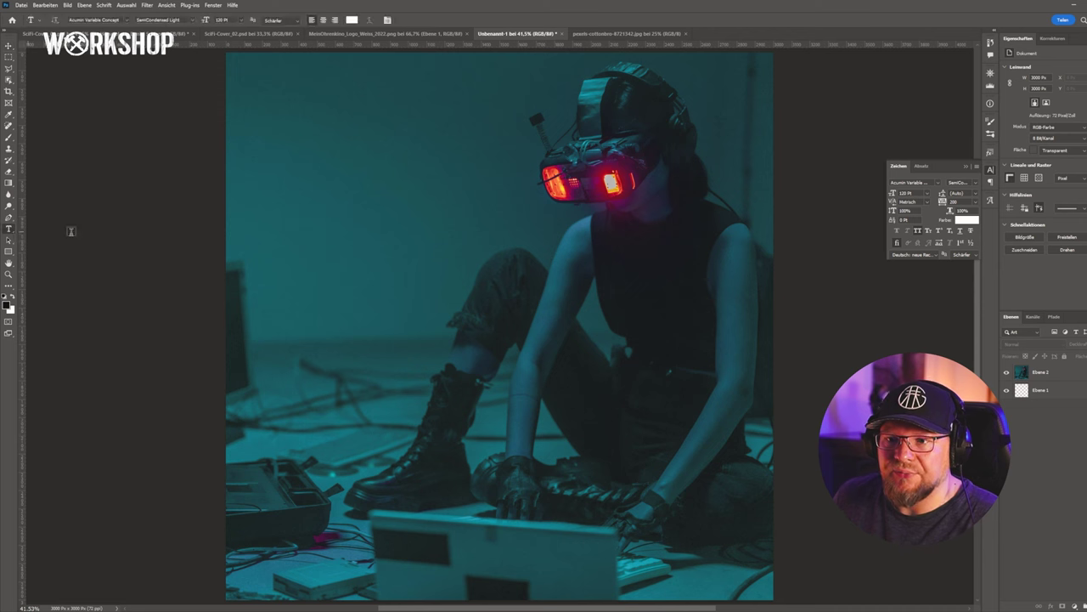
left_click(264, 170)
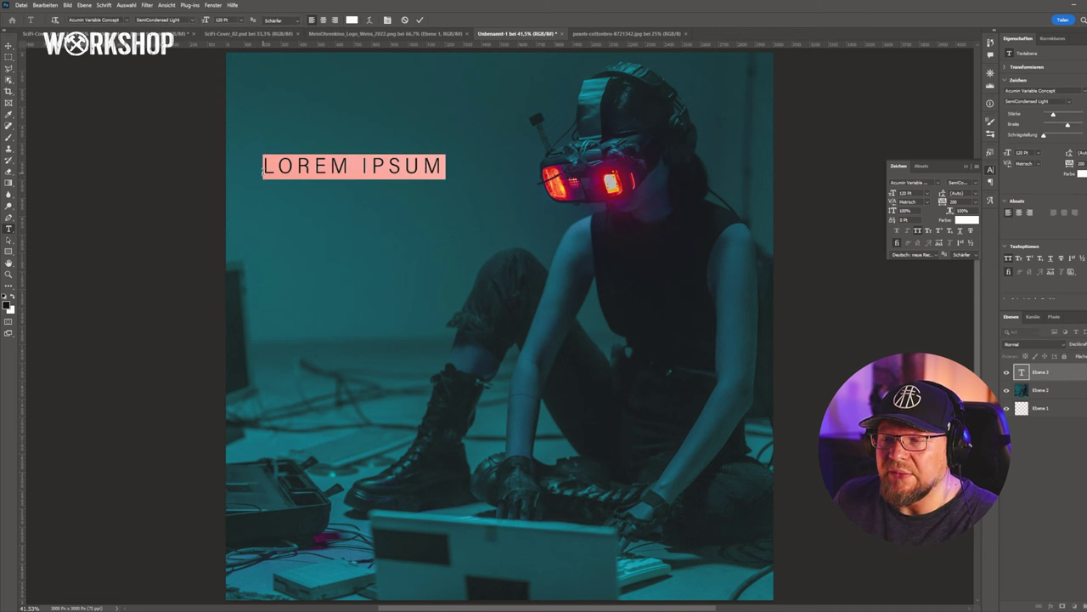
left_click(126, 20)
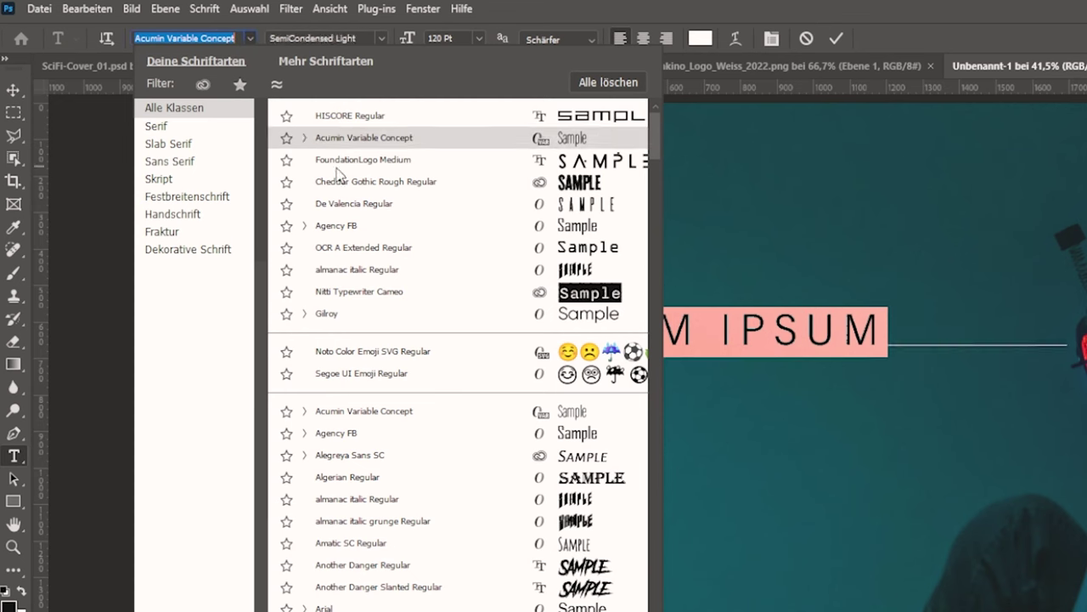
left_click(338, 205)
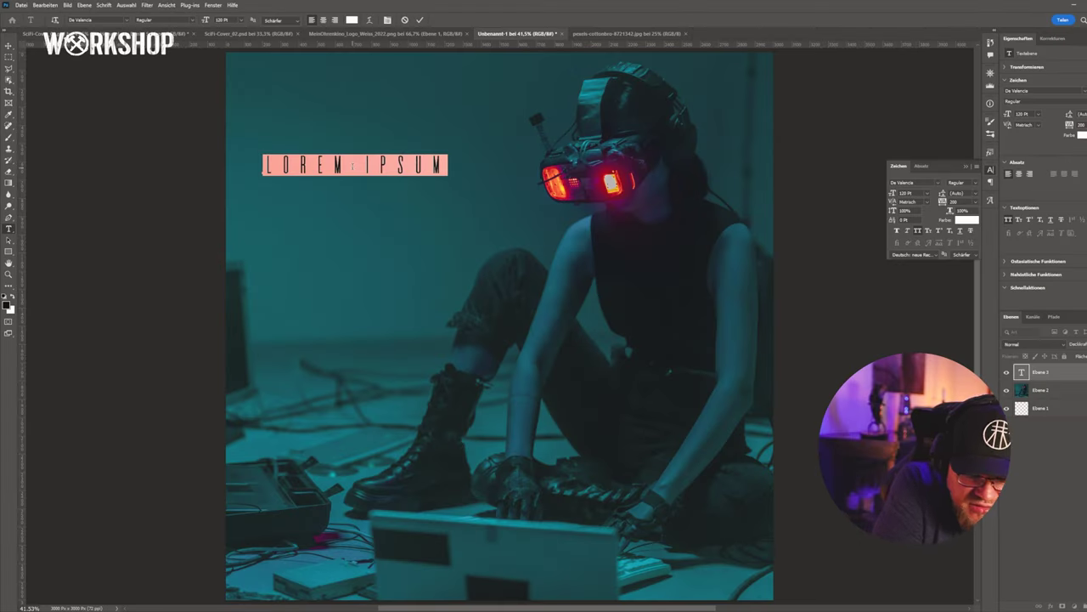
type("INFIZ")
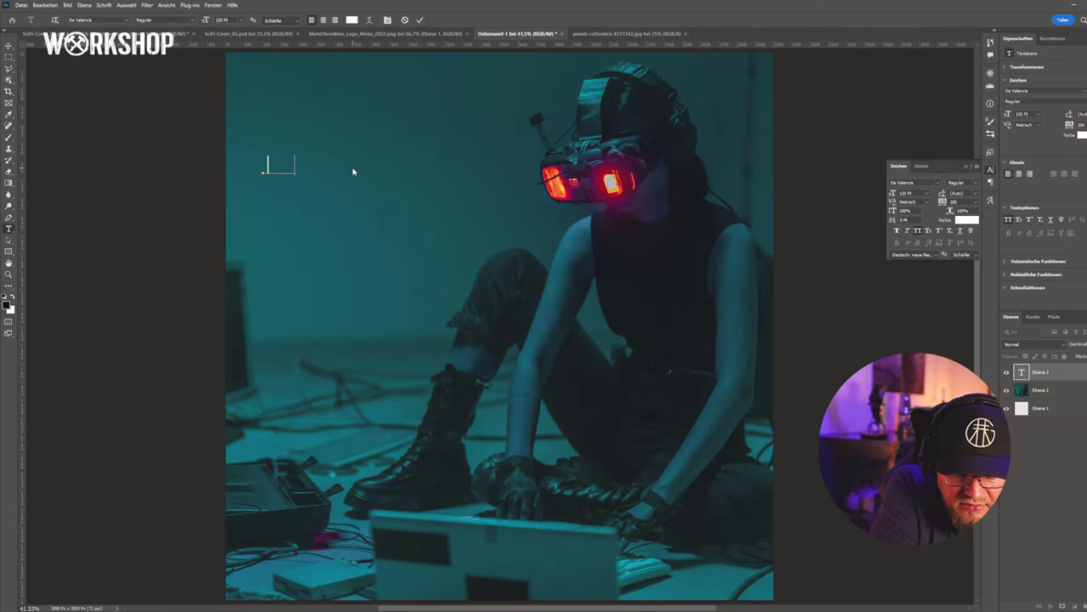
type("IERT")
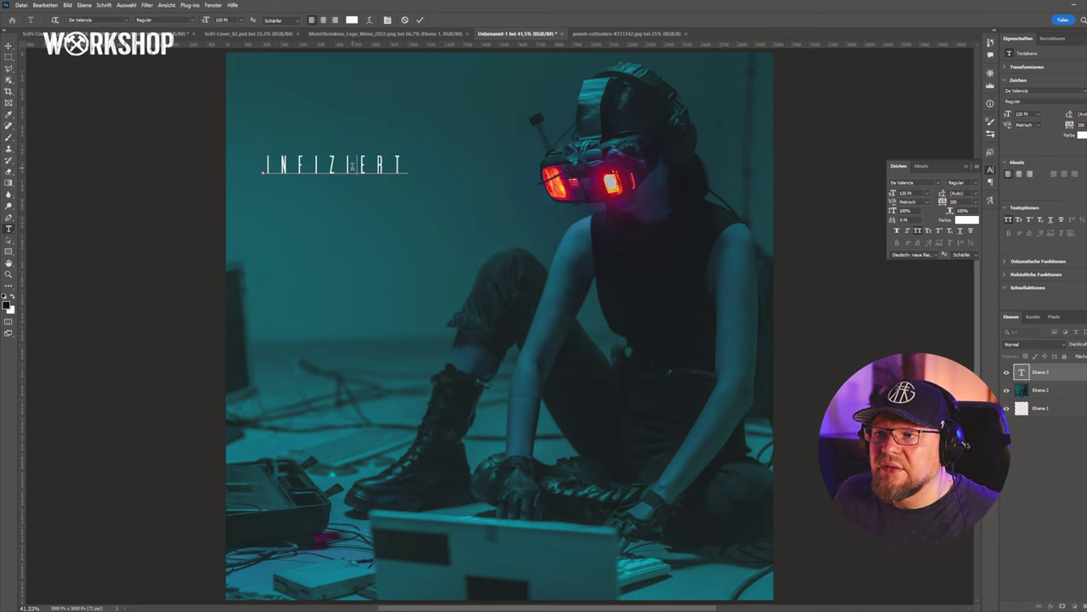
key("ctrl+a")
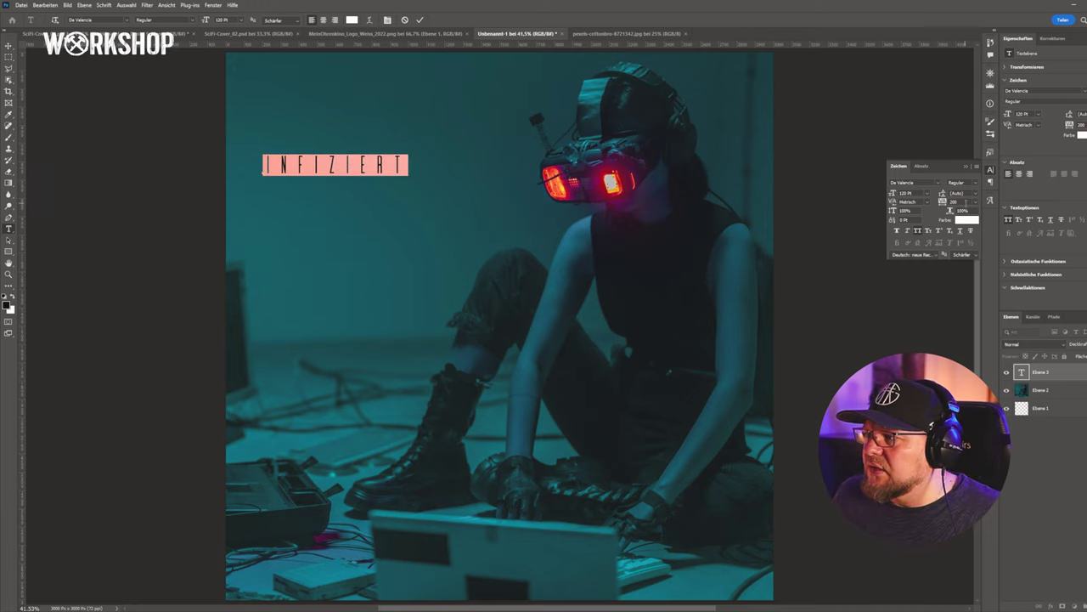
left_click(935, 200)
type("100")
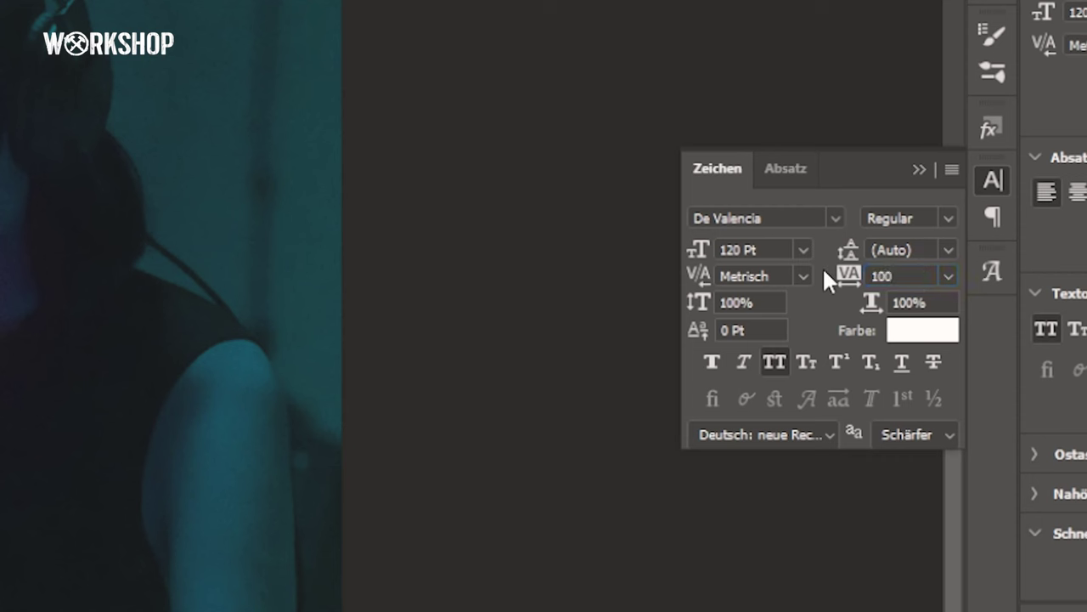
left_click(776, 249)
type("300")
key("Return")
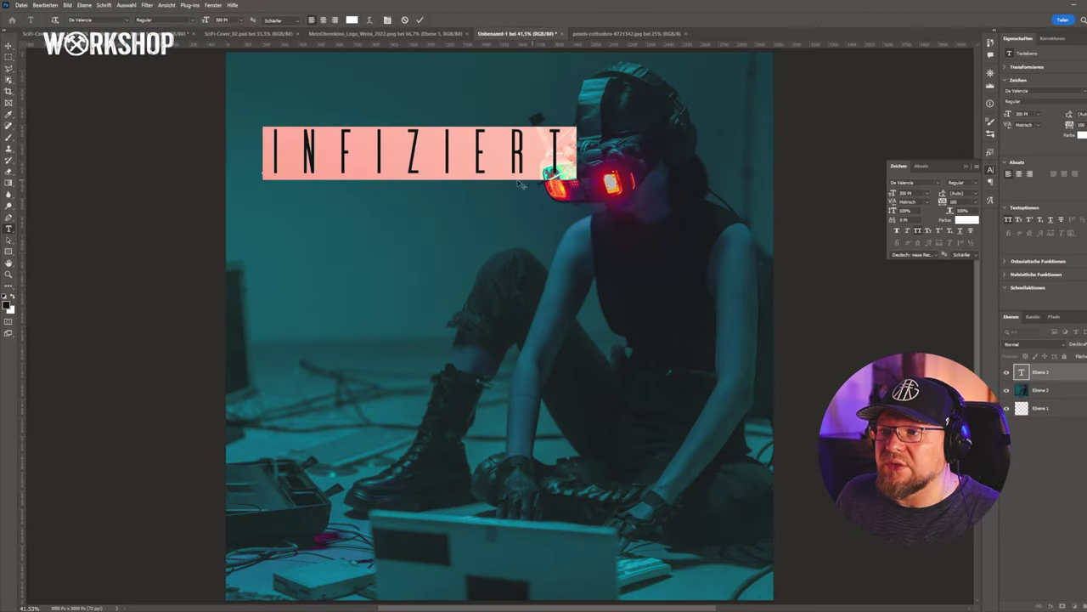
Adjust the INFIZIERT title to tracking 50 and a 280 pt font size
double_click(493, 151)
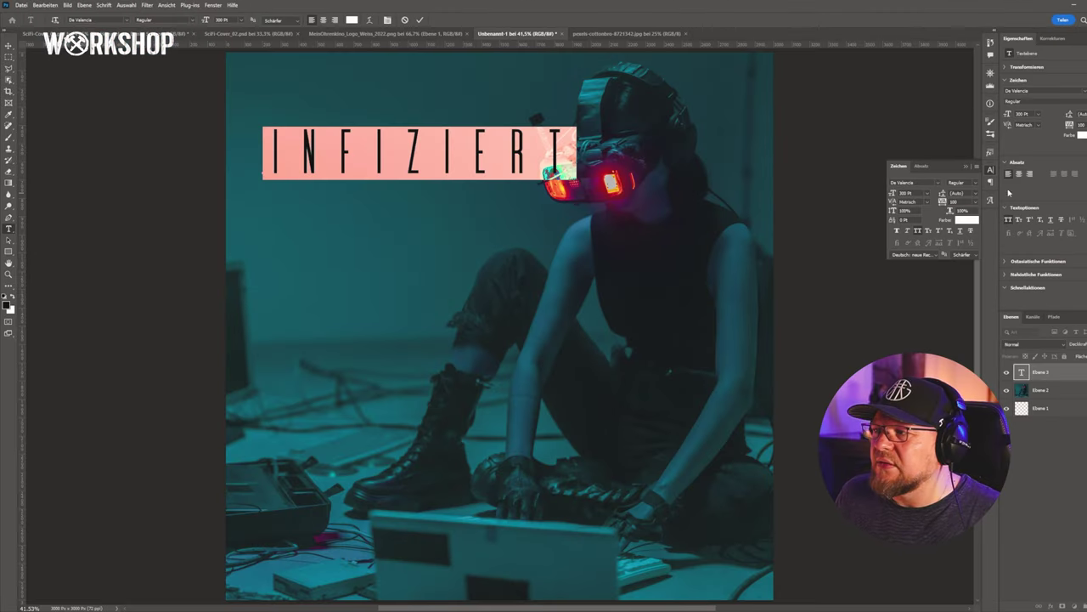
left_click(955, 201)
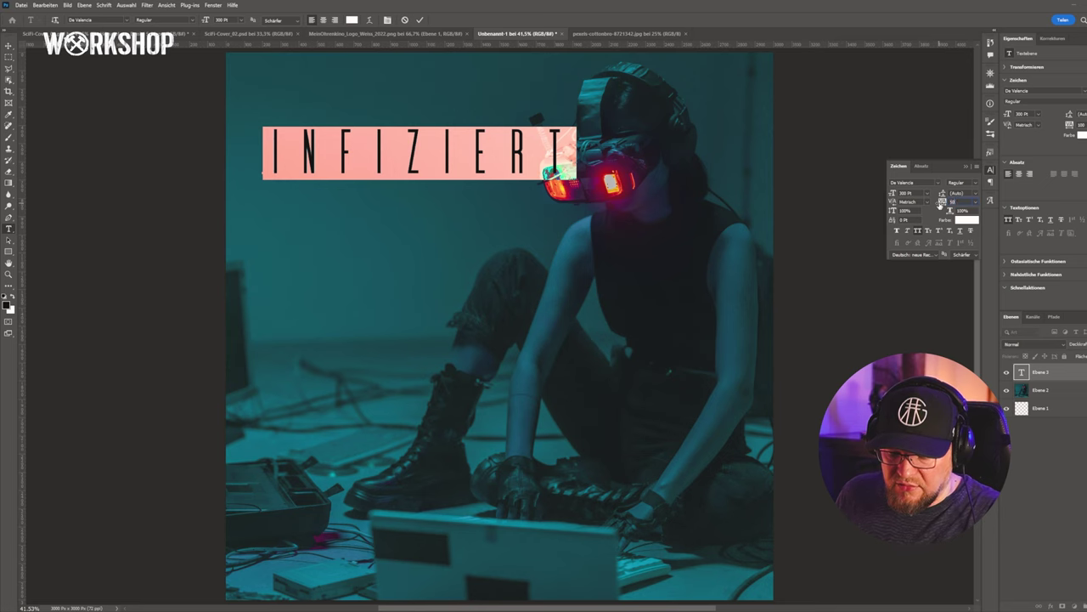
type("50")
key("Return")
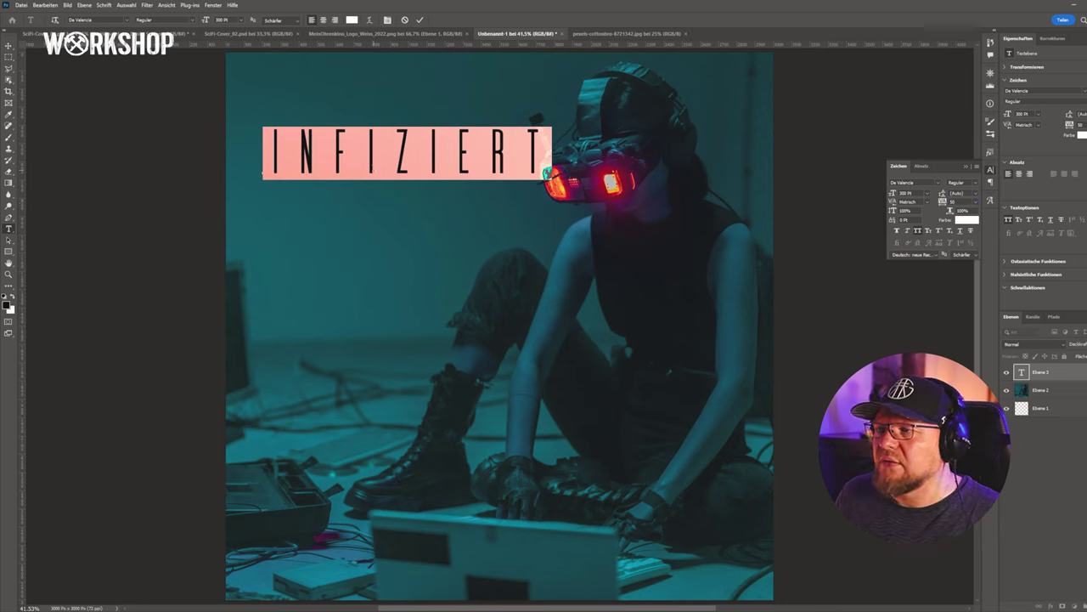
left_click(916, 192)
type("280")
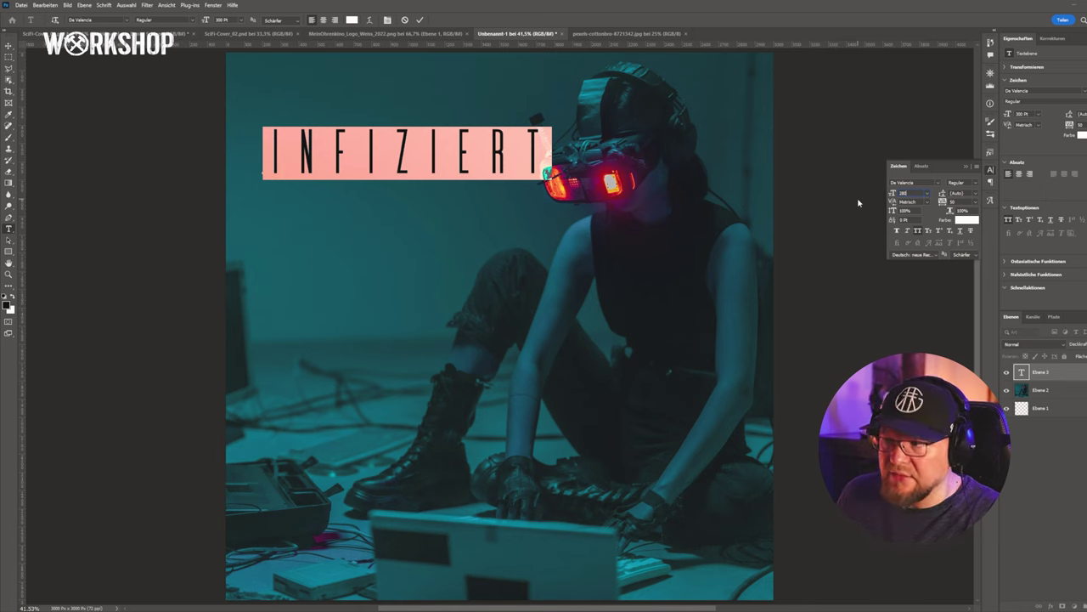
key("Return")
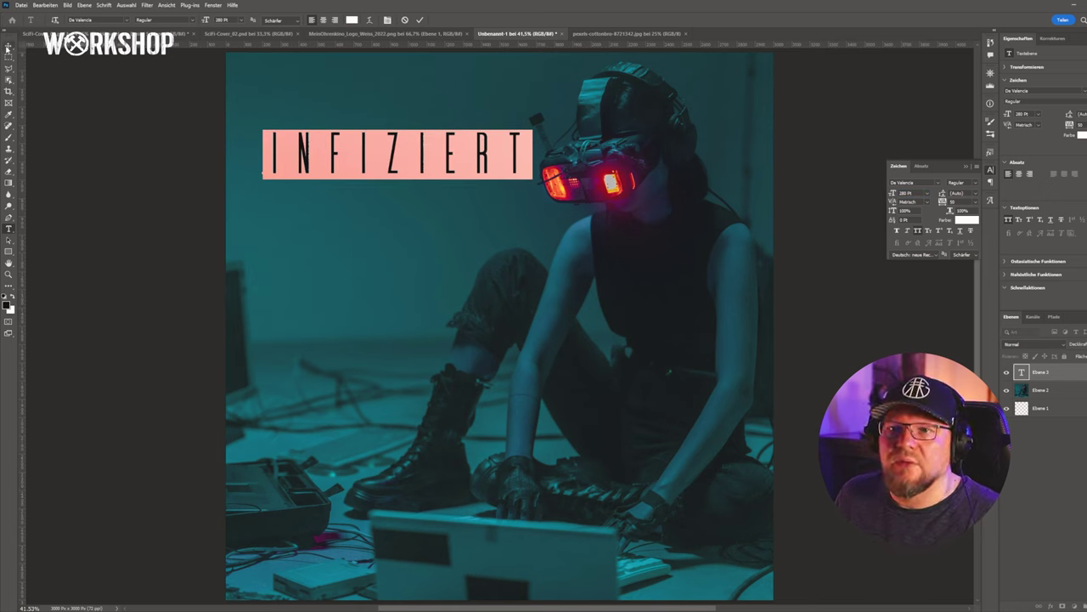
Position INFIZIERT at the upper left beside the goggles and bring up the Planet Arion cover
left_click(9, 46)
left_click_drag(373, 154, 359, 180)
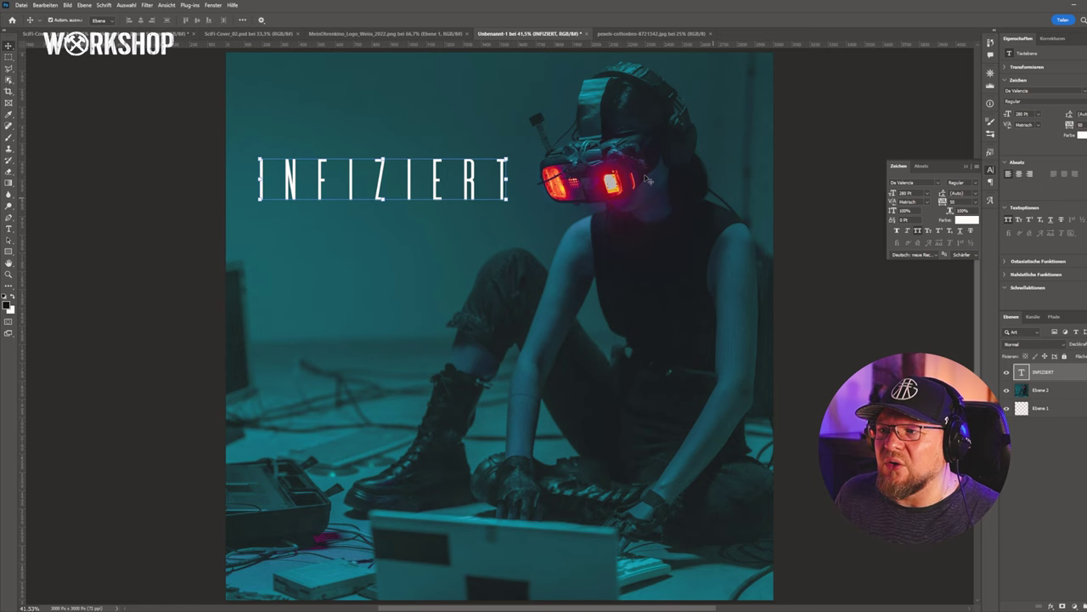
left_click(551, 195)
left_click_drag(374, 181, 383, 182)
left_click(357, 260)
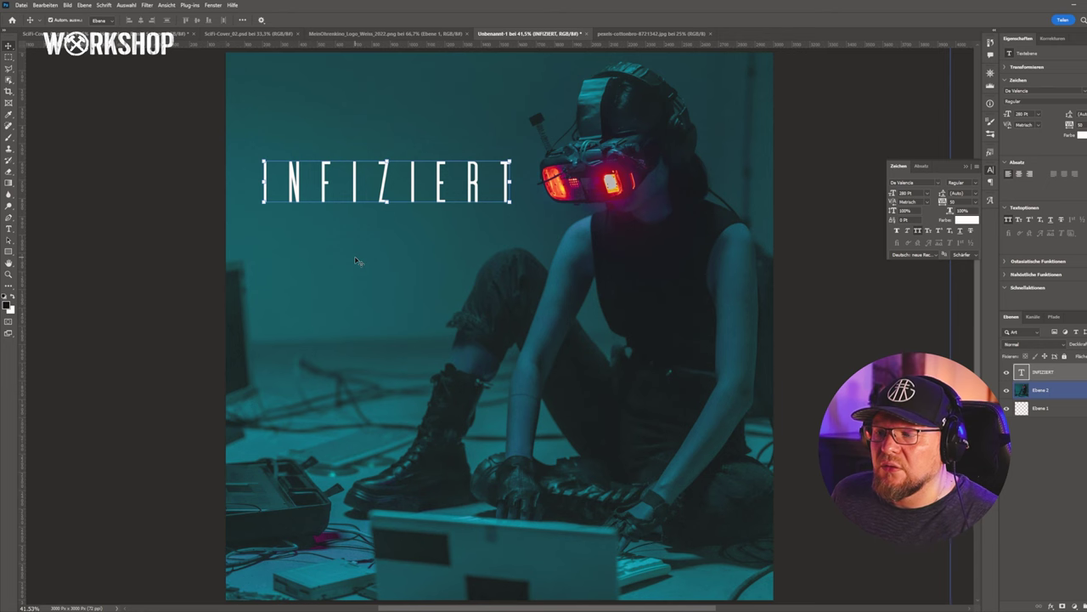
left_click(381, 42)
left_click(248, 33)
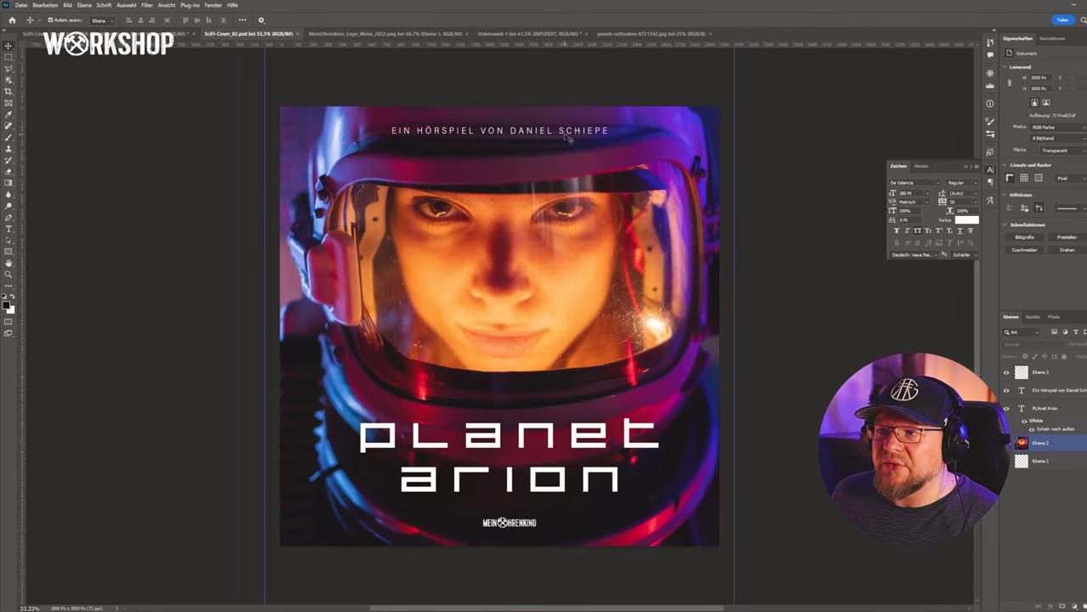
Duplicate the author credit layer from Planet Arion into the untitled INFIZIERT document
right_click(1083, 396)
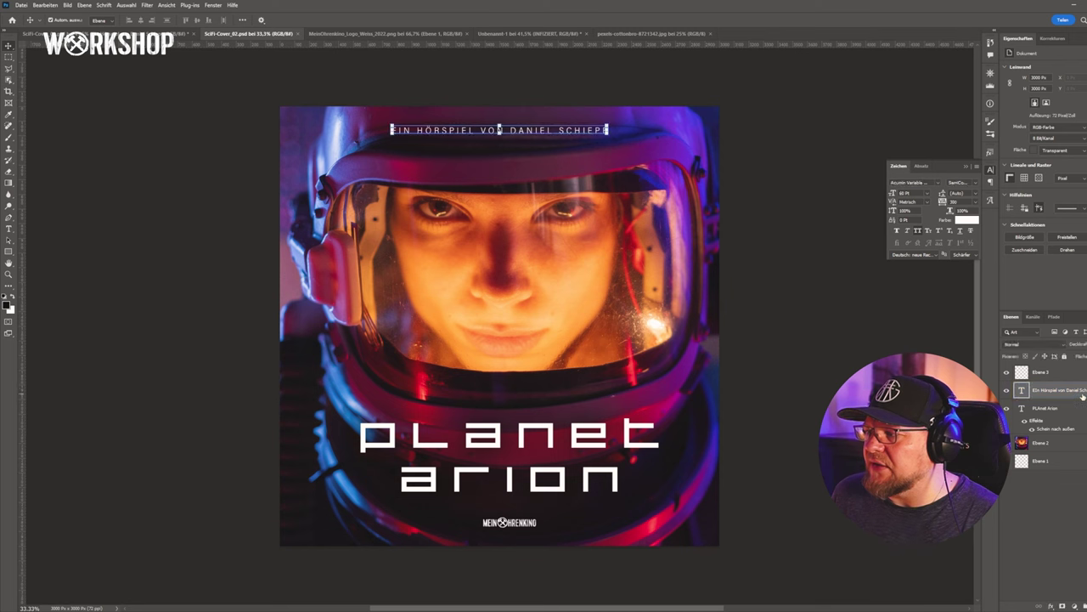
left_click(1006, 72)
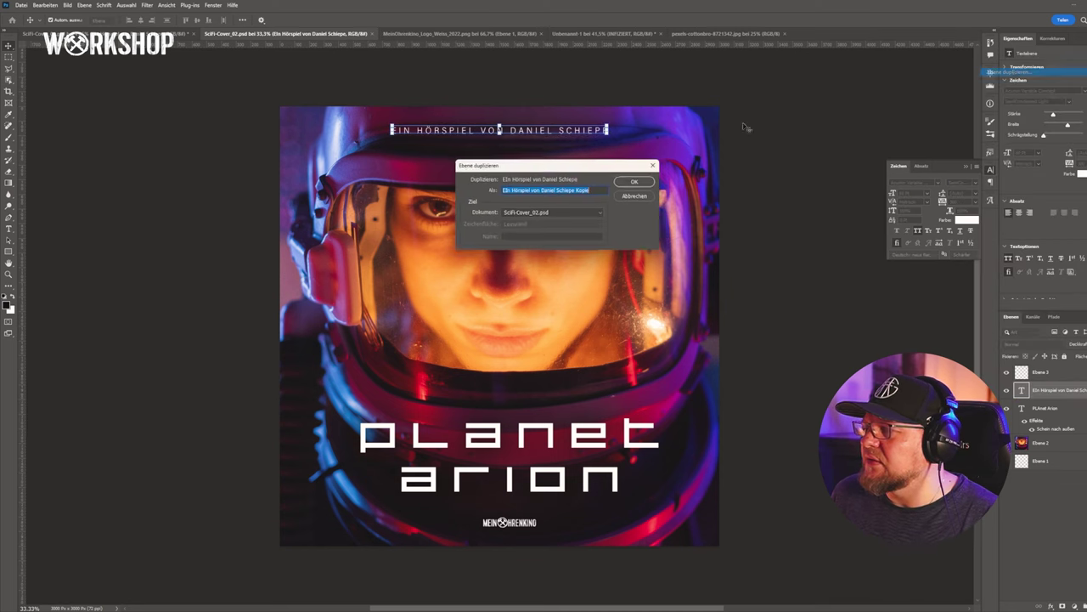
left_click(544, 213)
left_click(537, 247)
left_click(639, 182)
left_click(626, 34)
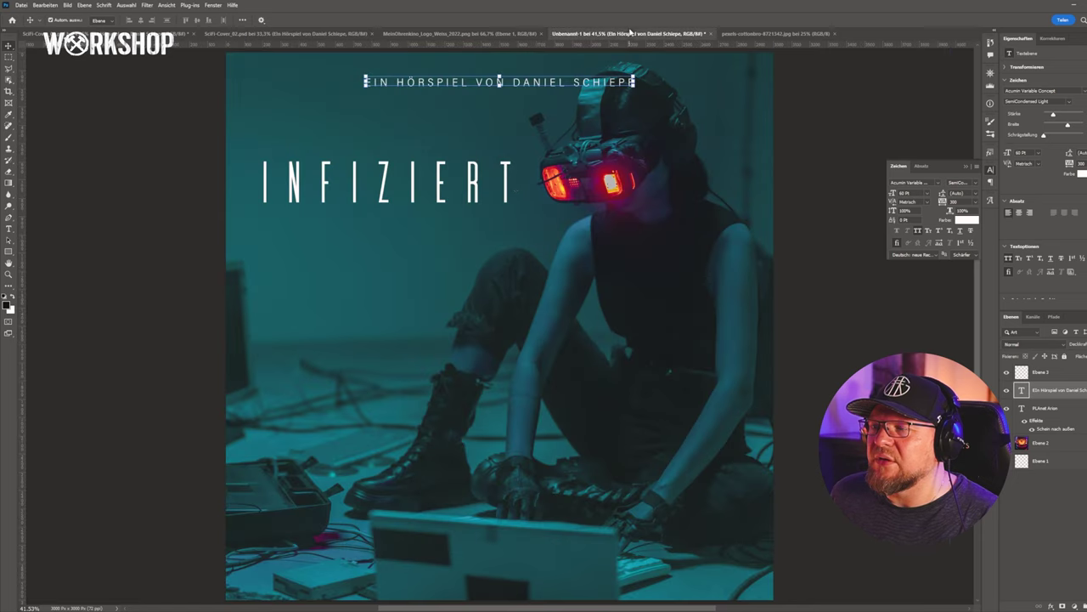
Move the author line just below INFIZIERT, aligned with the title's left edge
left_click_drag(526, 82, 425, 82)
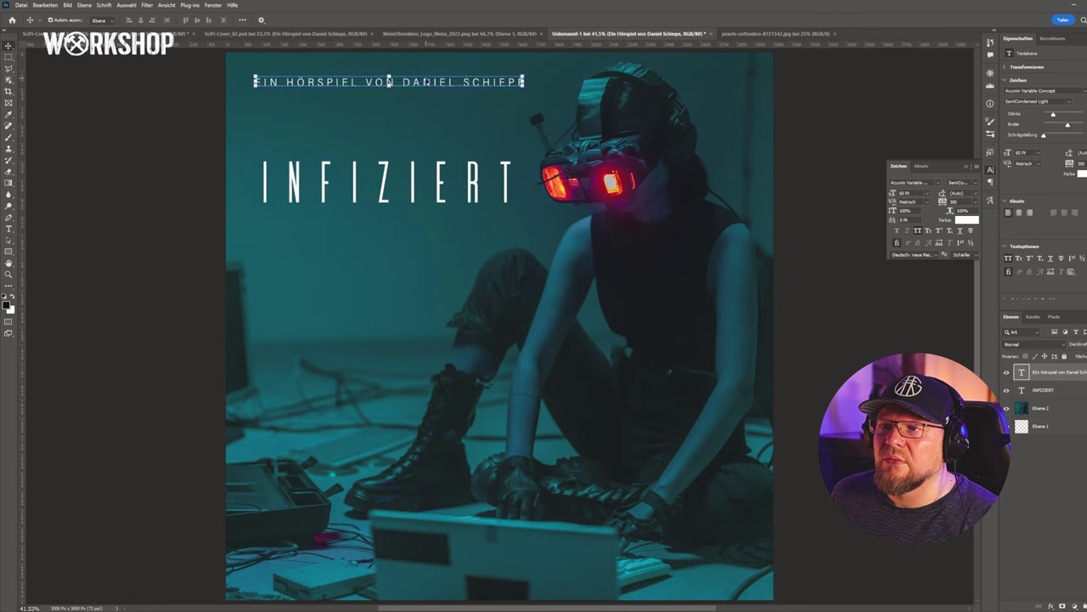
left_click(389, 82)
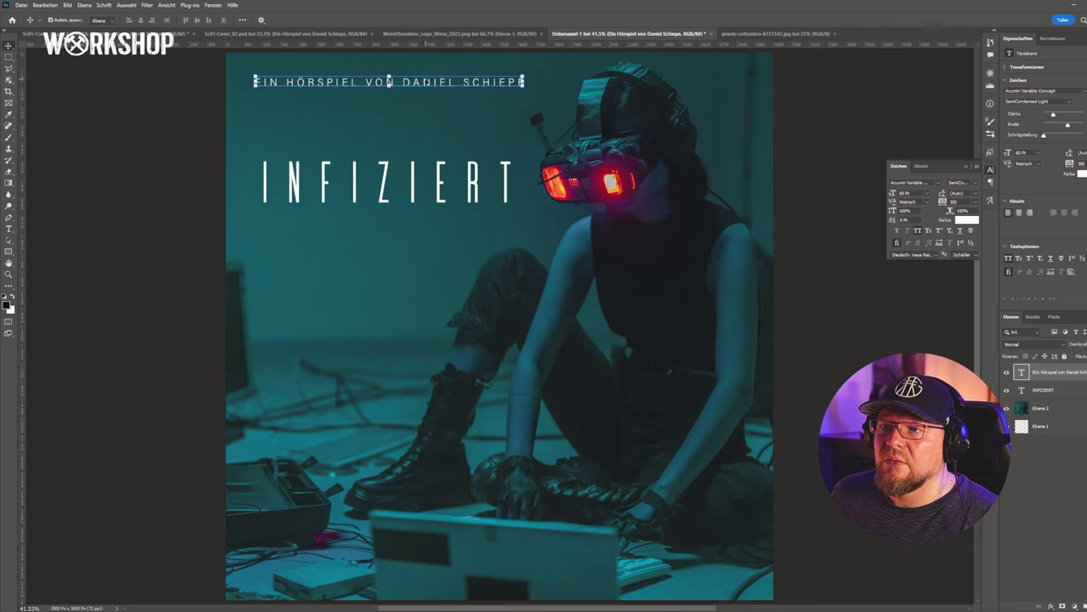
left_click_drag(436, 84, 436, 220)
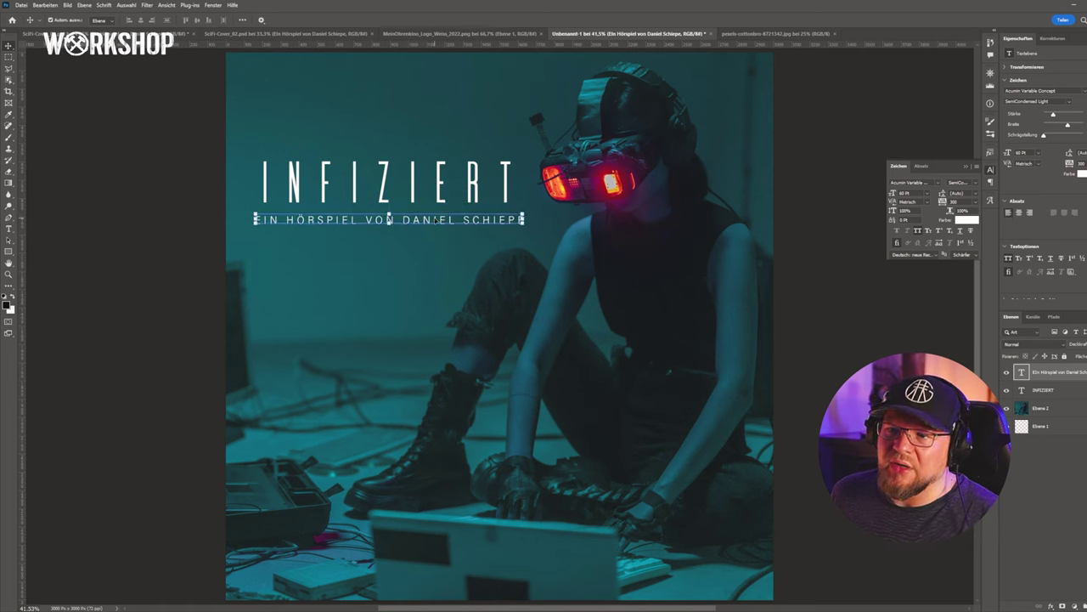
left_click(499, 226)
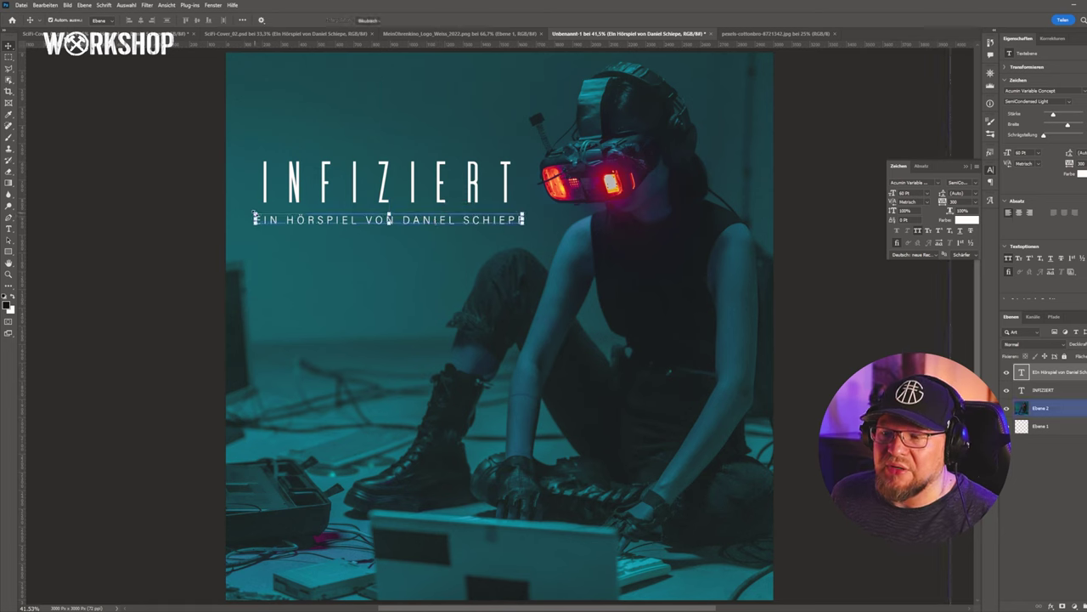
left_click_drag(255, 218, 260, 219)
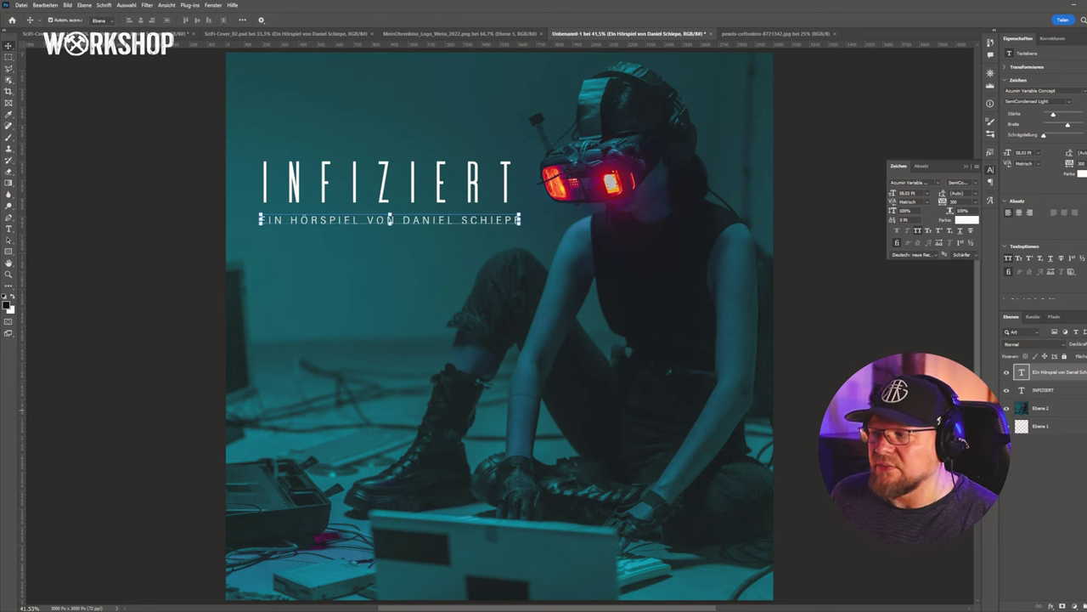
key("Return")
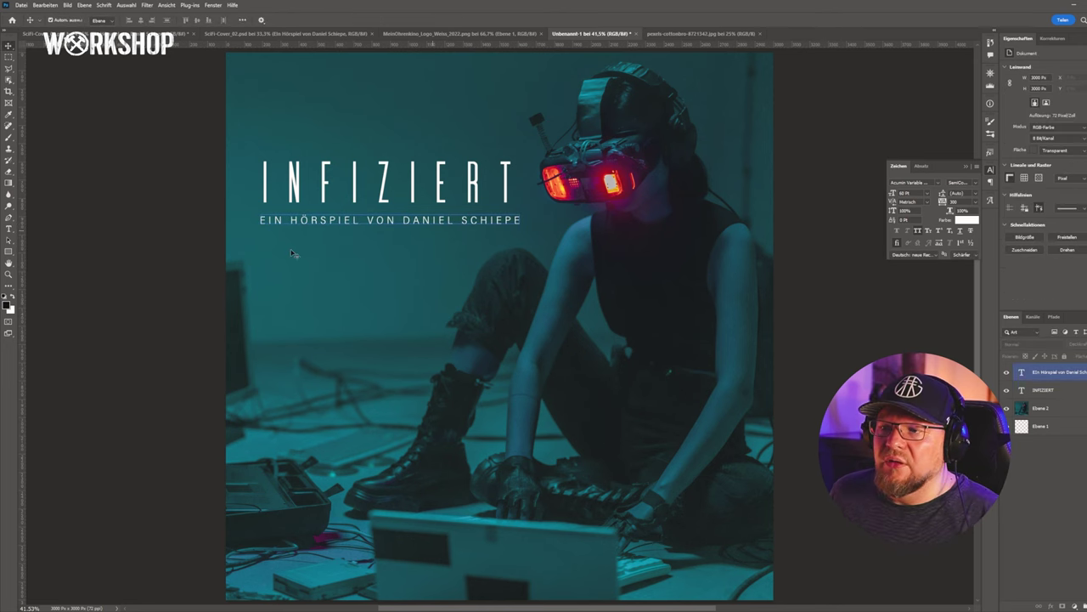
left_click_drag(284, 220, 288, 220)
Free Transform the author line so it spans the full width of INFIZIERT
key("ctrl+t")
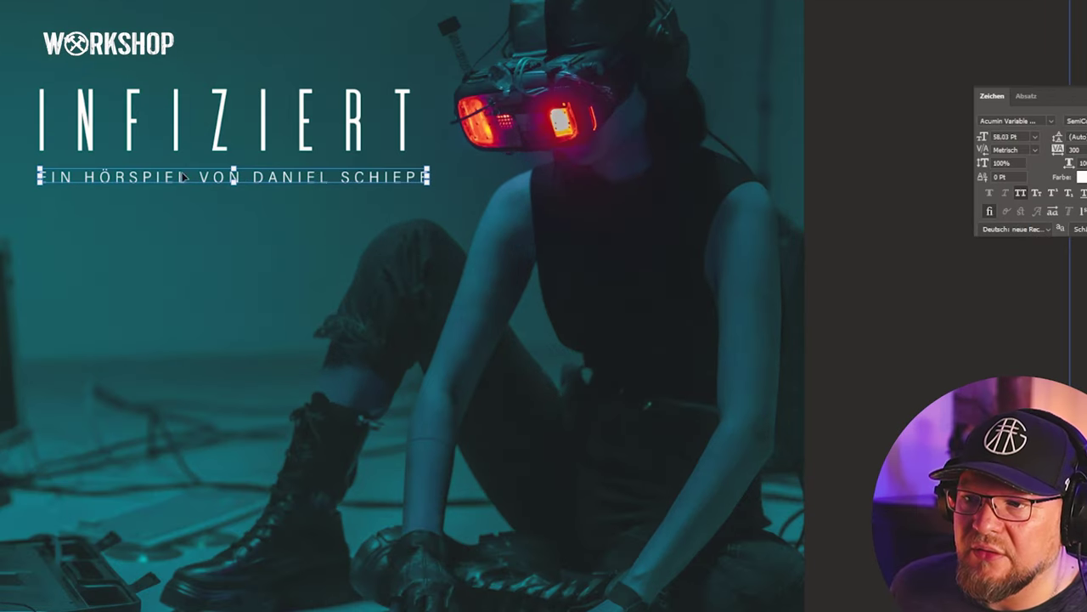
left_click_drag(429, 165, 420, 169)
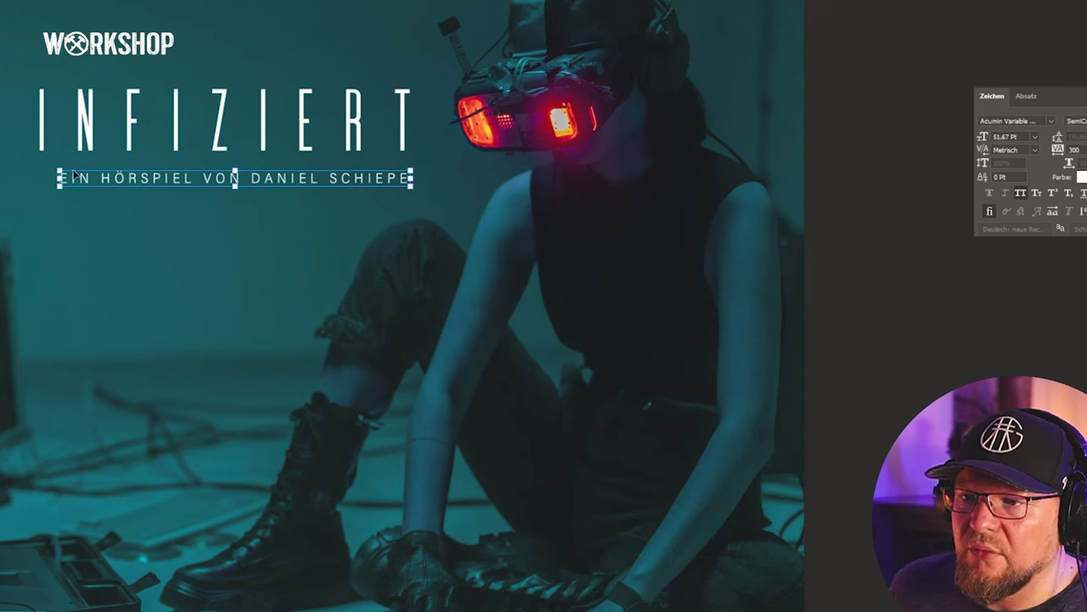
left_click_drag(59, 169, 37, 169)
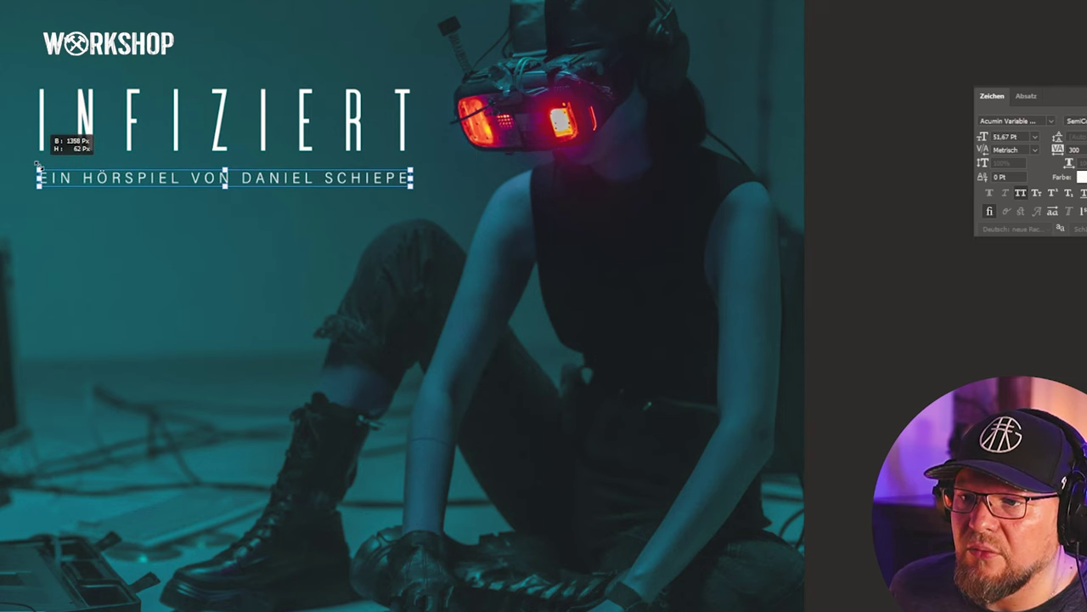
key("ctrl+Return")
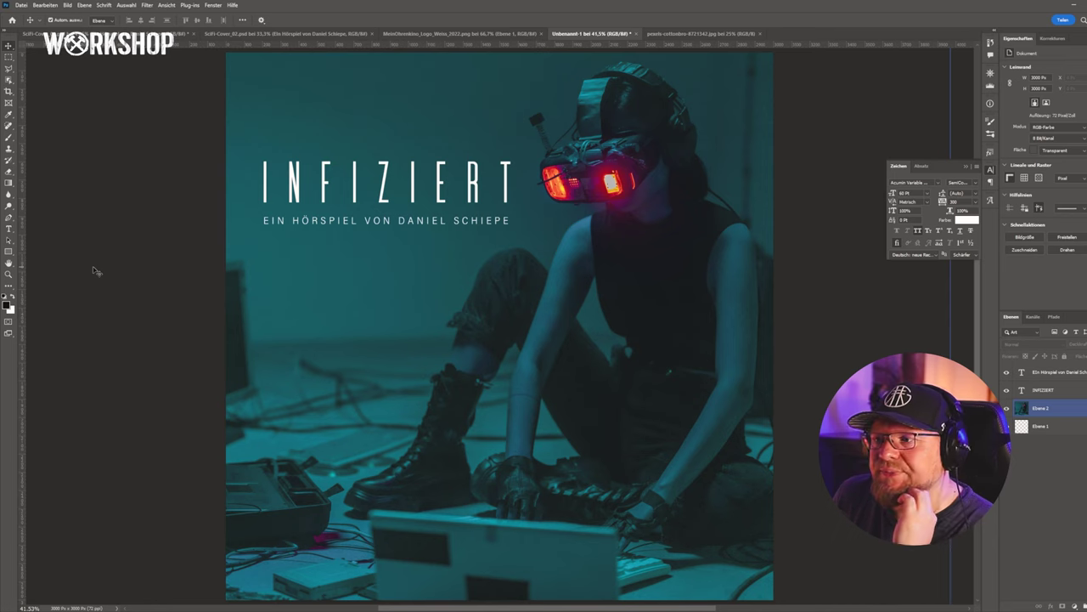
Move the author line from under the title to above INFIZIERT
left_click(377, 222)
left_click(469, 187)
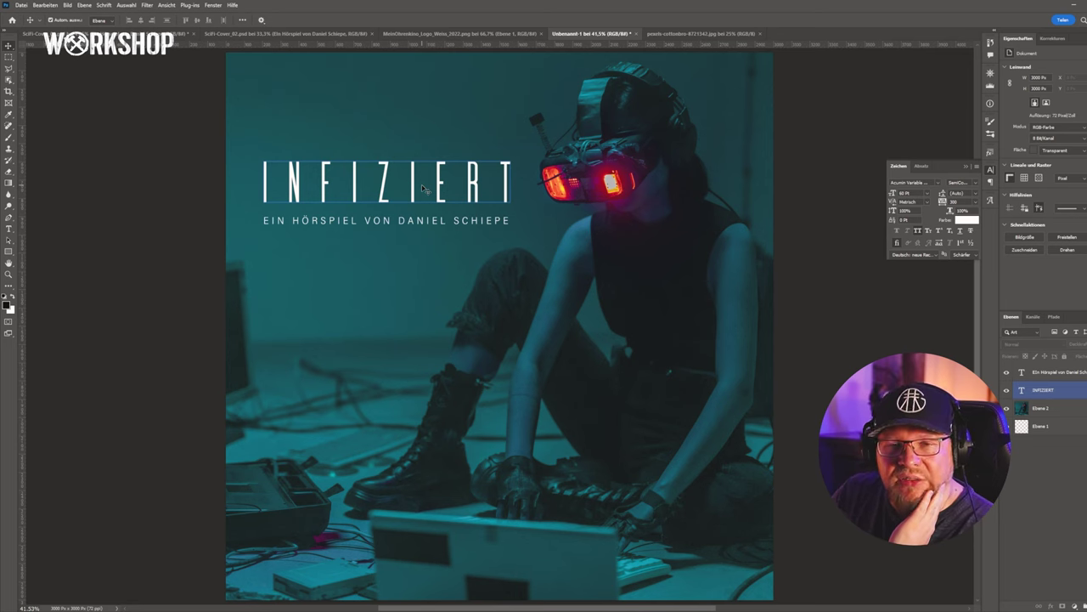
left_click(424, 223)
left_click_drag(424, 223, 425, 91)
Set the author line to 65 Pt and nudge it up near the cover's top edge
double_click(425, 90)
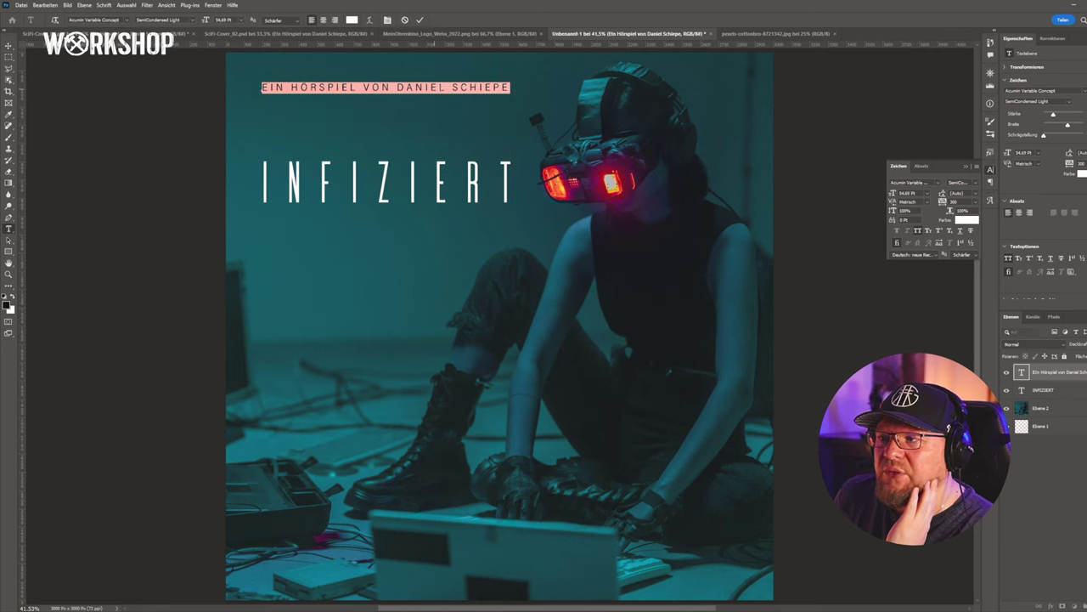
left_click(916, 194)
type("65")
key("Return")
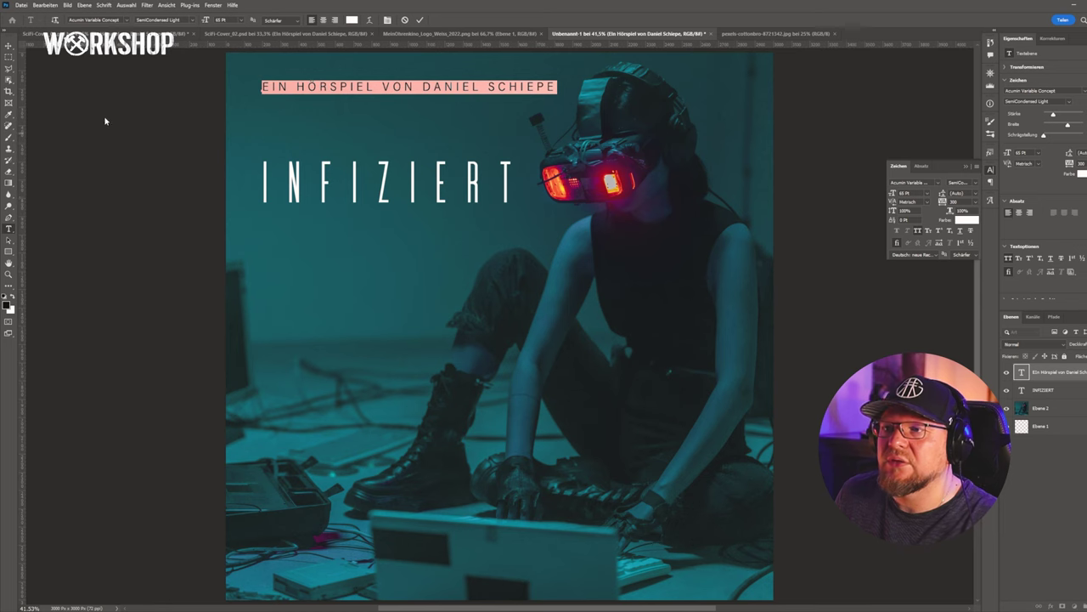
left_click(10, 46)
left_click_drag(327, 86, 327, 78)
left_click(329, 174)
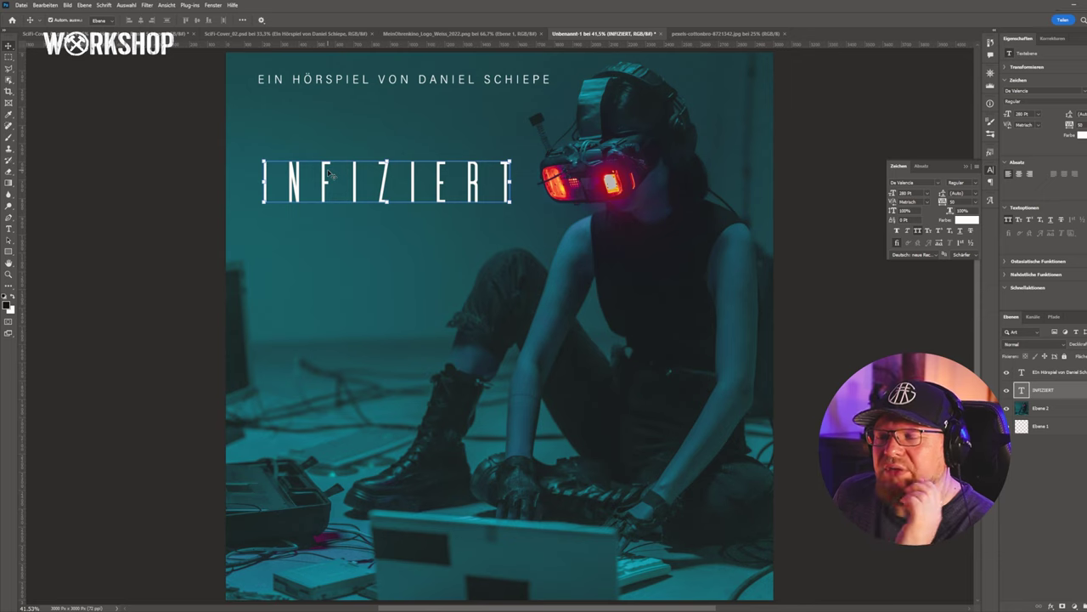
left_click(9, 230)
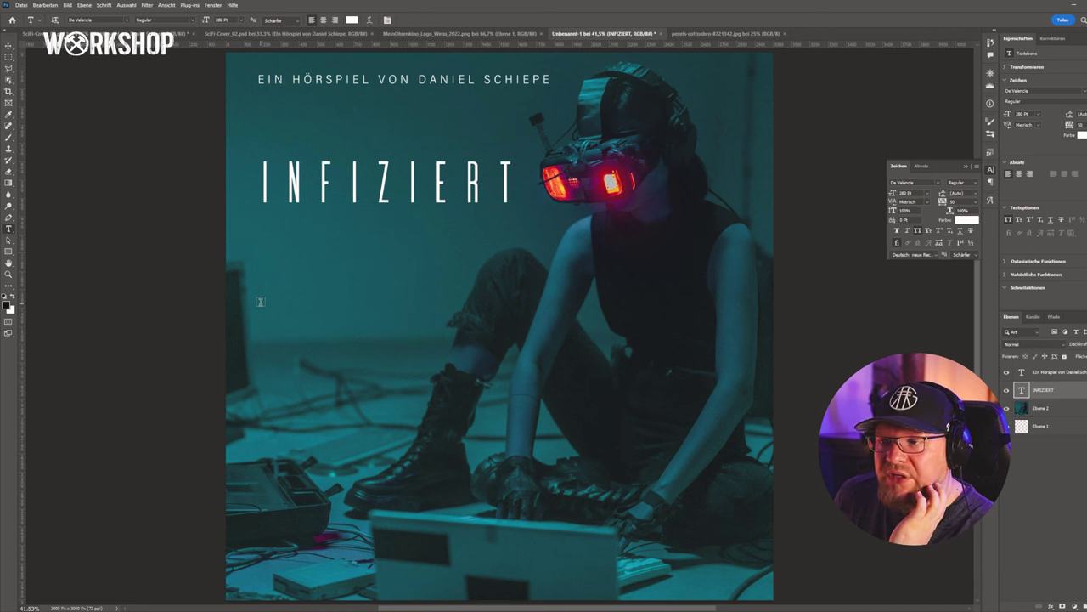
Create a new text line below the title and set its font to OCR A Extended
left_click(261, 301)
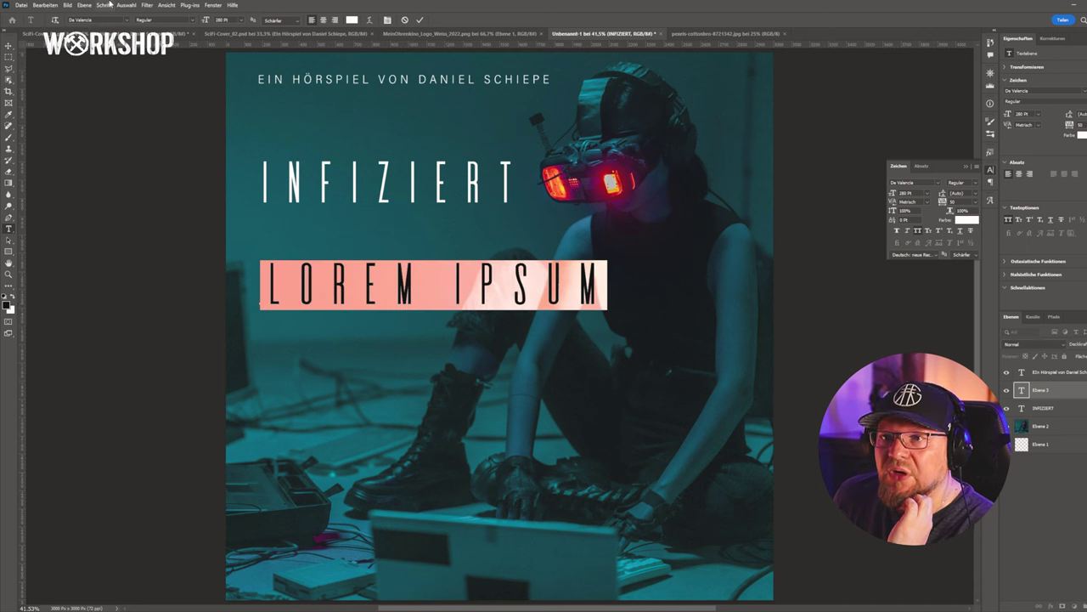
left_click(129, 19)
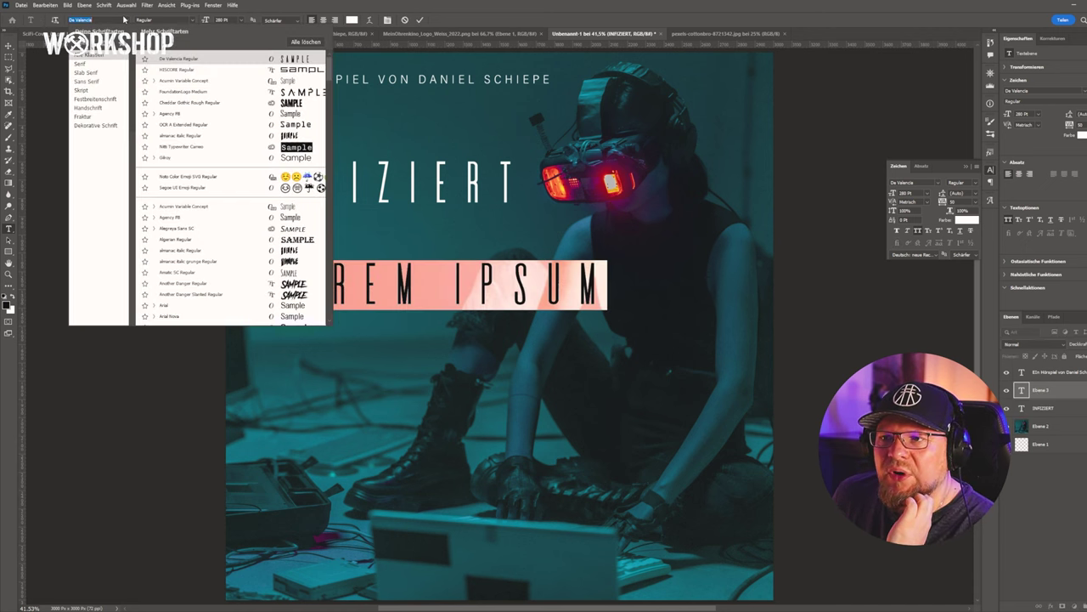
left_click(178, 104)
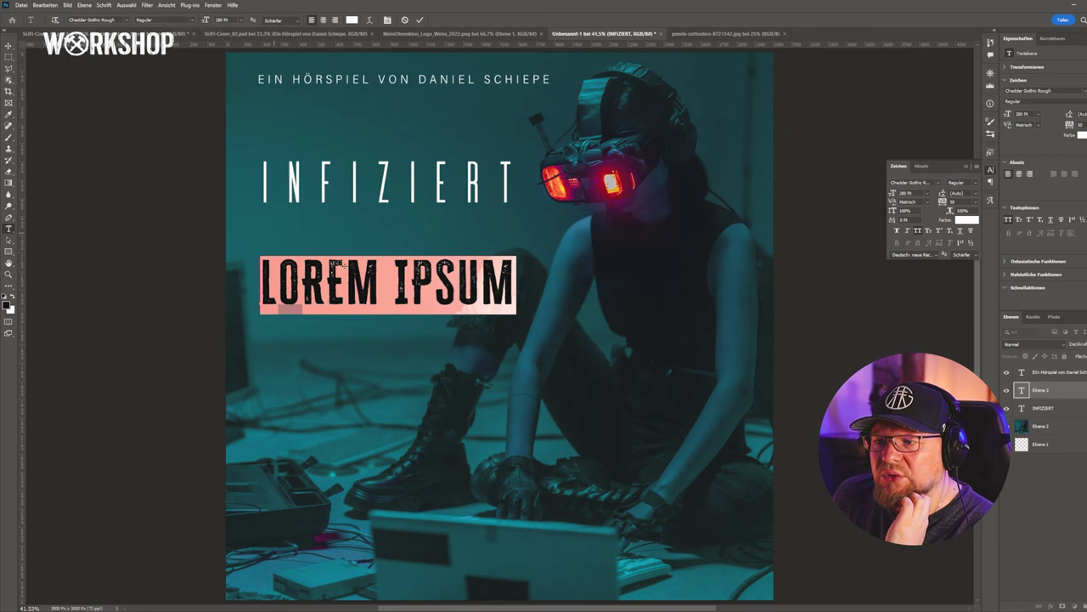
left_click(393, 270)
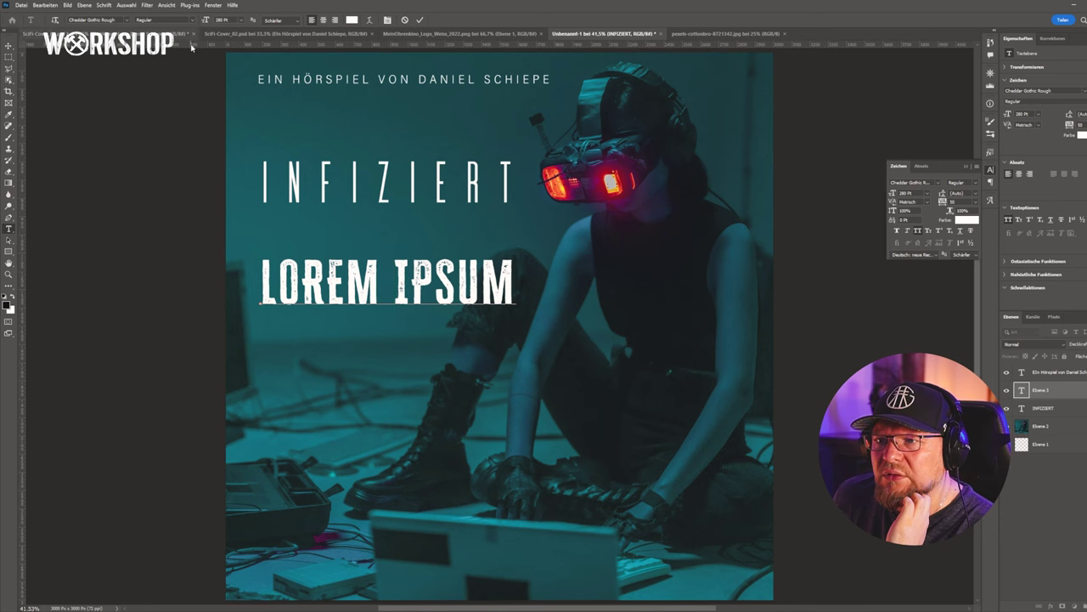
triple_click(309, 255)
left_click(126, 19)
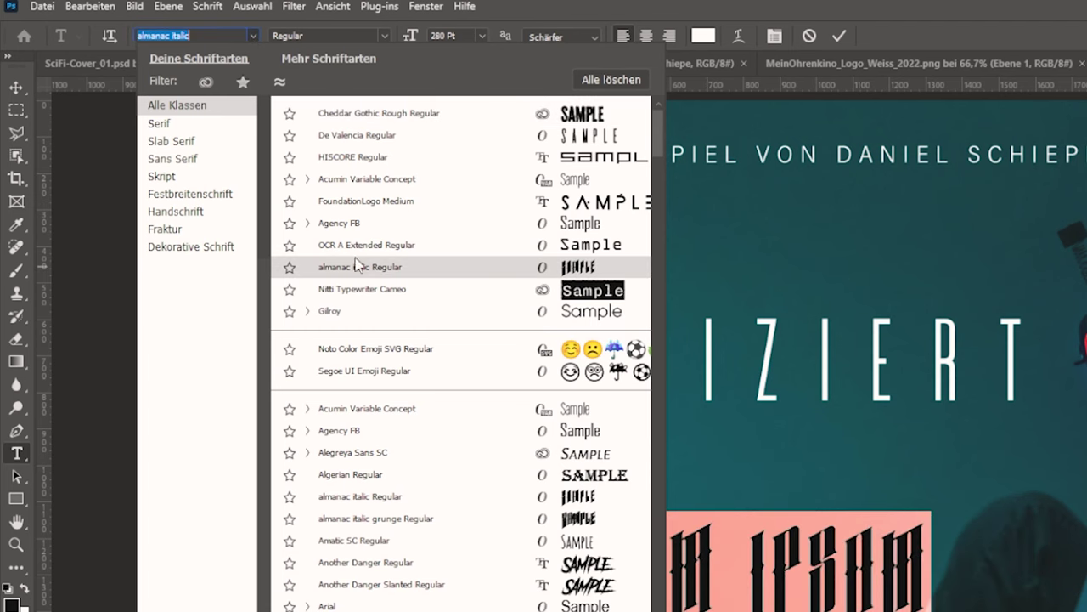
left_click(358, 246)
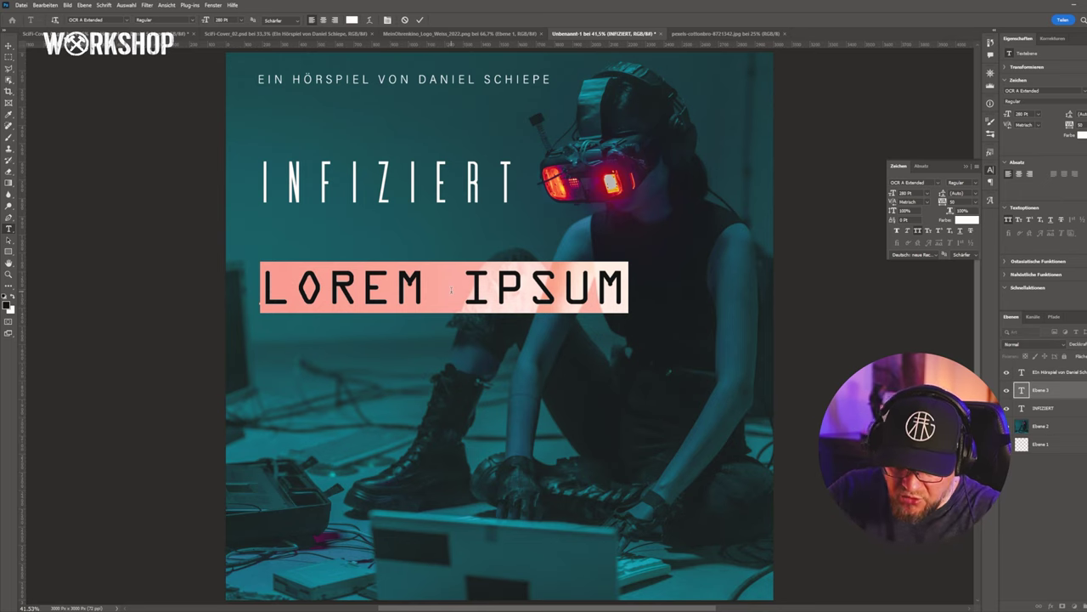
Type '01 -' and set the line's font size to 100 Pt
type("01 -")
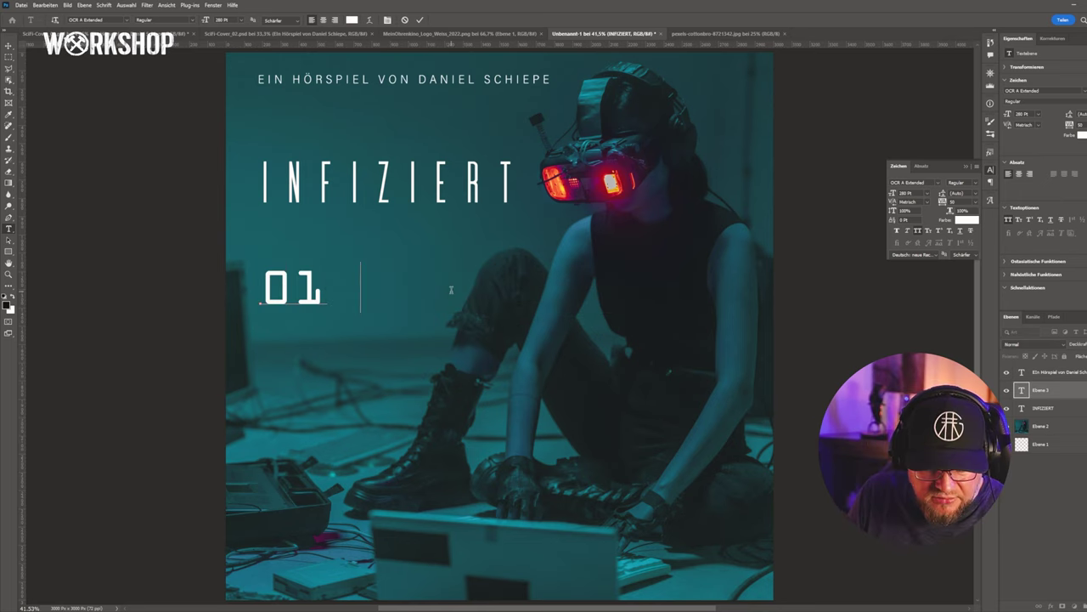
key("ctrl+a")
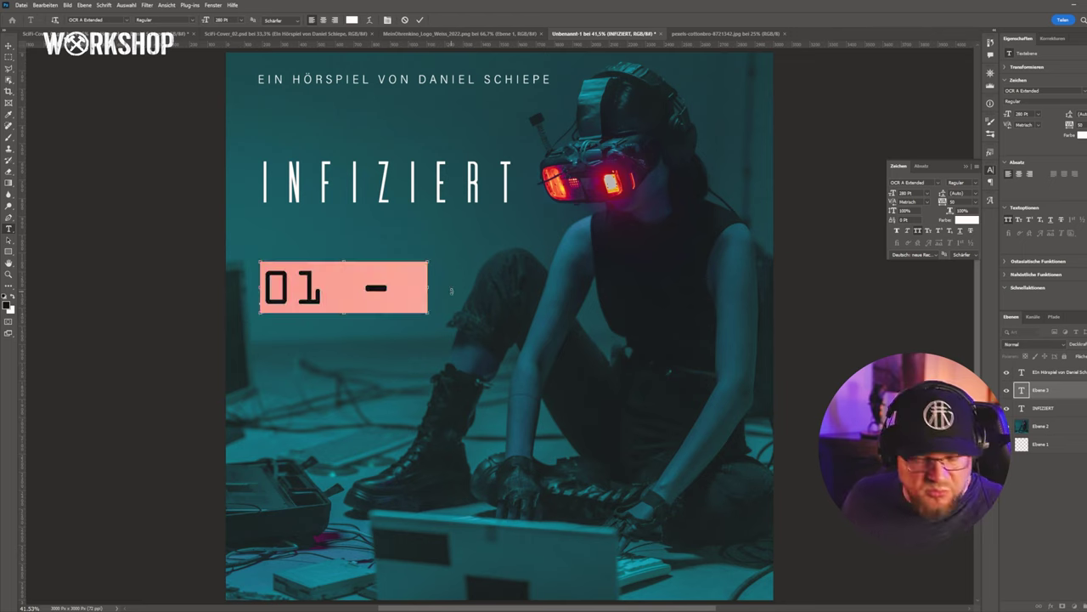
left_click(915, 191)
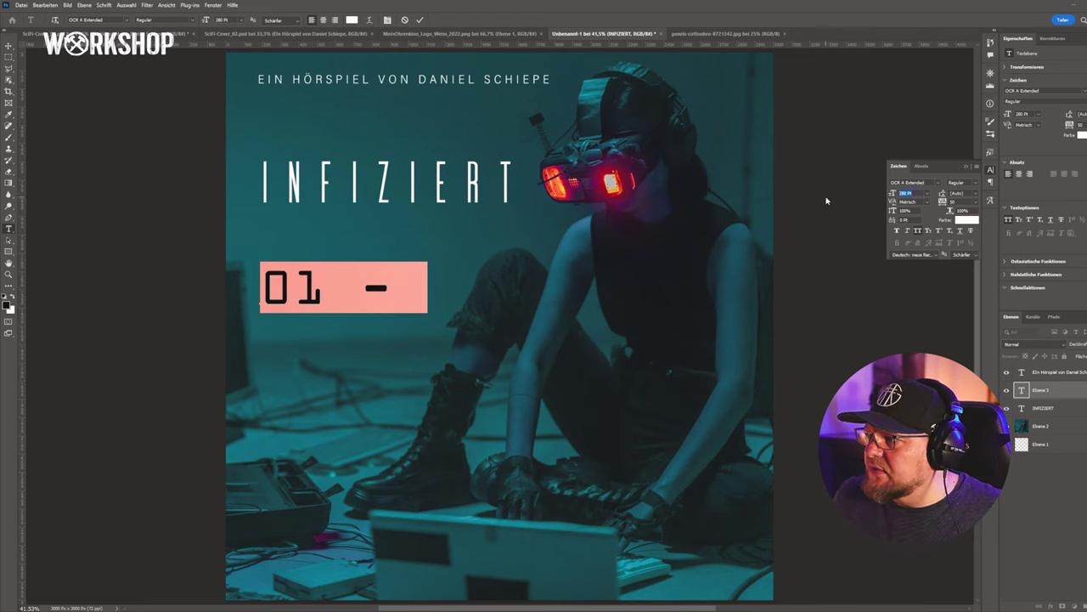
type("100")
key("Return")
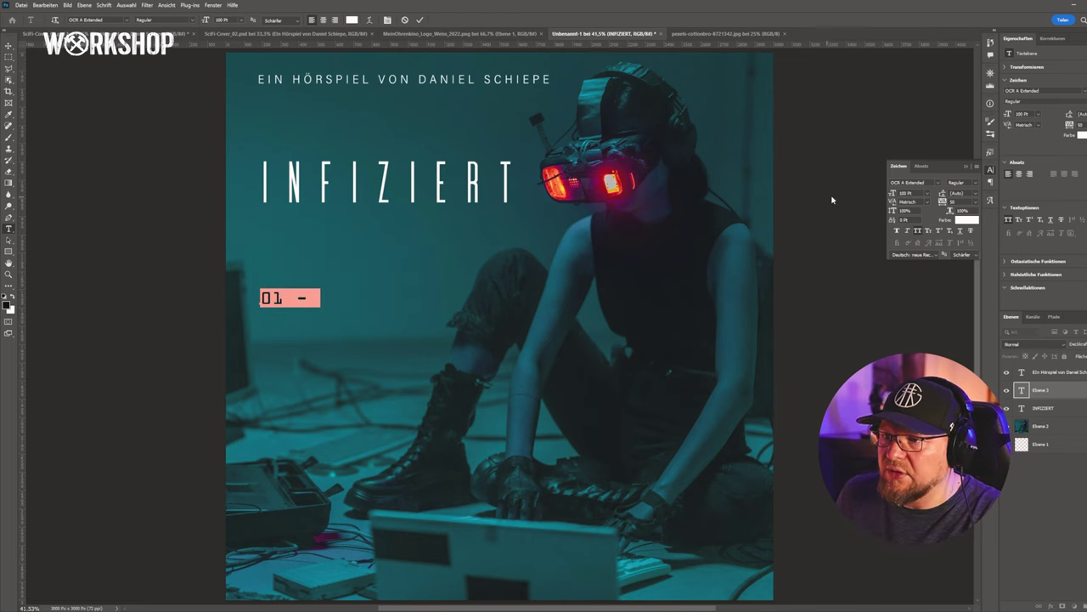
Complete the line as '01: ANGRIFF DER KILLER-VIREN', replacing the dash with a colon, and commit it
left_click(318, 297)
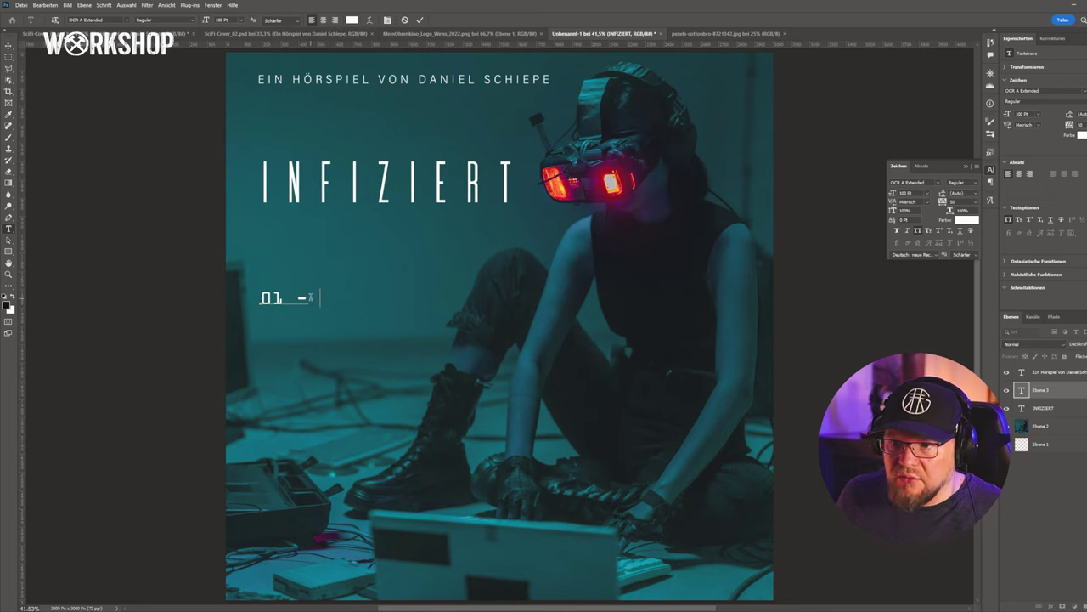
type("ANGRIFF")
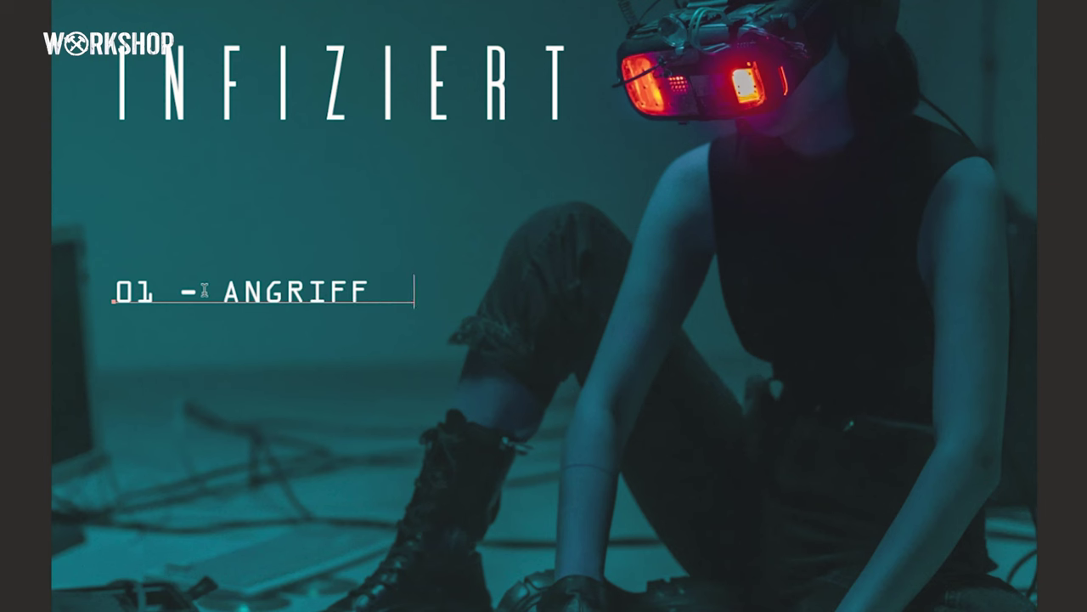
type(" DER KILLER")
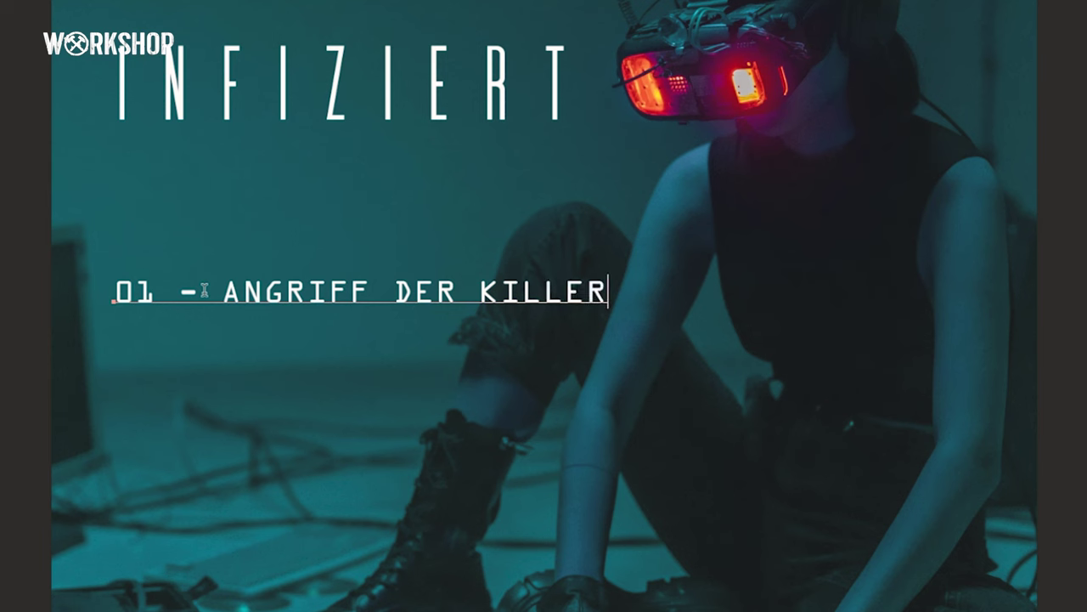
type("-VIREN")
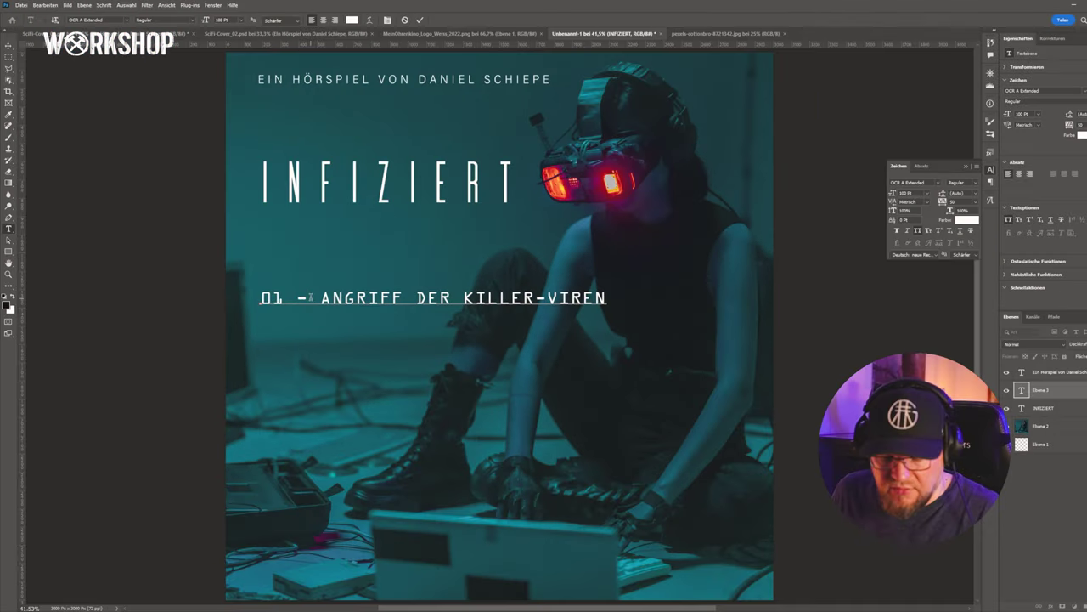
left_click(310, 297)
key("Delete")
key("BackSpace")
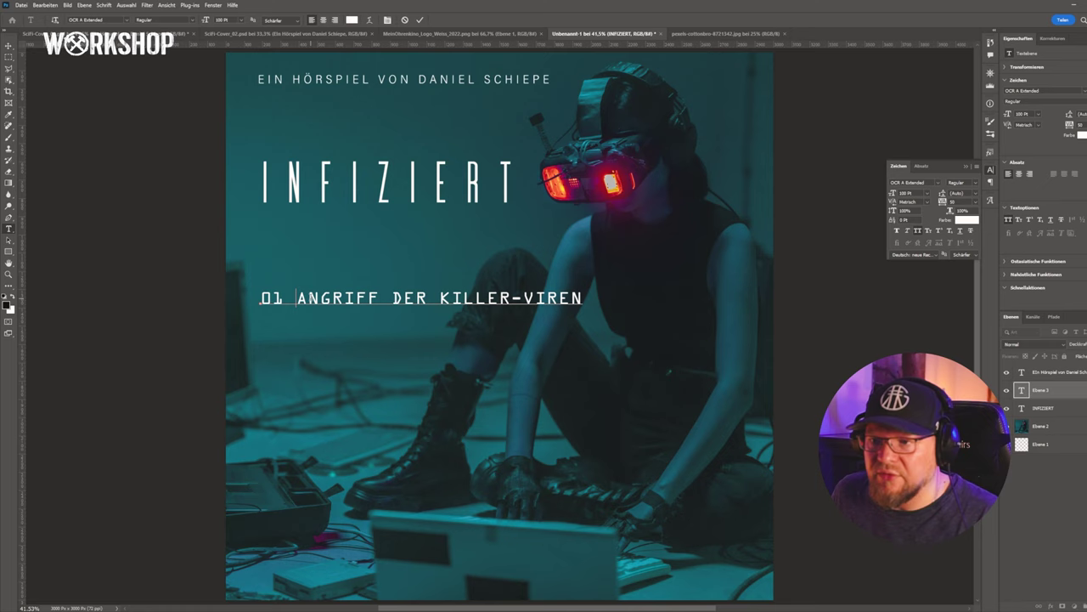
left_click(281, 297)
type(":")
left_click(8, 45)
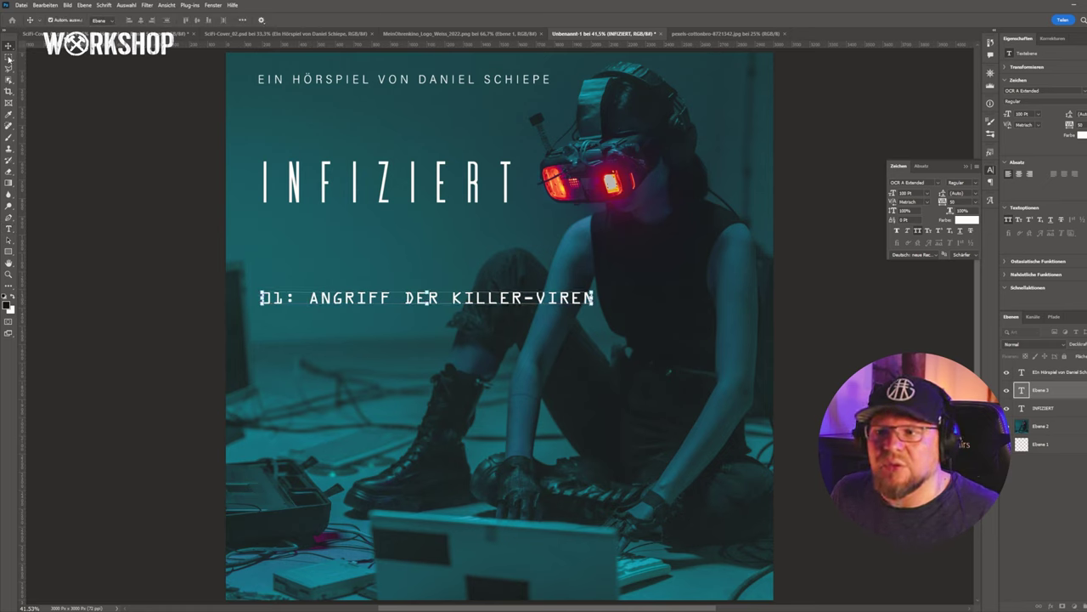
left_click(340, 297)
left_click(506, 301)
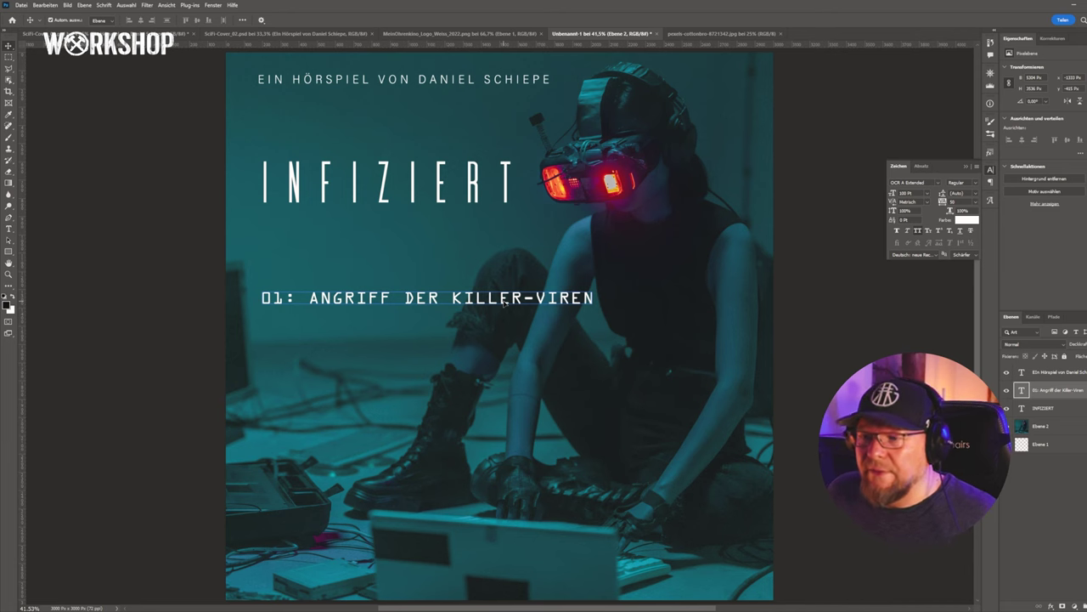
Move the episode line up under INFIZIERT, scale it to about 76%, and line it up with the title
left_click_drag(506, 301, 511, 561)
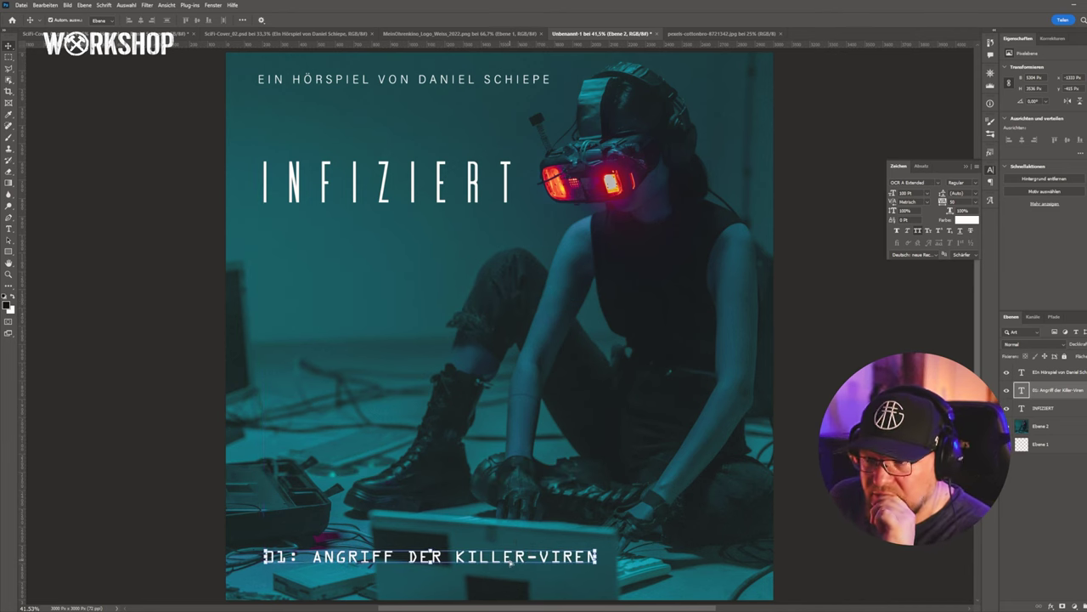
left_click(513, 563)
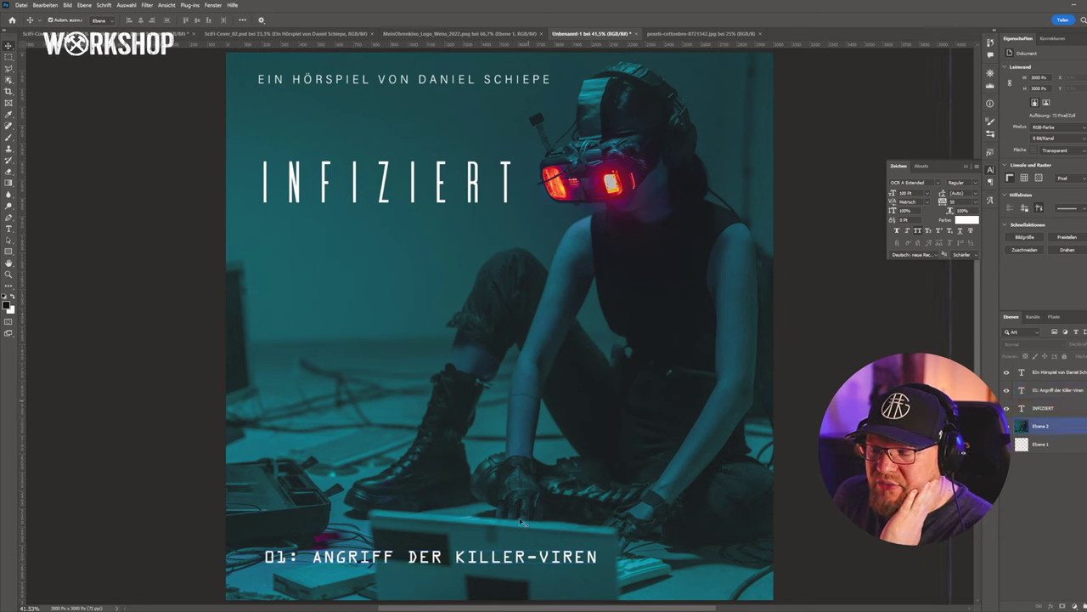
left_click_drag(500, 560, 490, 233)
key("ctrl+t")
left_click_drag(592, 239, 510, 231)
key("Return")
left_click_drag(295, 234, 311, 229)
left_click(126, 398)
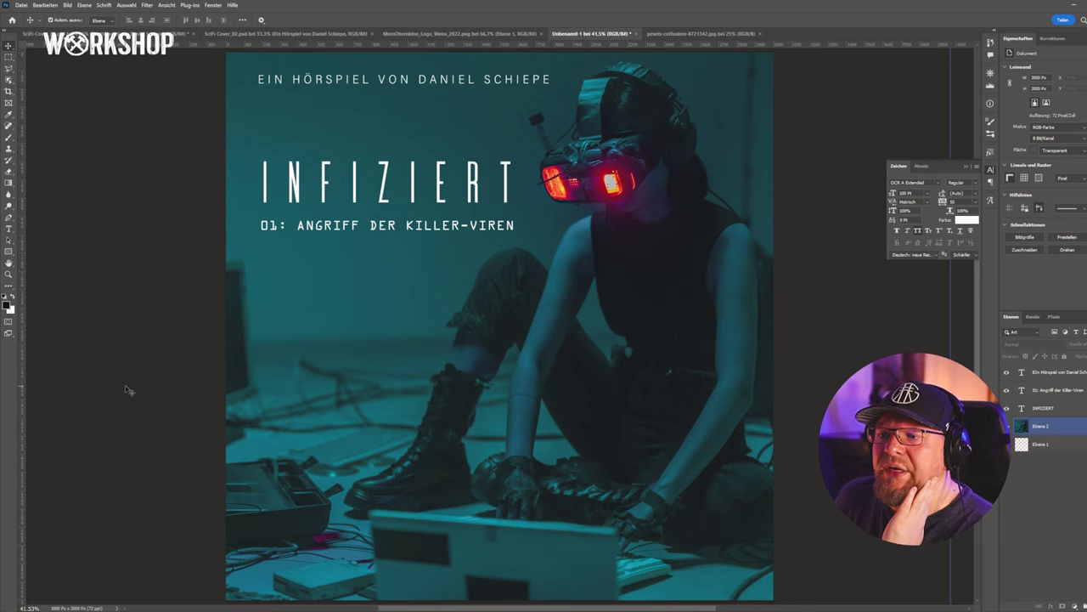
Move the author line from the top to the bottom edge and nudge the subtitle up under the title
left_click(333, 83)
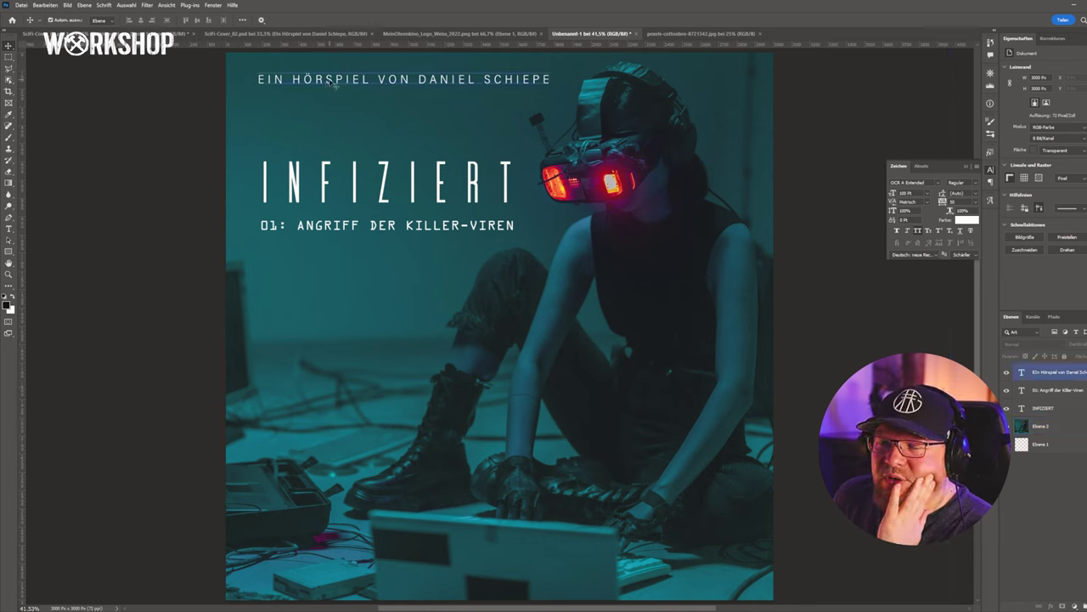
left_click_drag(335, 83, 335, 568)
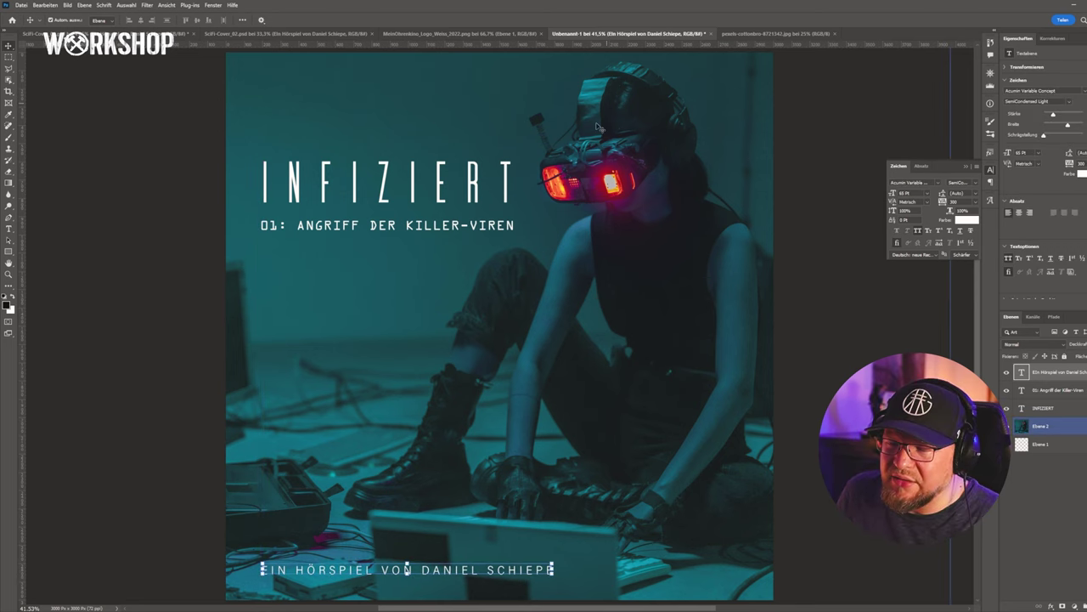
left_click(440, 176)
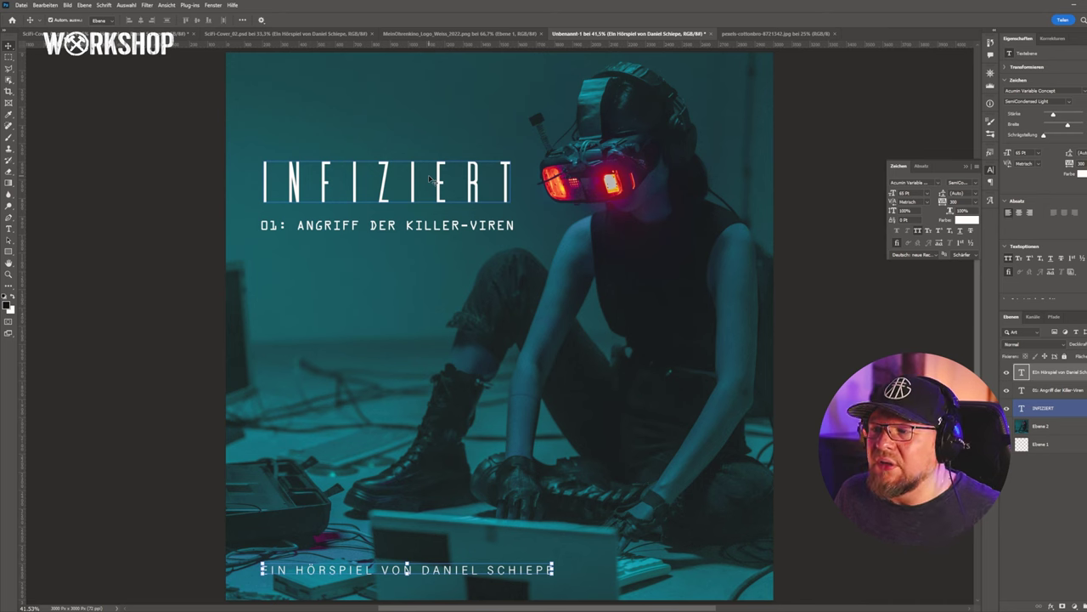
left_click(430, 178)
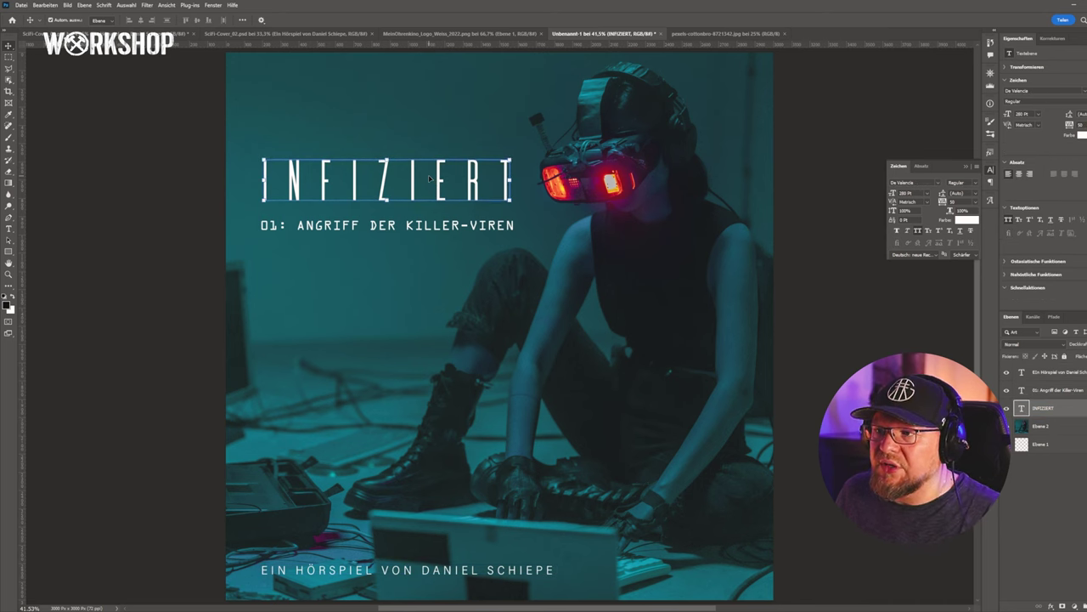
left_click(419, 228)
left_click_drag(420, 230, 419, 224)
left_click(514, 574)
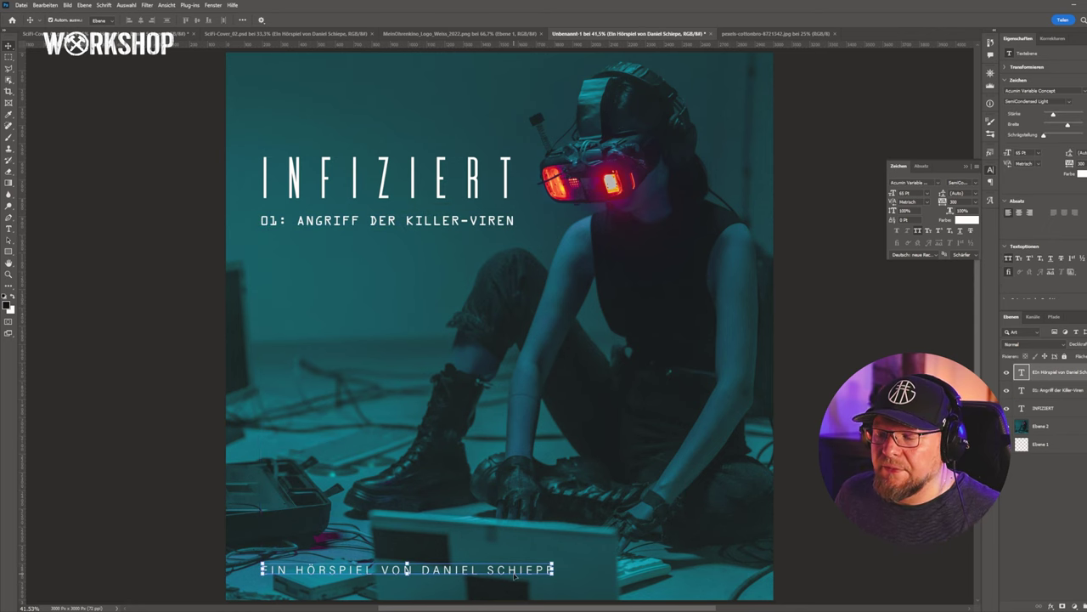
Add an outer glow to the author line in a teal sampled from the photo, with a reduced size
double_click(1073, 371)
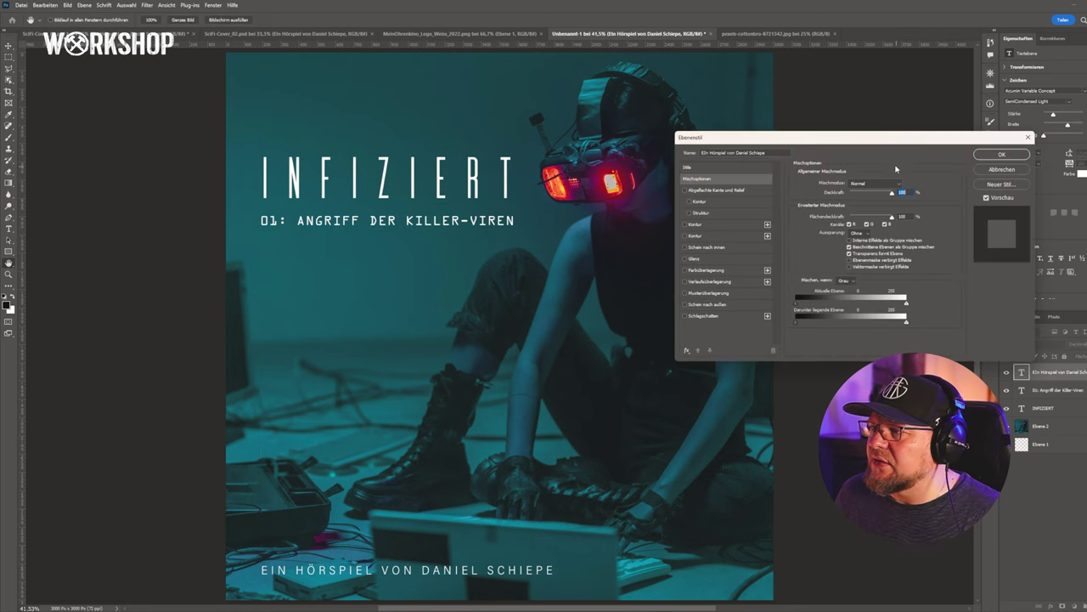
left_click(733, 302)
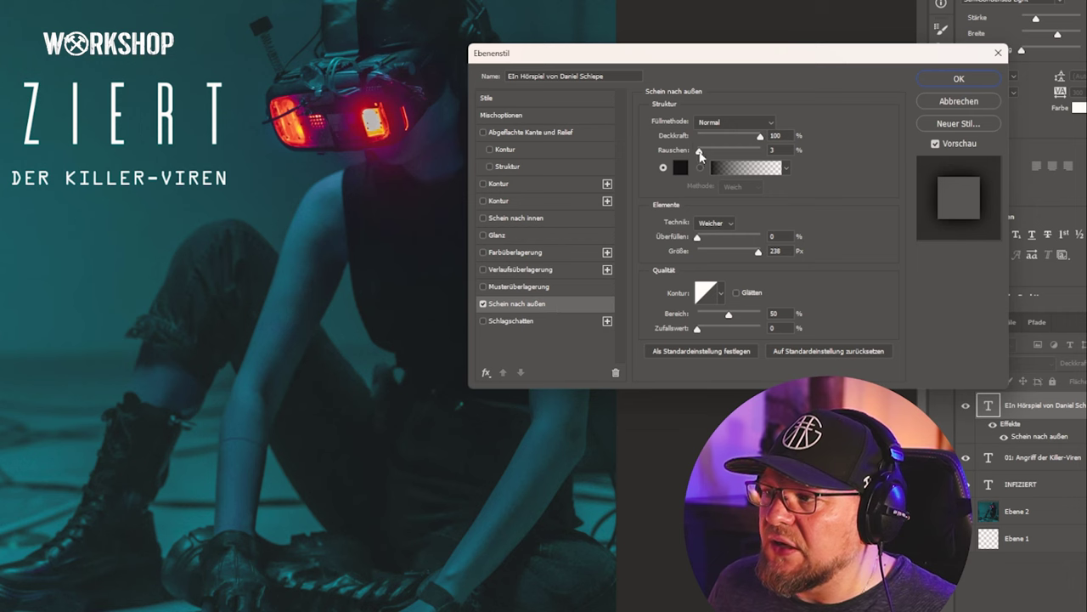
left_click(680, 168)
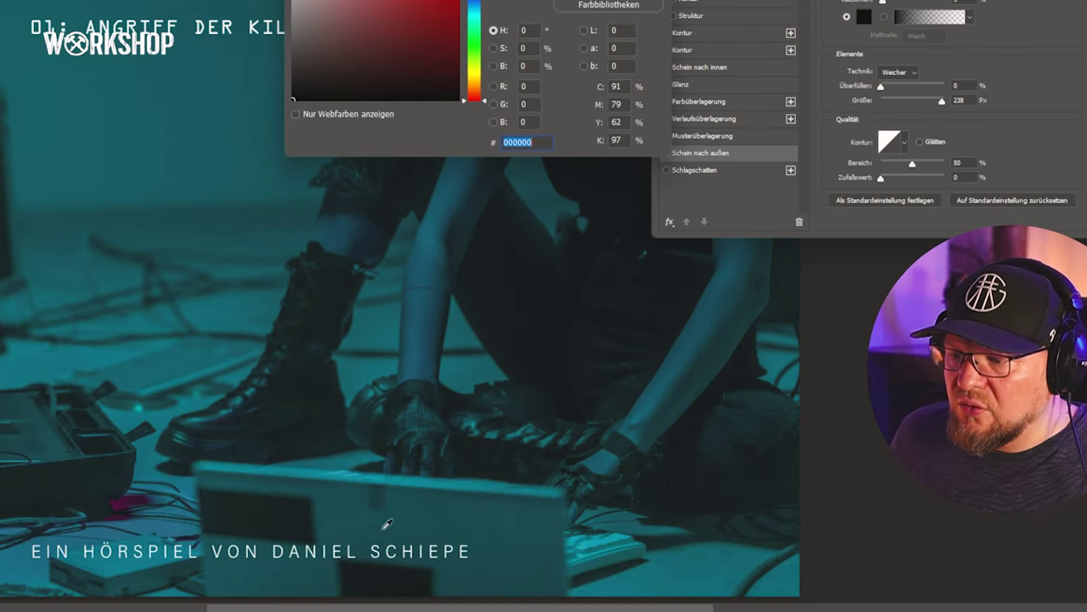
left_click(467, 532)
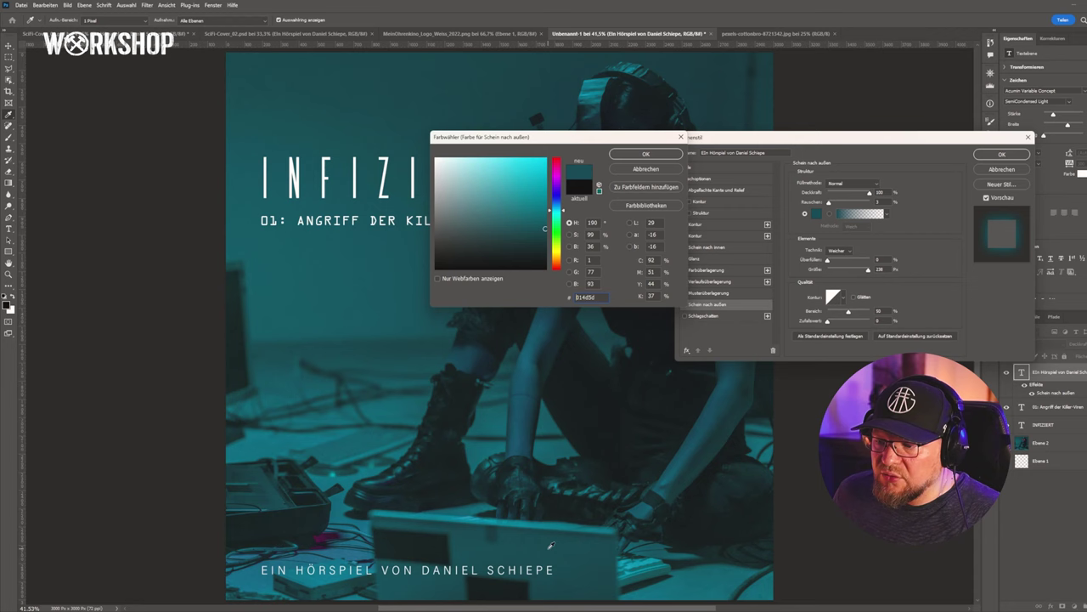
left_click(552, 553)
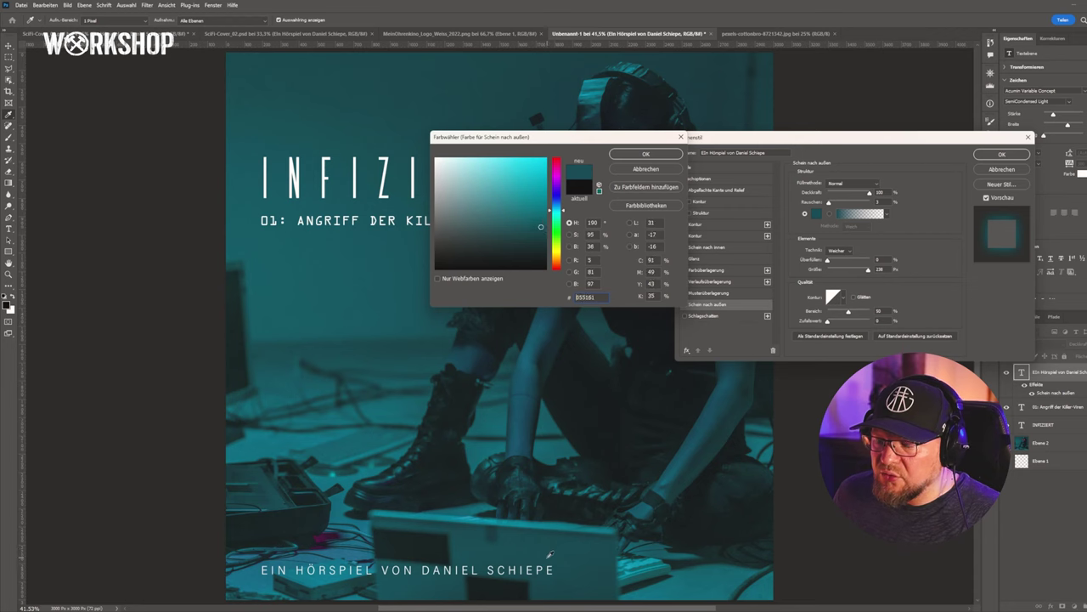
left_click(656, 156)
left_click_drag(869, 269, 855, 271)
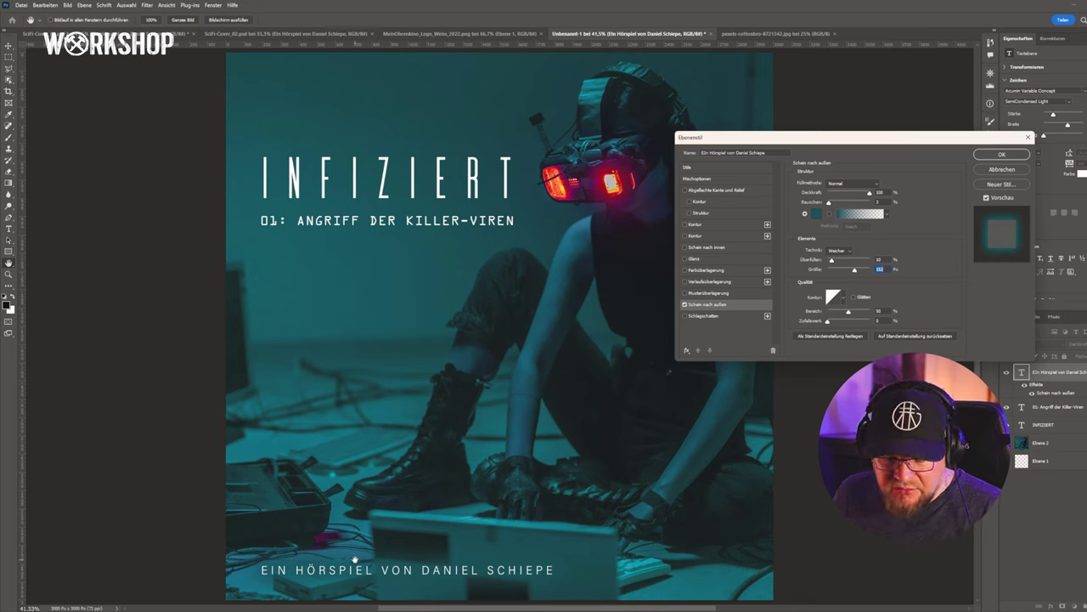
left_click(1011, 155)
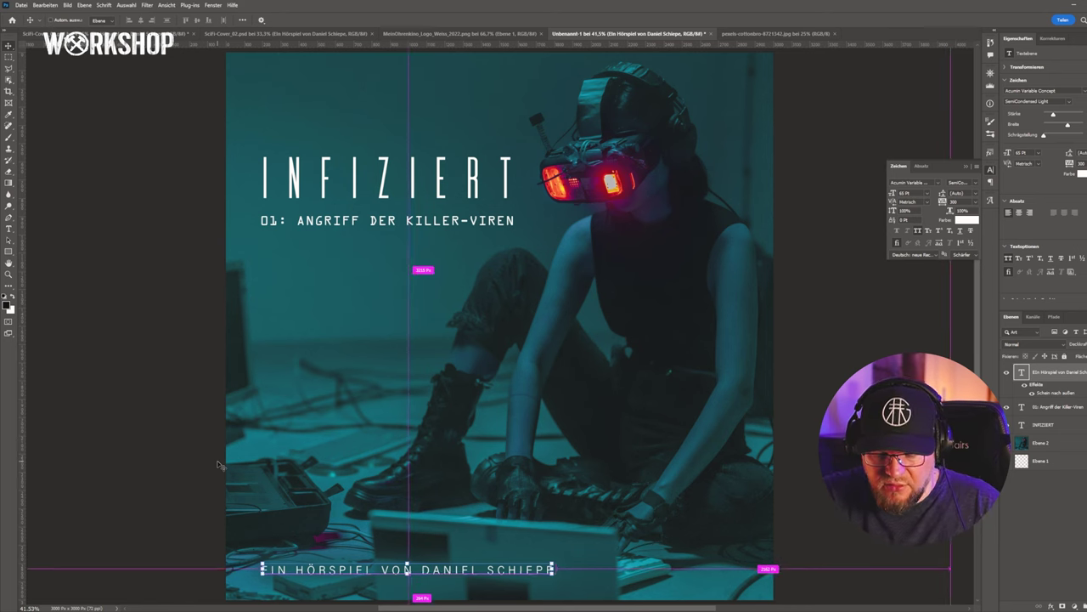
Zoom in on the glowing author line at the bottom, then zoom back out to the whole cover
key("ctrl+plus")
key("ctrl+plus")
left_click(217, 461)
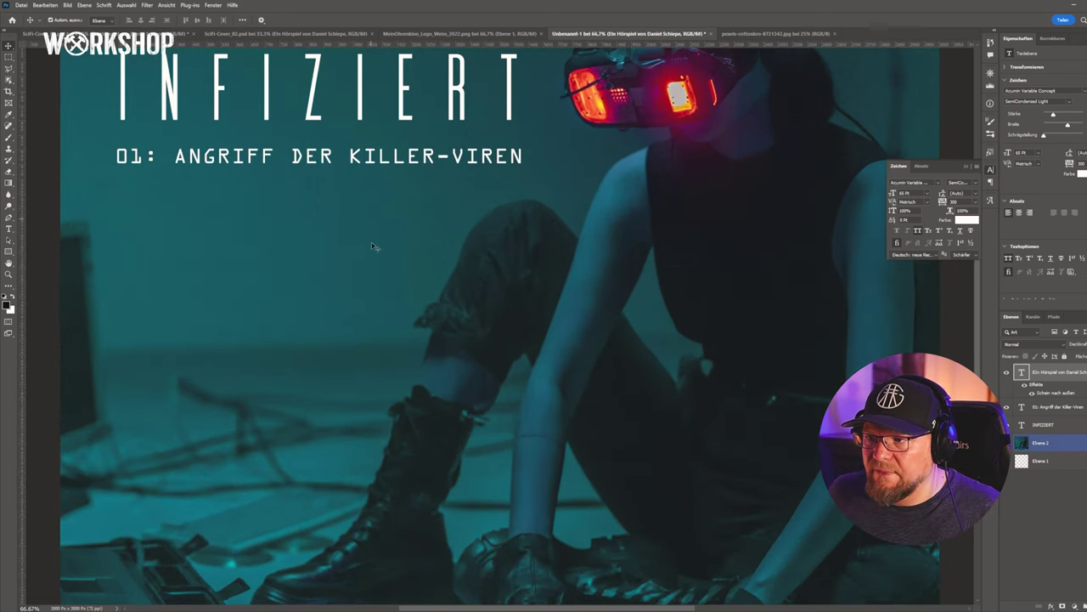
left_click_drag(369, 406, 423, 138)
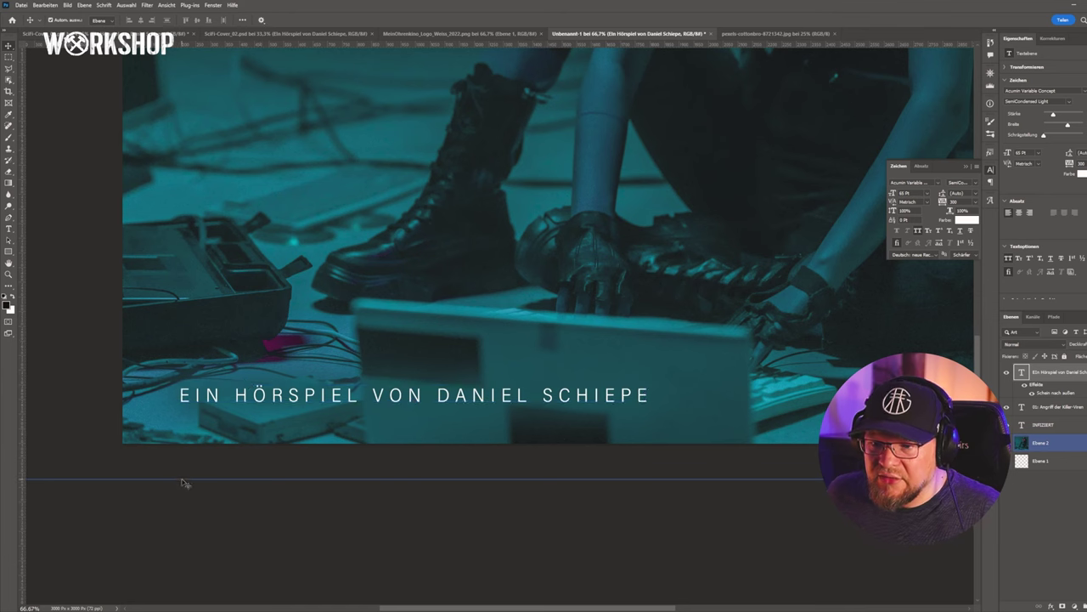
left_click(249, 396)
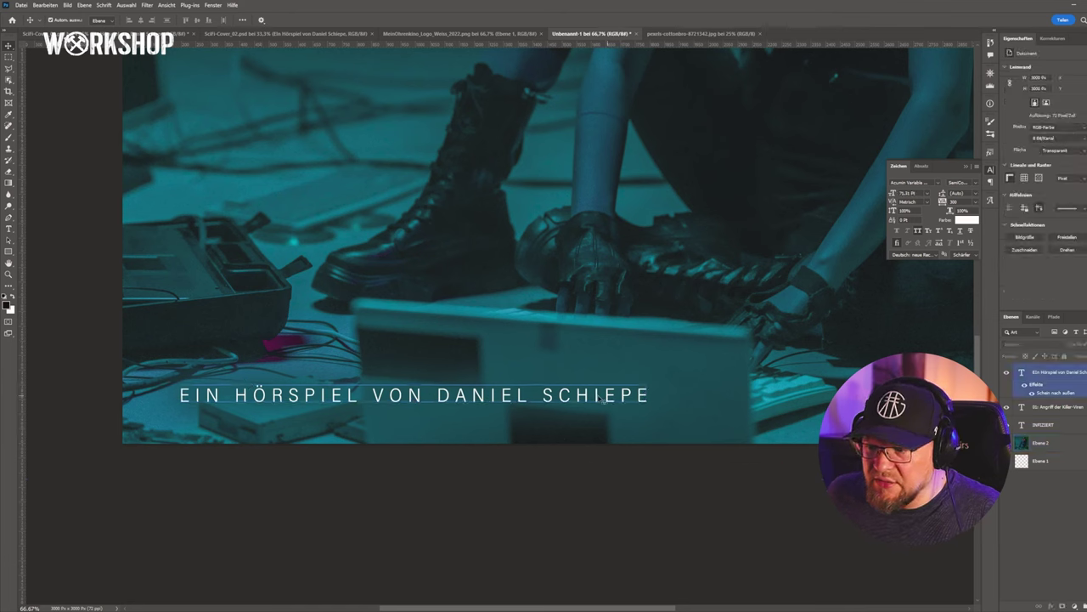
left_click(330, 495)
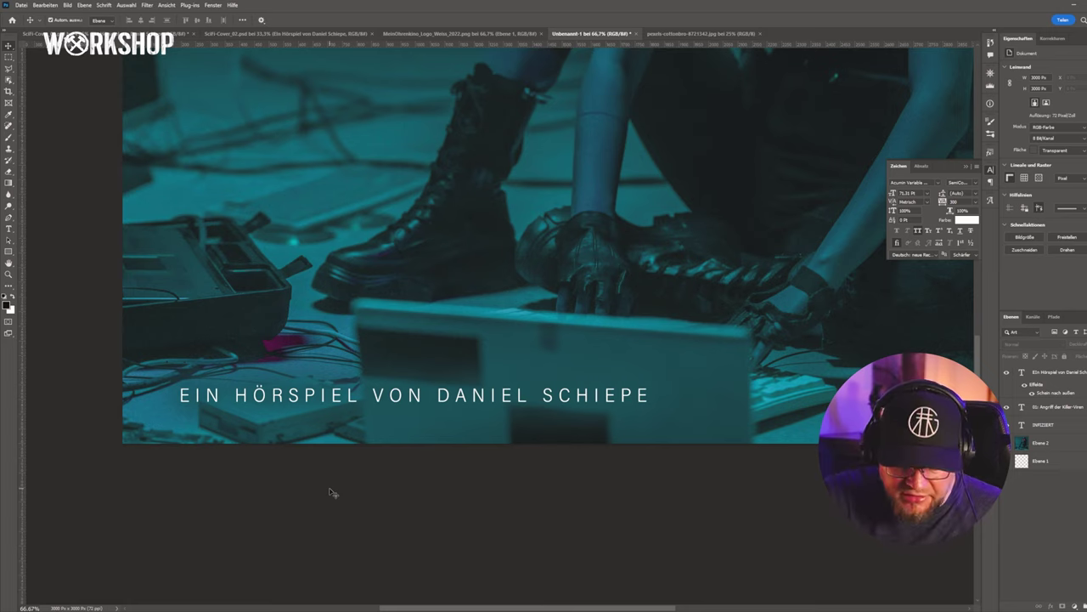
key("ctrl+minus")
key("ctrl+minus")
key("ctrl+minus")
key("ctrl+minus")
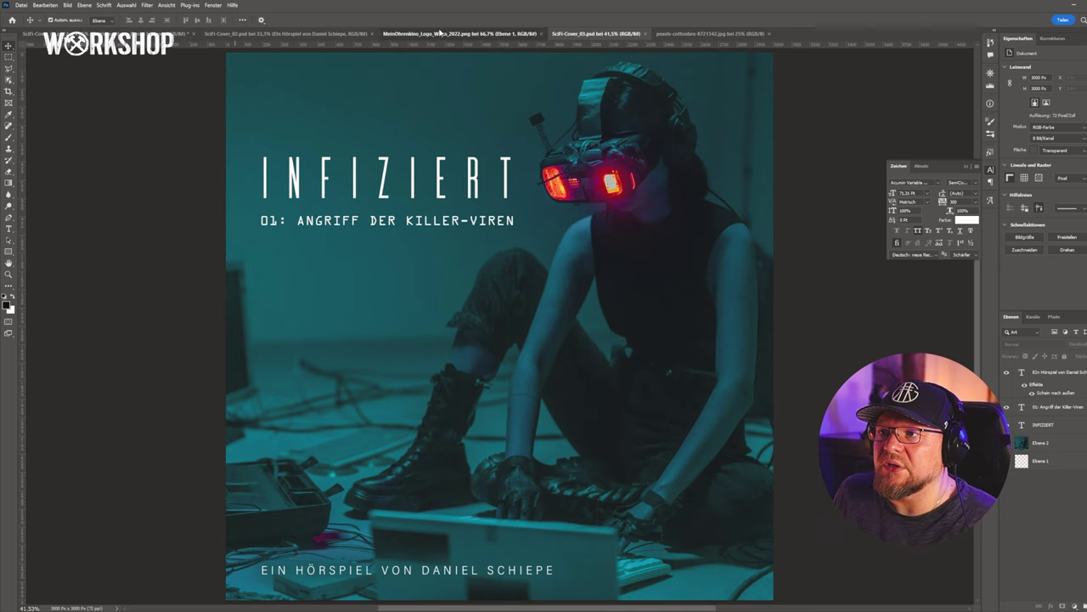
Bring the MeinOhrenkino logo onto the cover's top-right corner, scaled to about 458 x 88 px
left_click(439, 32)
left_click_drag(360, 454, 754, 134)
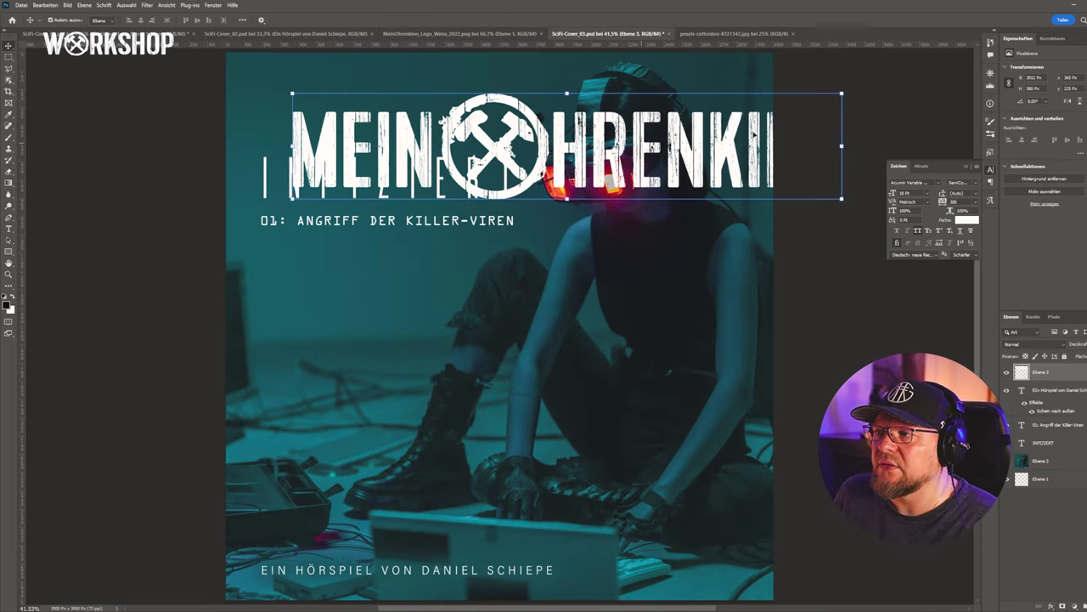
left_click_drag(291, 93, 745, 61)
key("Return")
left_click(1059, 523)
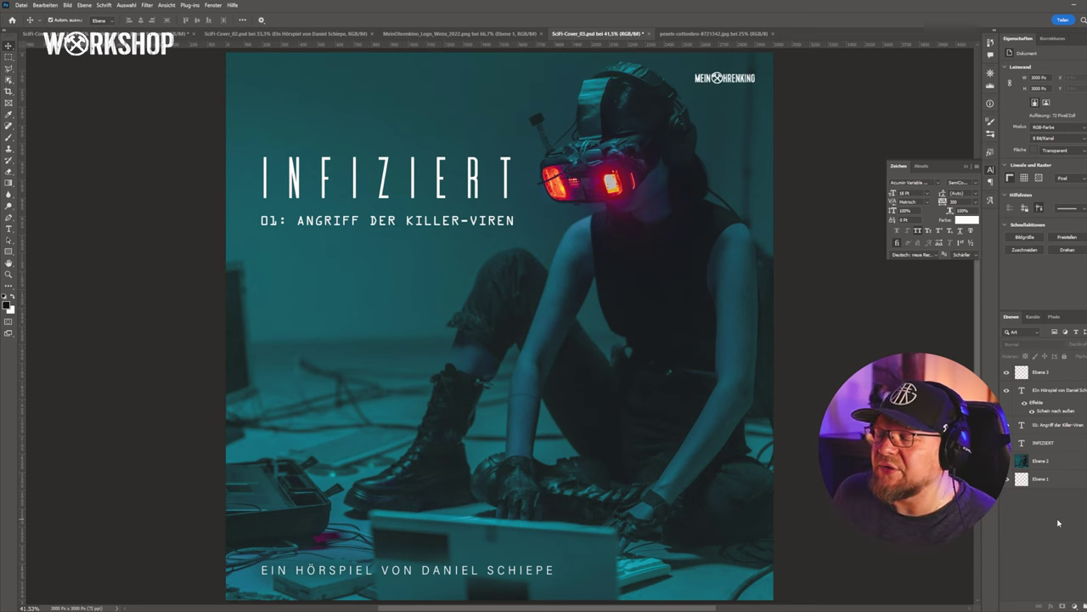
Check the photo, logo and subtitle layers, then deselect all layers
left_click(746, 170)
left_click(741, 74)
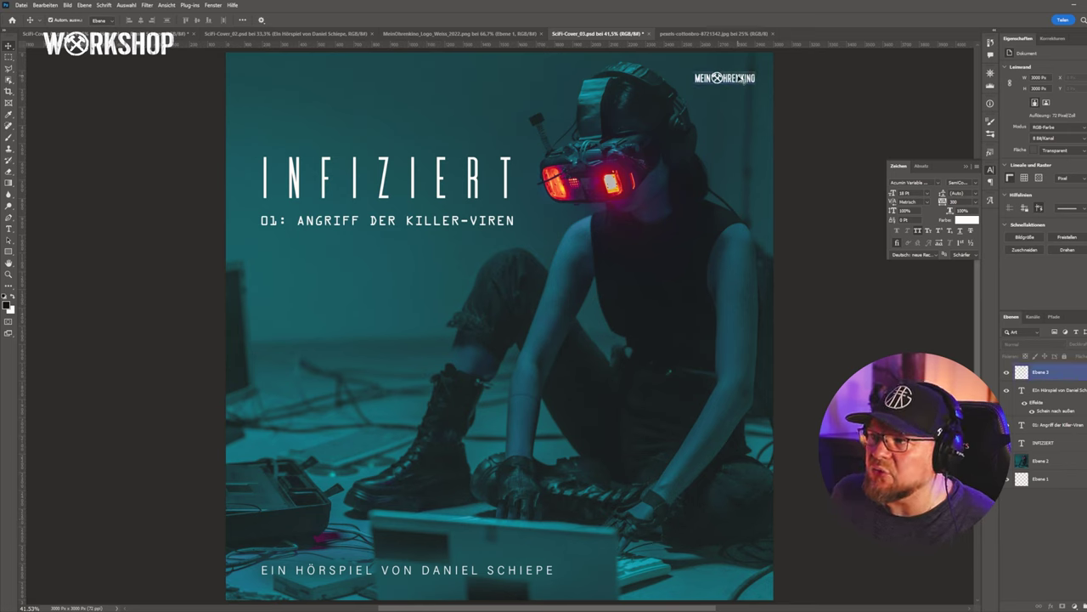
left_click(358, 190)
left_click(342, 218)
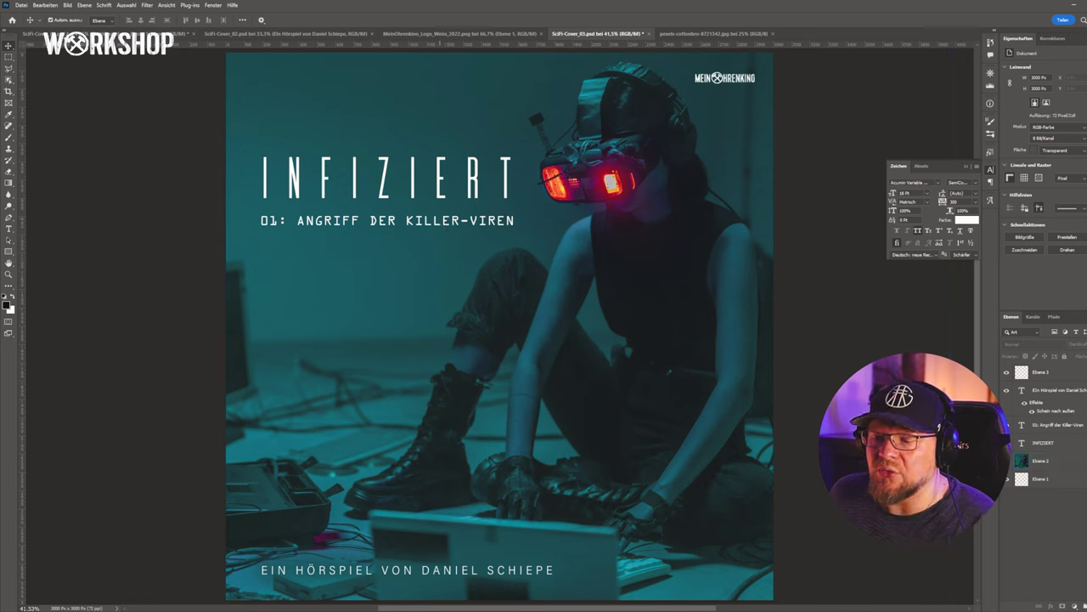
left_click(443, 590)
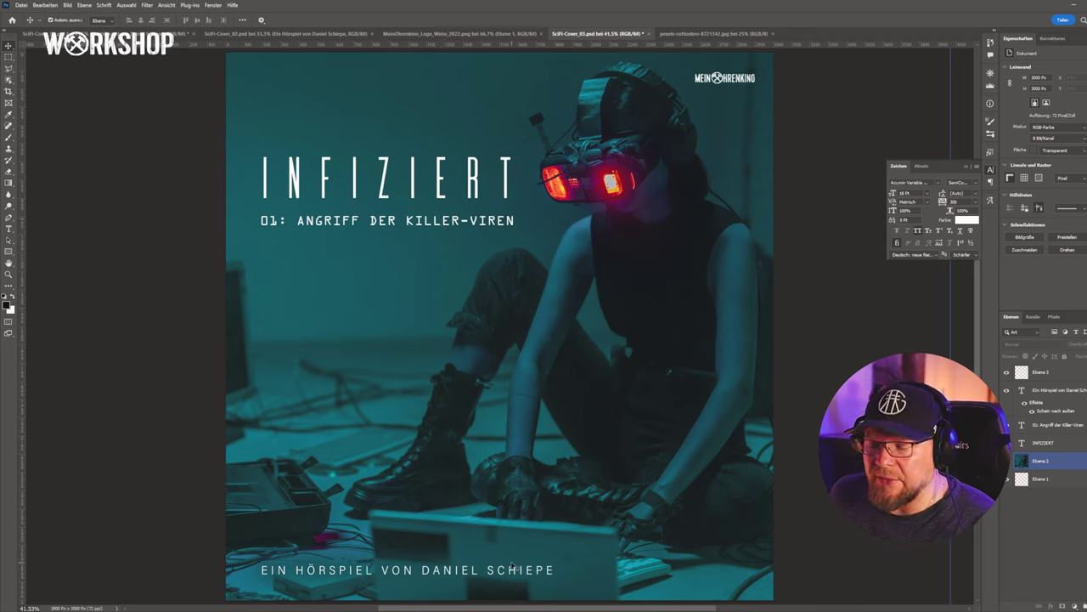
left_click(1045, 568)
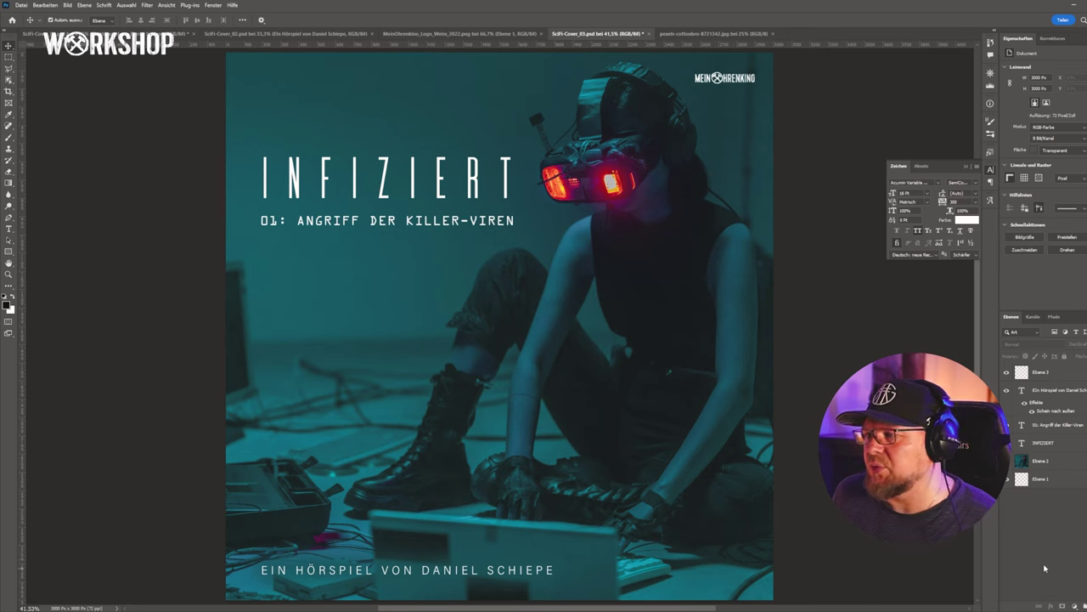
Save the cover and close the stock photo and logo documents
key("ctrl+s")
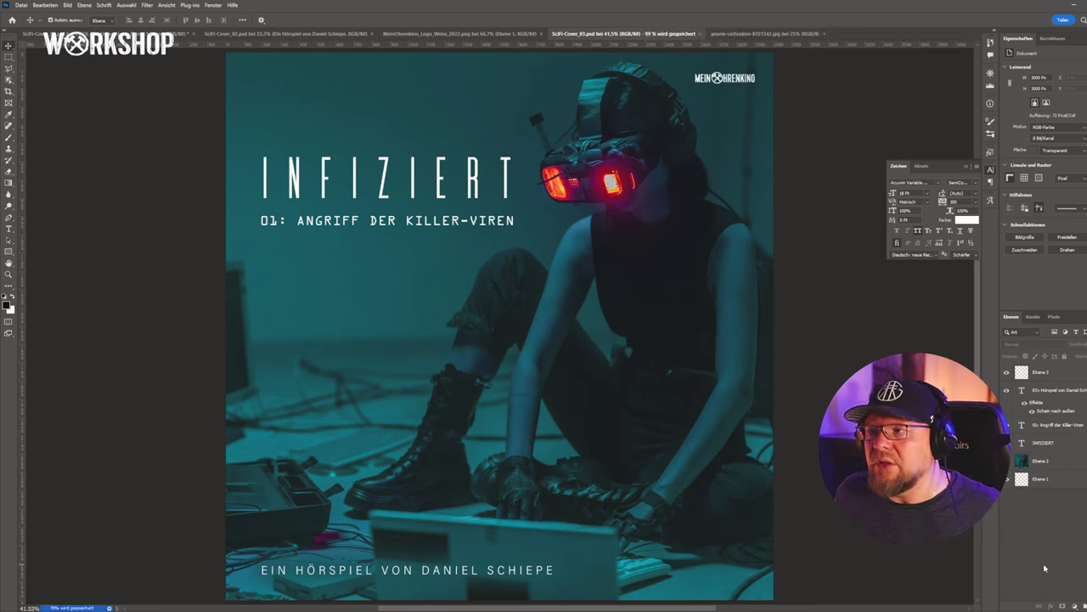
left_click(450, 113)
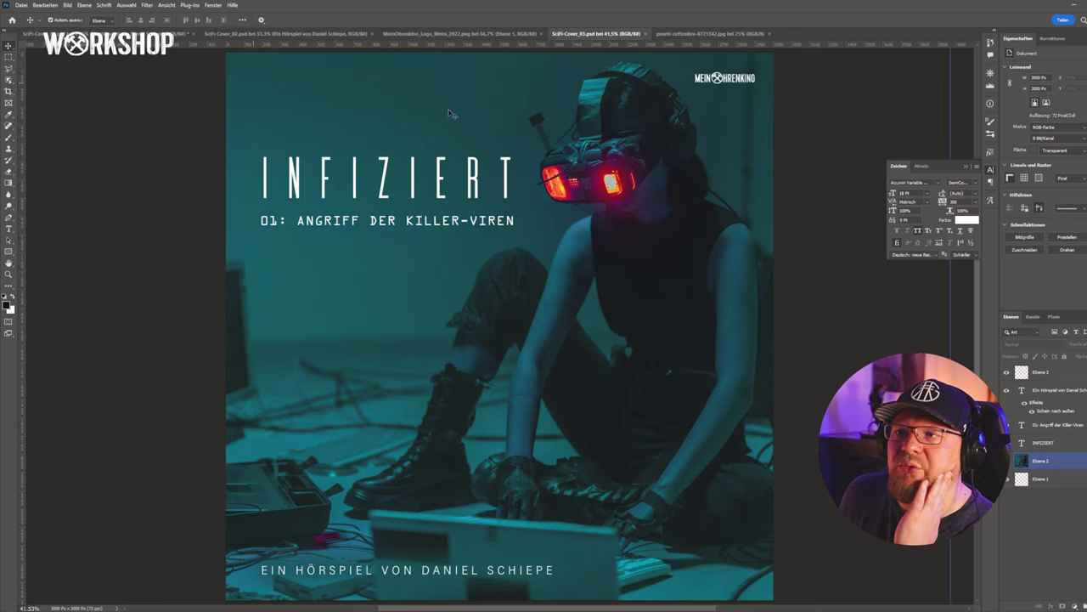
left_click(770, 34)
left_click(646, 34)
Compare against the Projekt: Delta One and Planet Arion covers, then return to the Infiziert cover
left_click(94, 34)
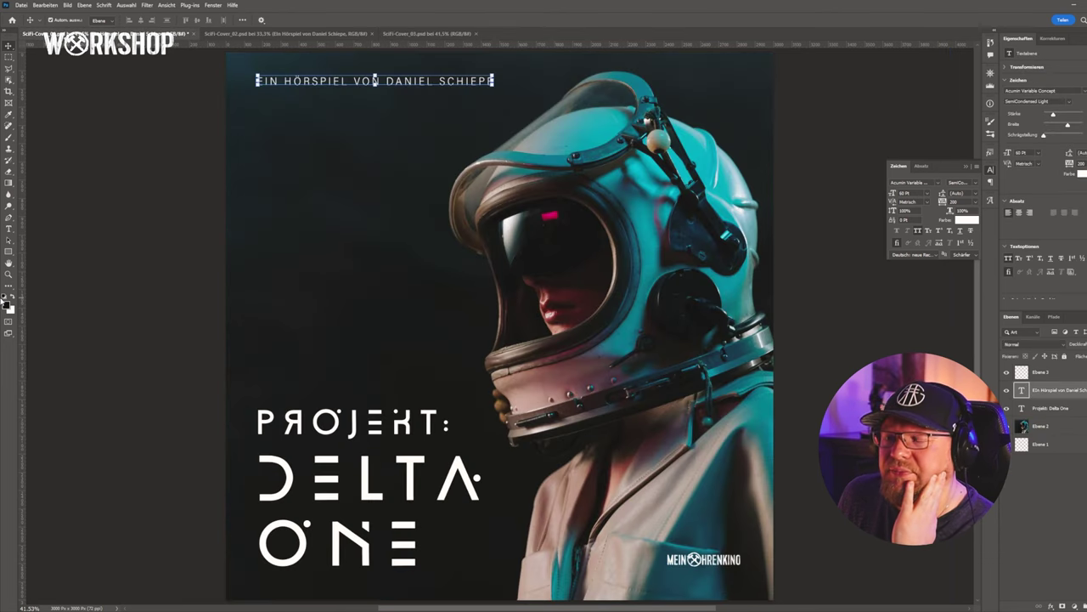
left_click(68, 270)
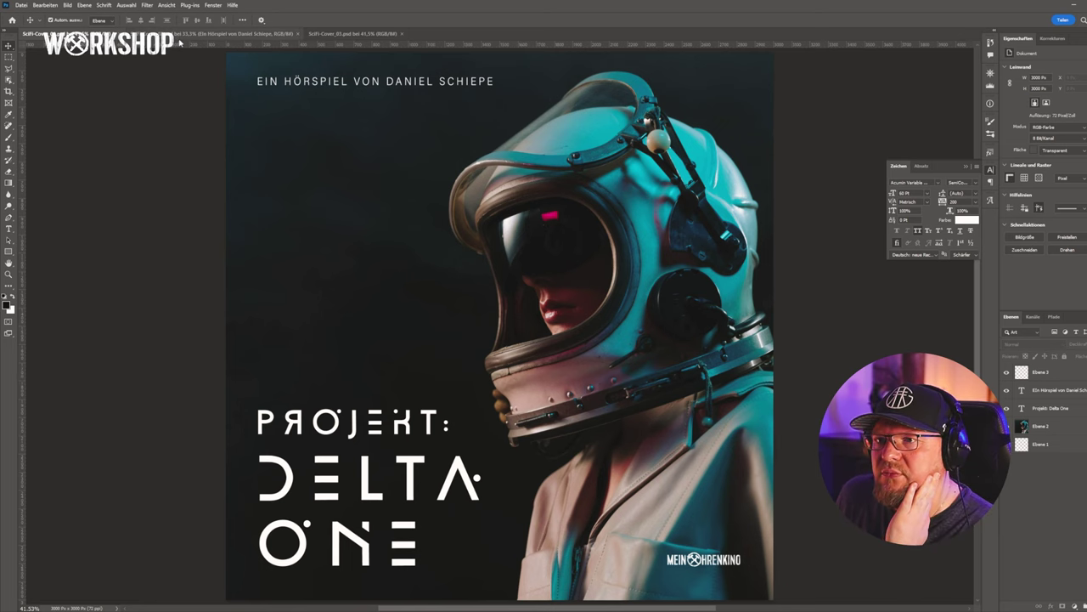
left_click(225, 33)
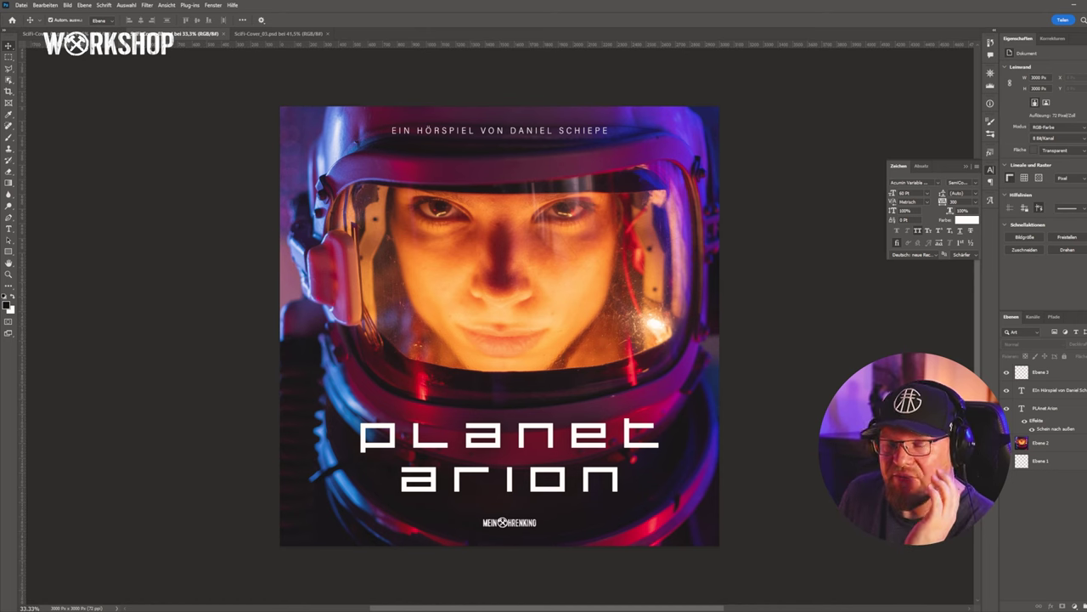
left_click(72, 34)
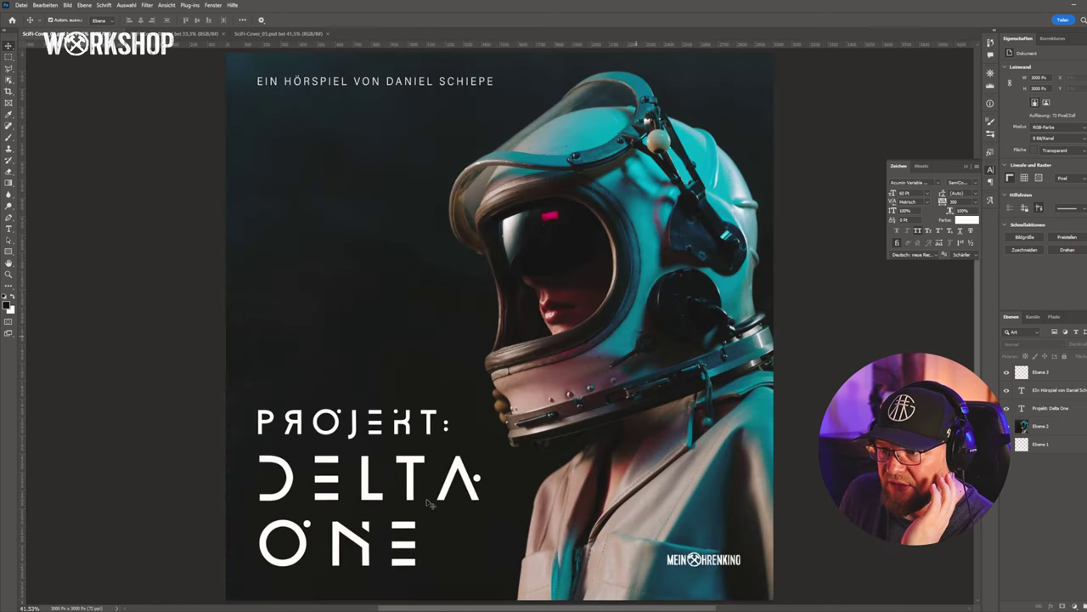
left_click(349, 449)
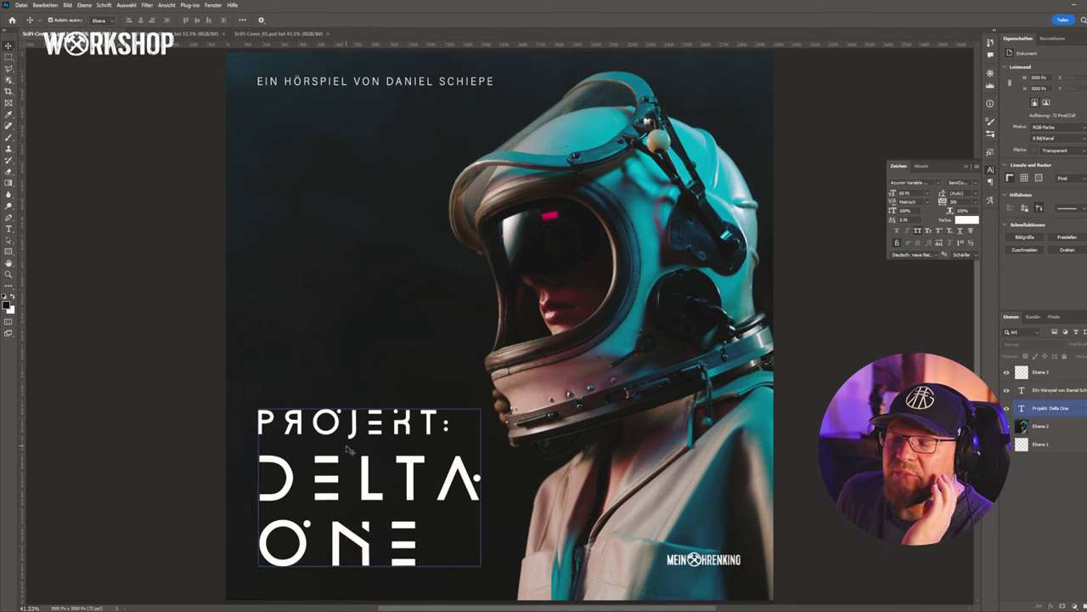
left_click(187, 34)
left_click(365, 340)
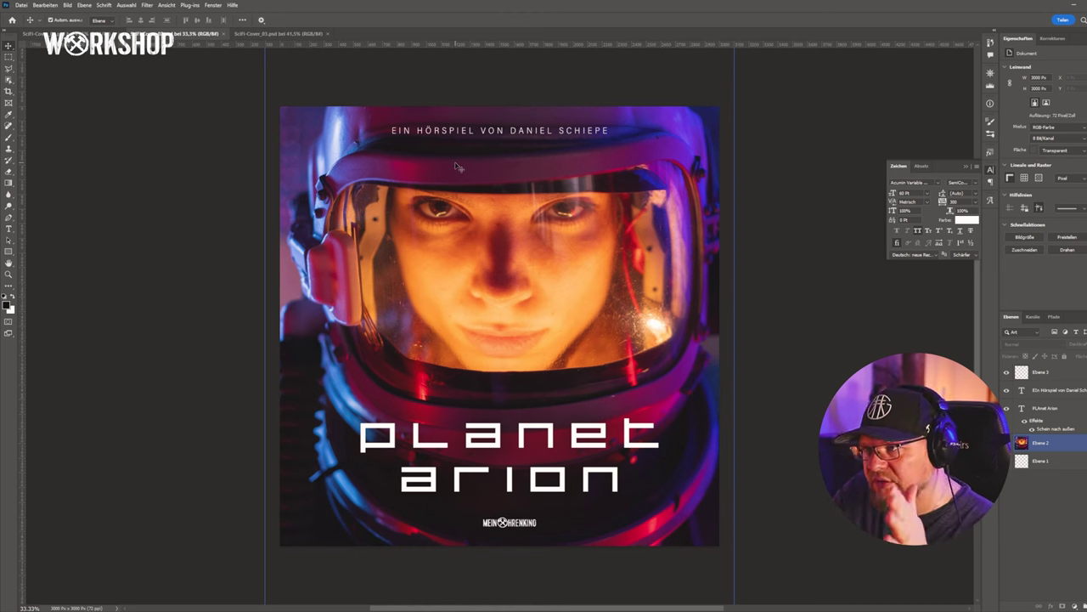
left_click(607, 75)
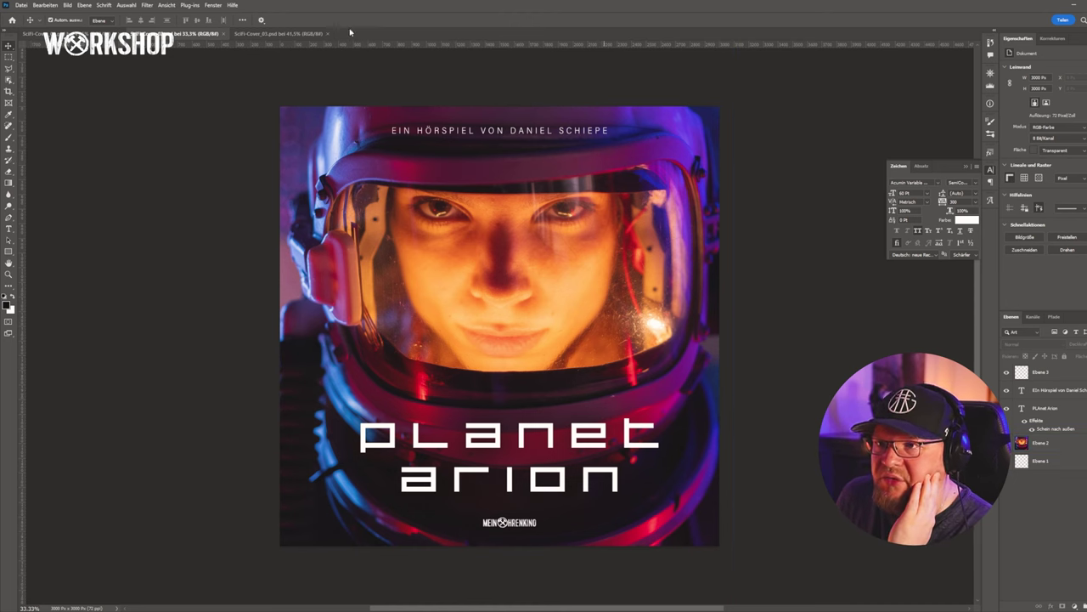
left_click(280, 34)
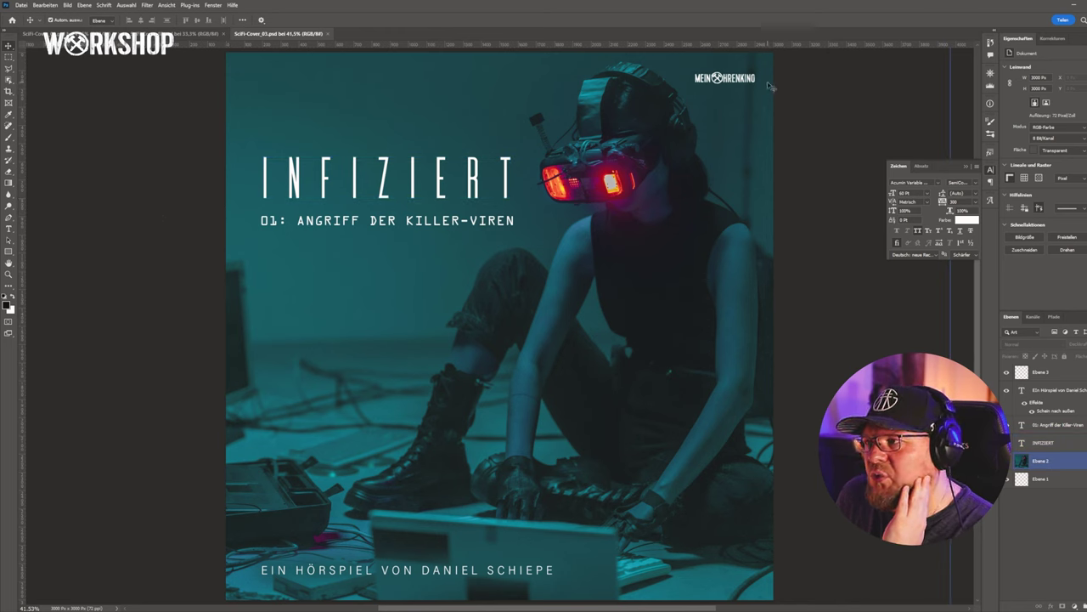
left_click(480, 571)
left_click(113, 478)
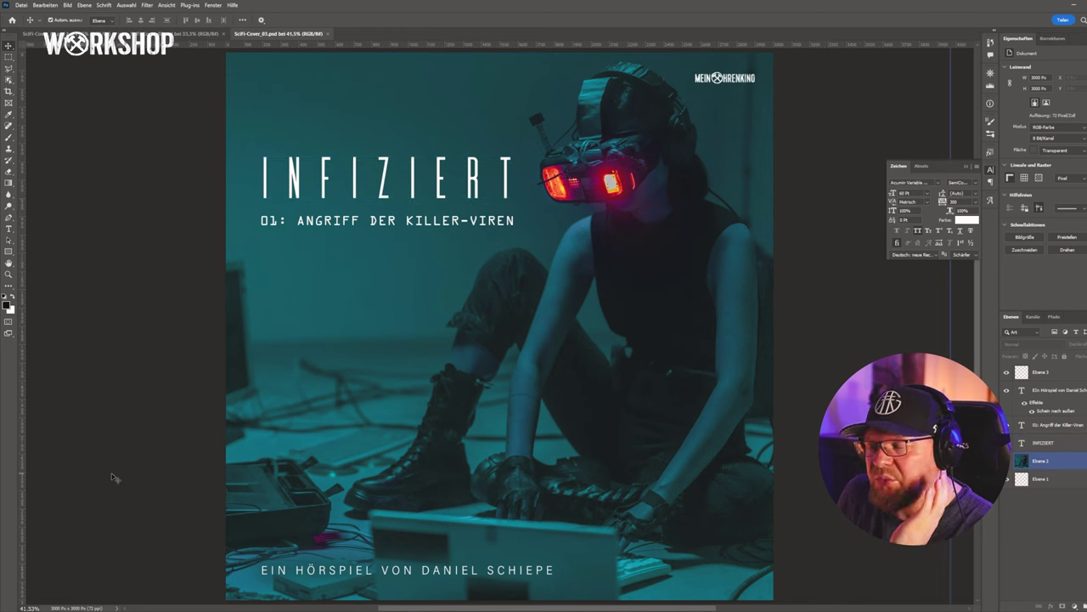